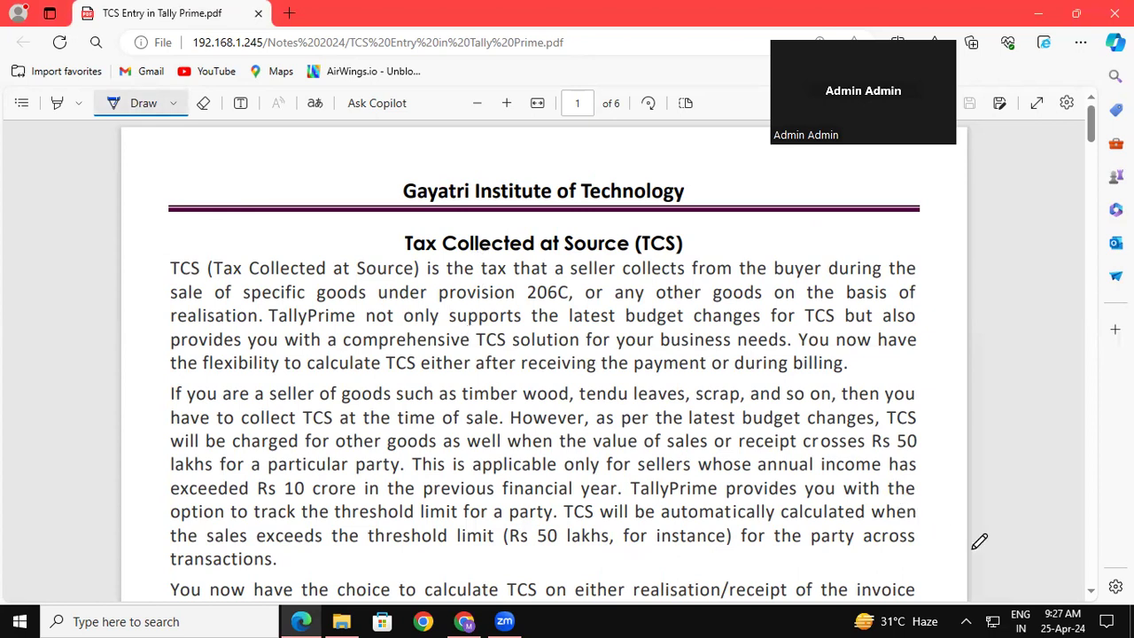
# Underline 'timber', 'tendu' and 'scrap' in the page 1 paragraph on goods subject to TCS.
pyautogui.scroll(-1, 1091, 591)
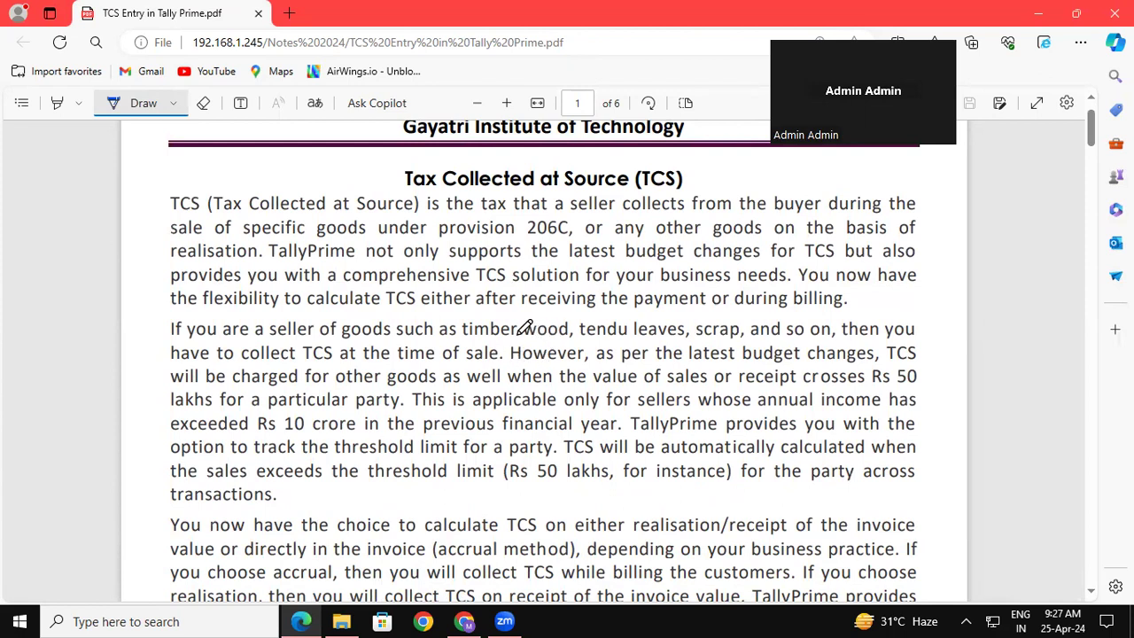
pyautogui.moveTo(453, 338); pyautogui.dragTo(487, 337)
pyautogui.moveTo(579, 338); pyautogui.dragTo(618, 339)
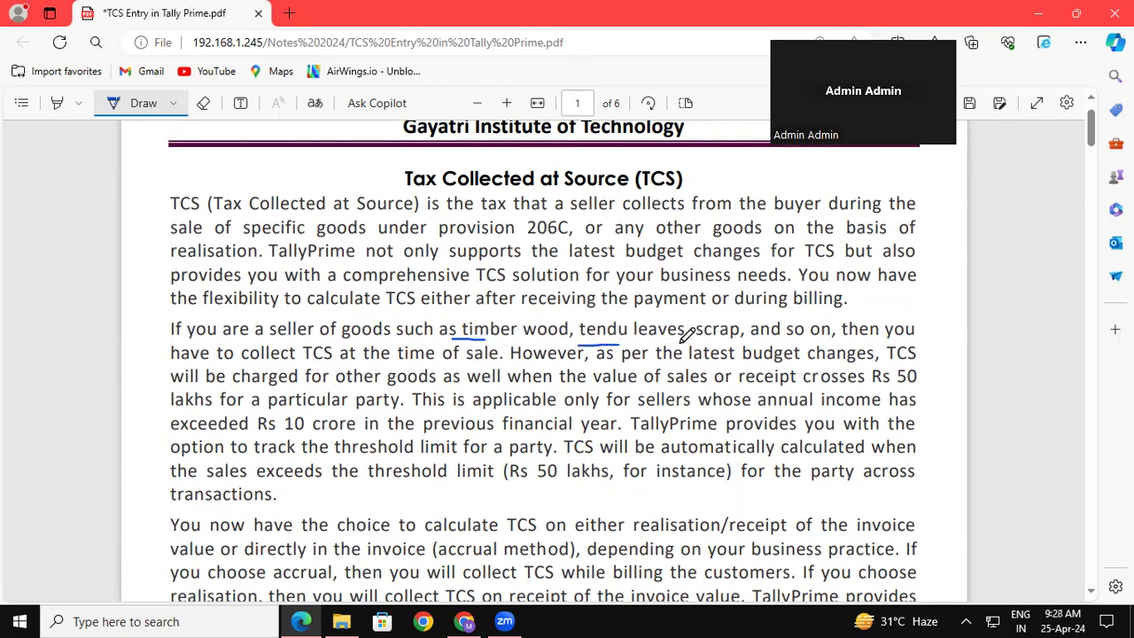
pyautogui.moveTo(690, 338); pyautogui.dragTo(735, 339)
# Underline GOT through Yes in the page 2 Step 1 line, then show the desktop.
pyautogui.scroll(-6, 1092, 599)
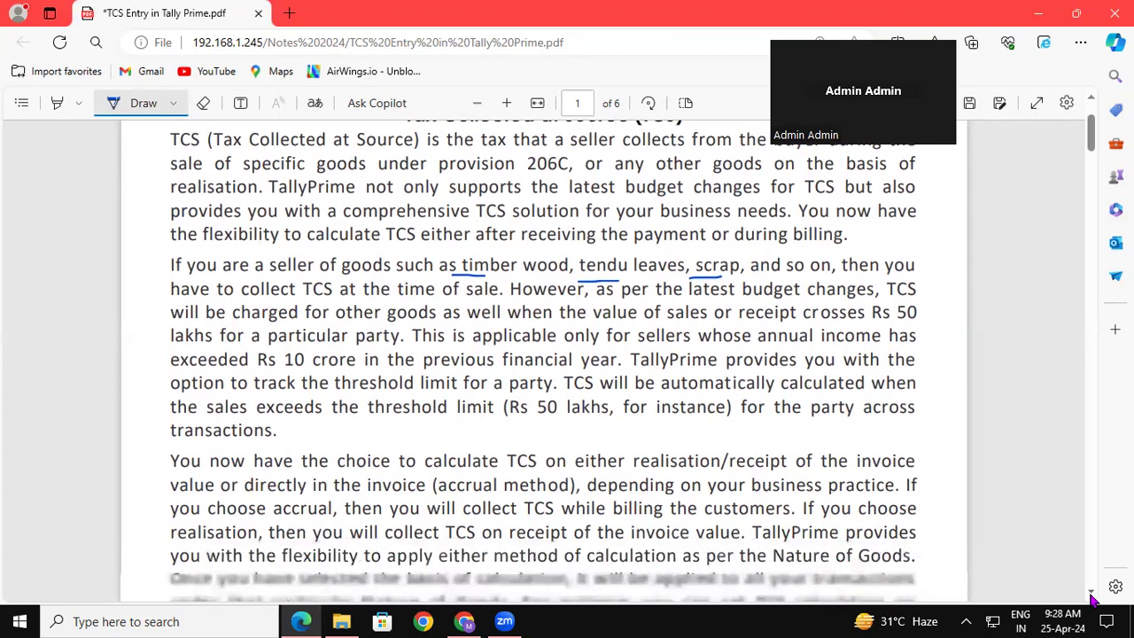
pyautogui.scroll(-6, 1092, 599)
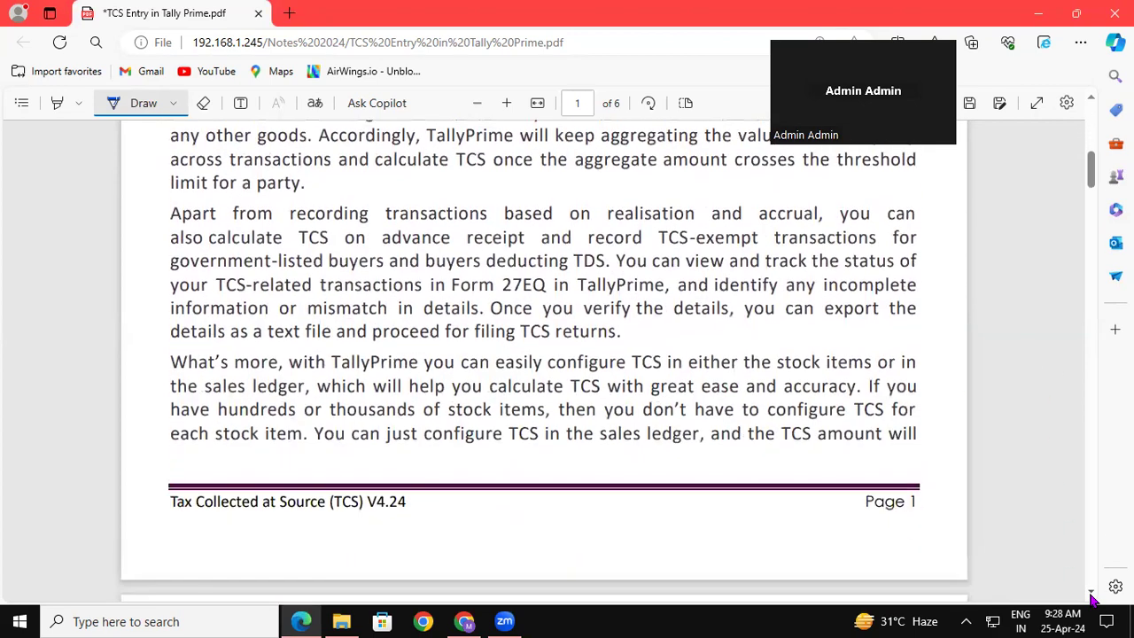
pyautogui.scroll(-4, 1092, 599)
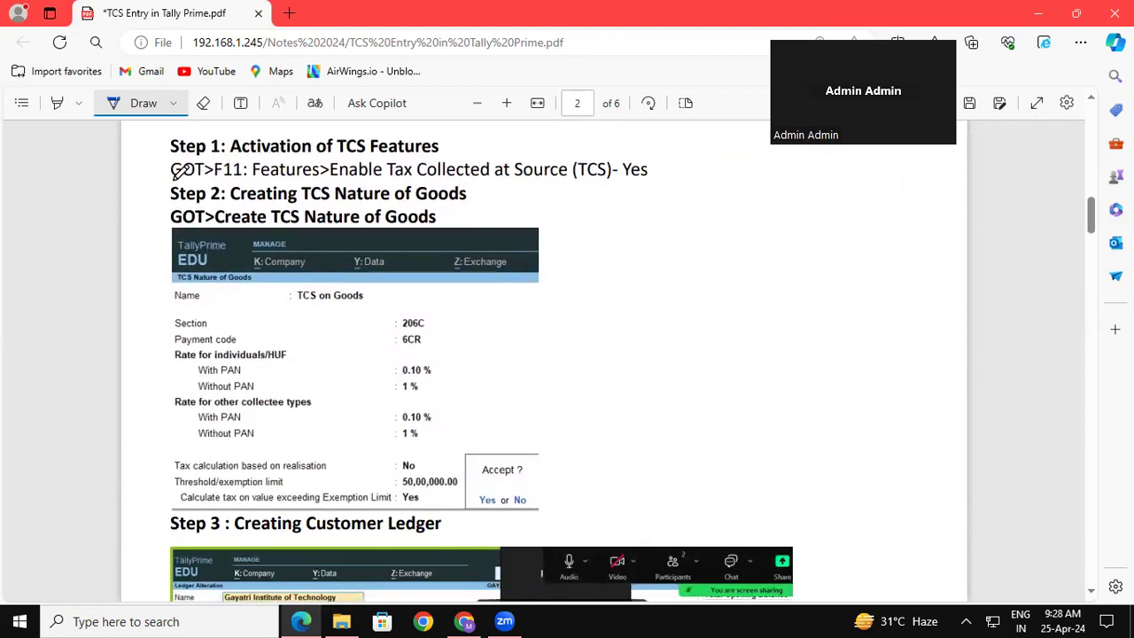
pyautogui.moveTo(168, 180)
pyautogui.mouseDown()
pyautogui.moveTo(295, 191)
pyautogui.moveTo(563, 182)
pyautogui.mouseUp()
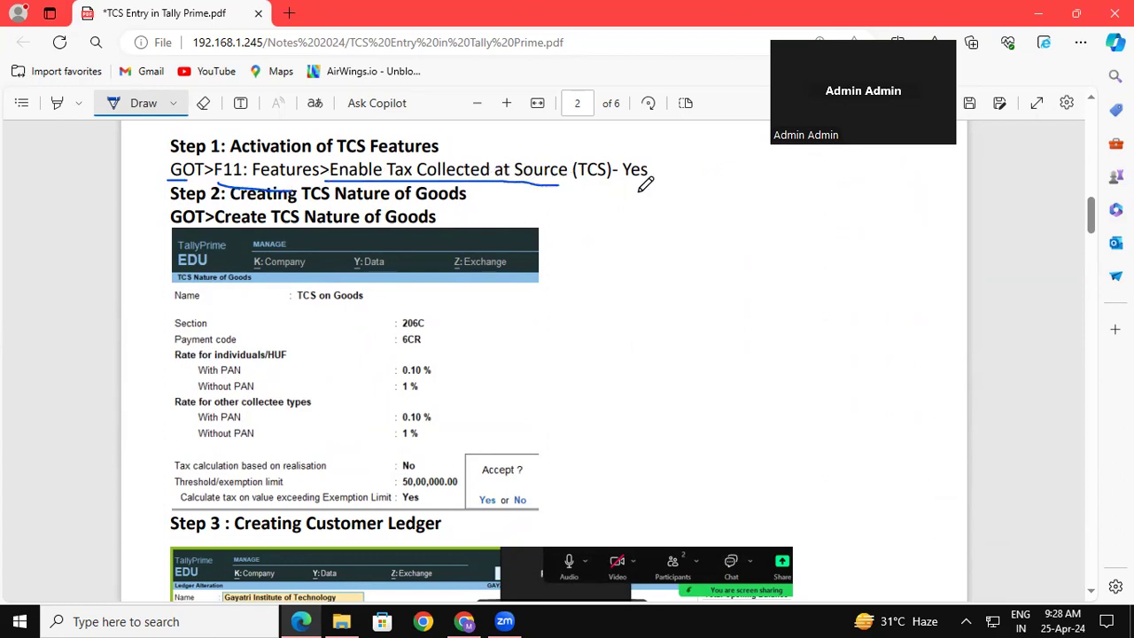
pyautogui.moveTo(623, 182); pyautogui.dragTo(652, 183)
pyautogui.press('super+d')
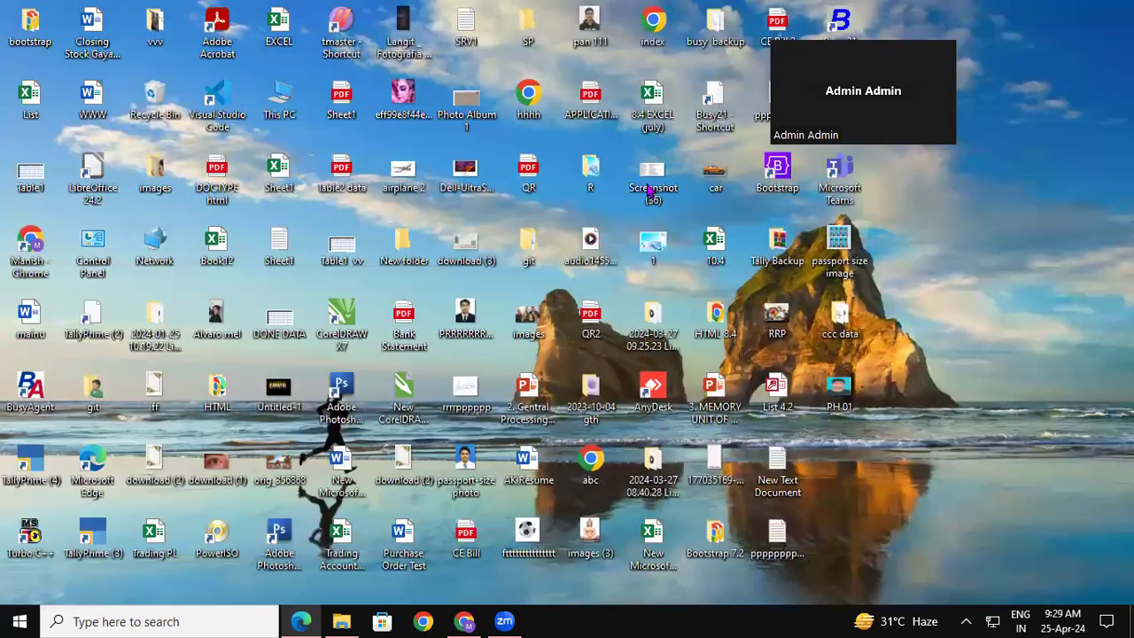
# Launch TallyPrime (4) from the desktop and continue in Educational Mode.
pyautogui.doubleClick(41, 478)
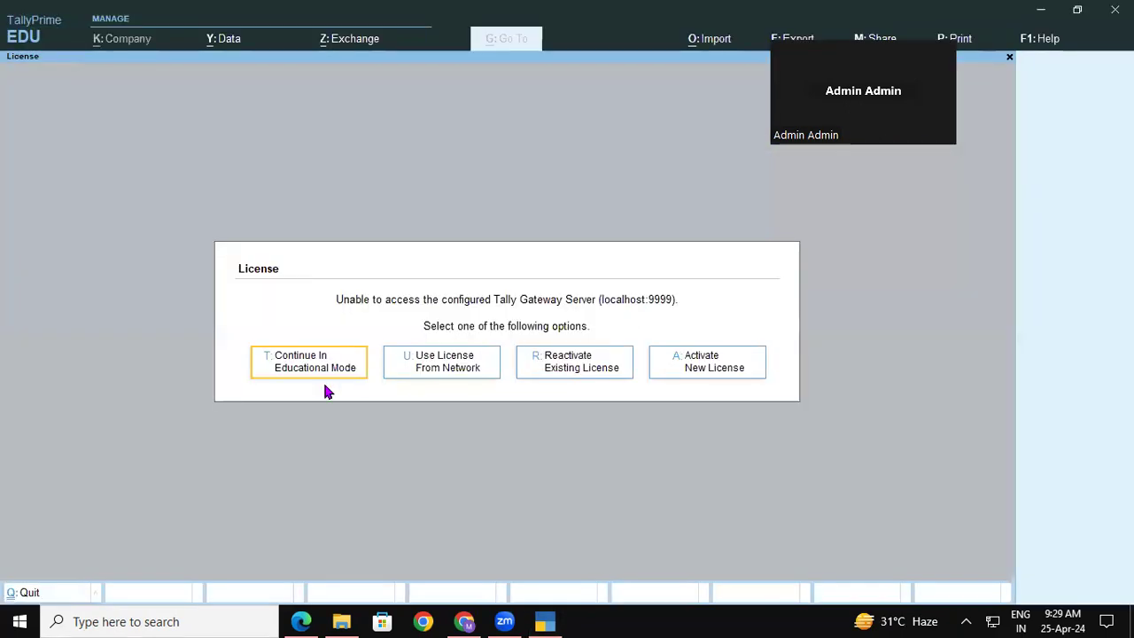
pyautogui.click(321, 374)
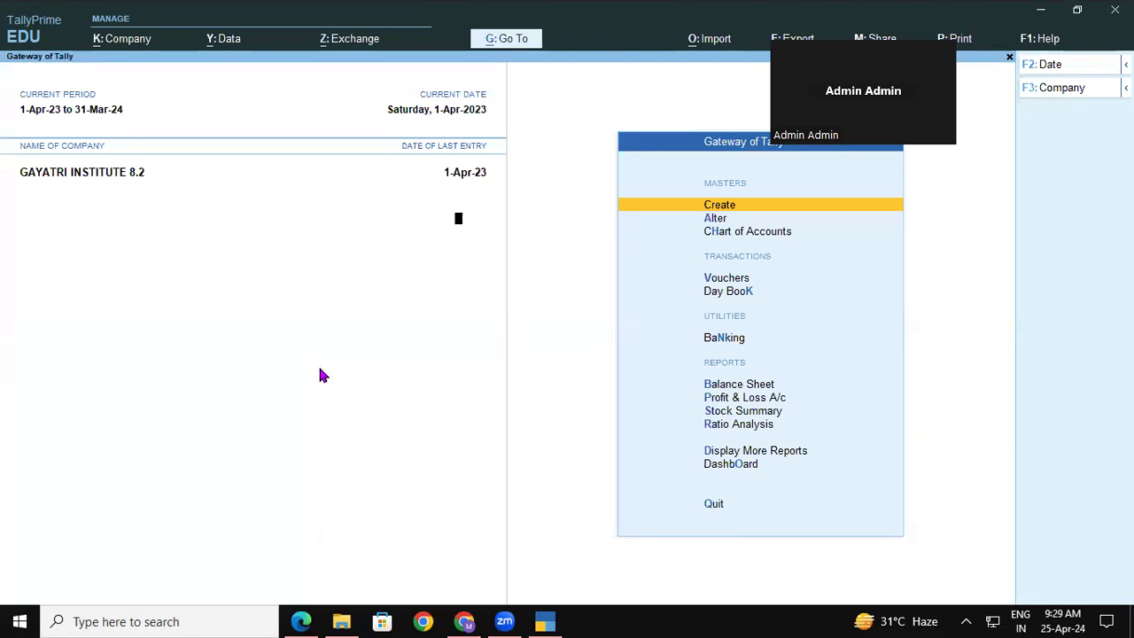
pyautogui.press('F11')
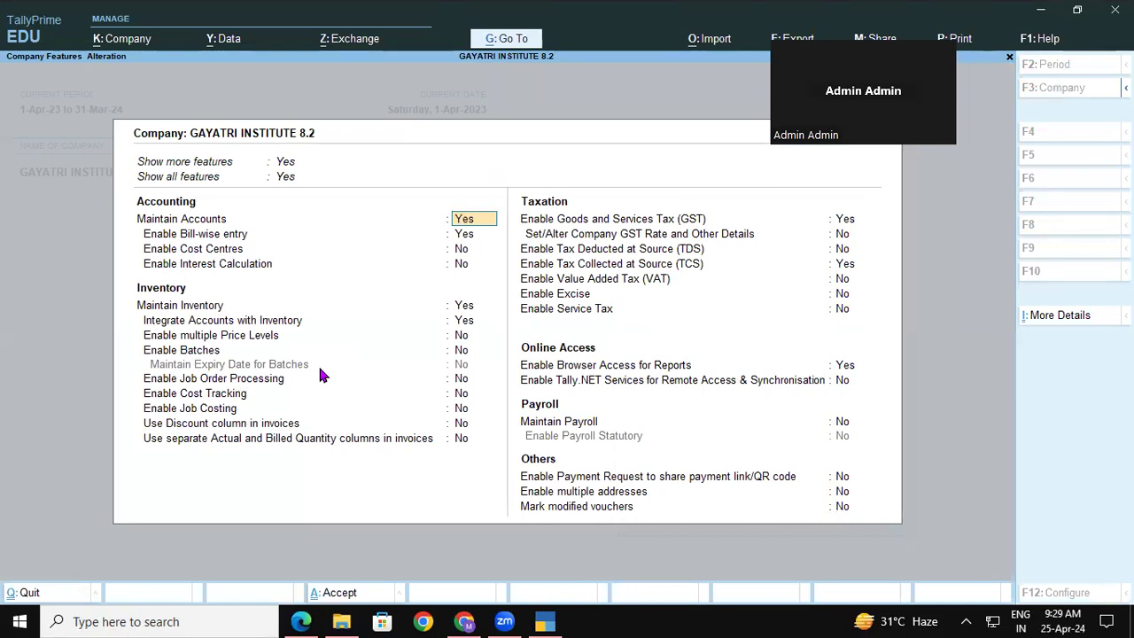
pyautogui.press('Escape')
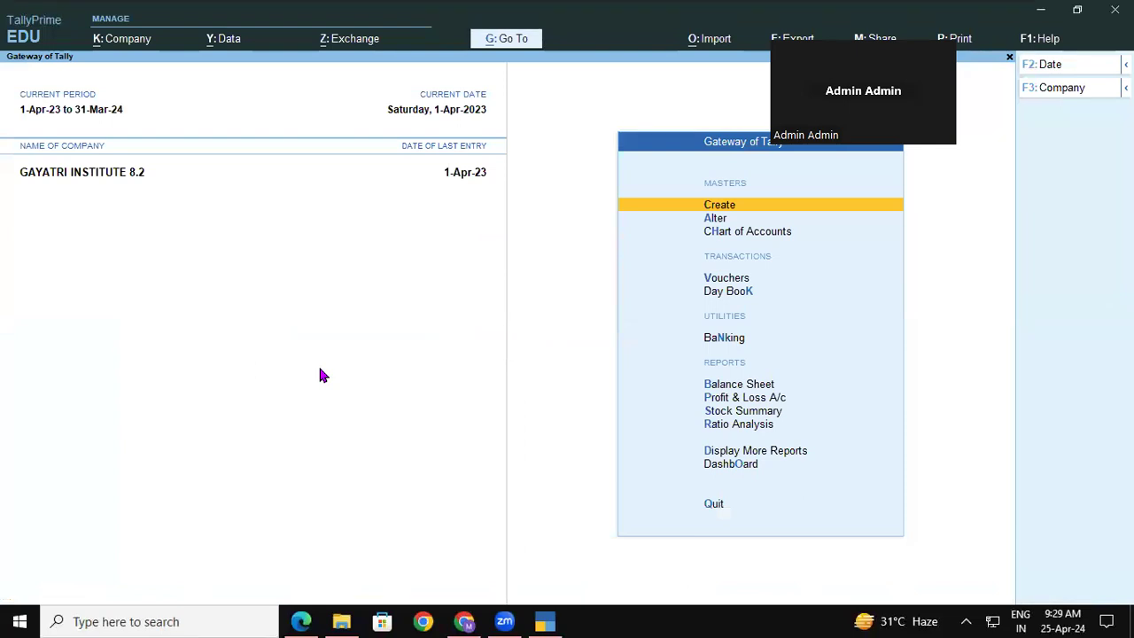
pyautogui.press('F11')
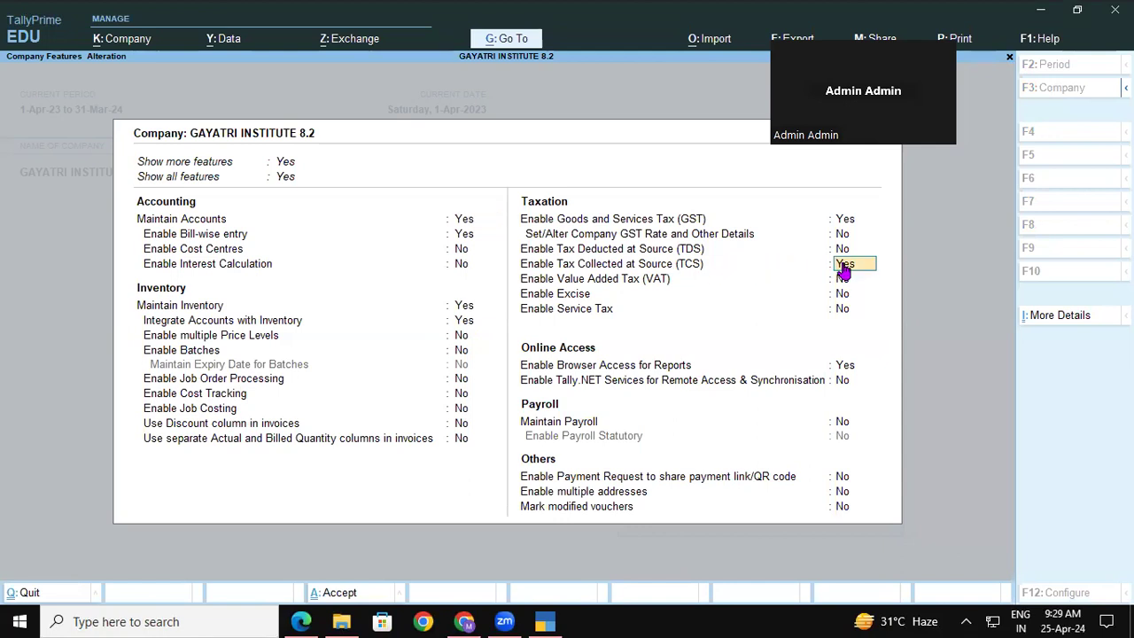
pyautogui.press('Escape')
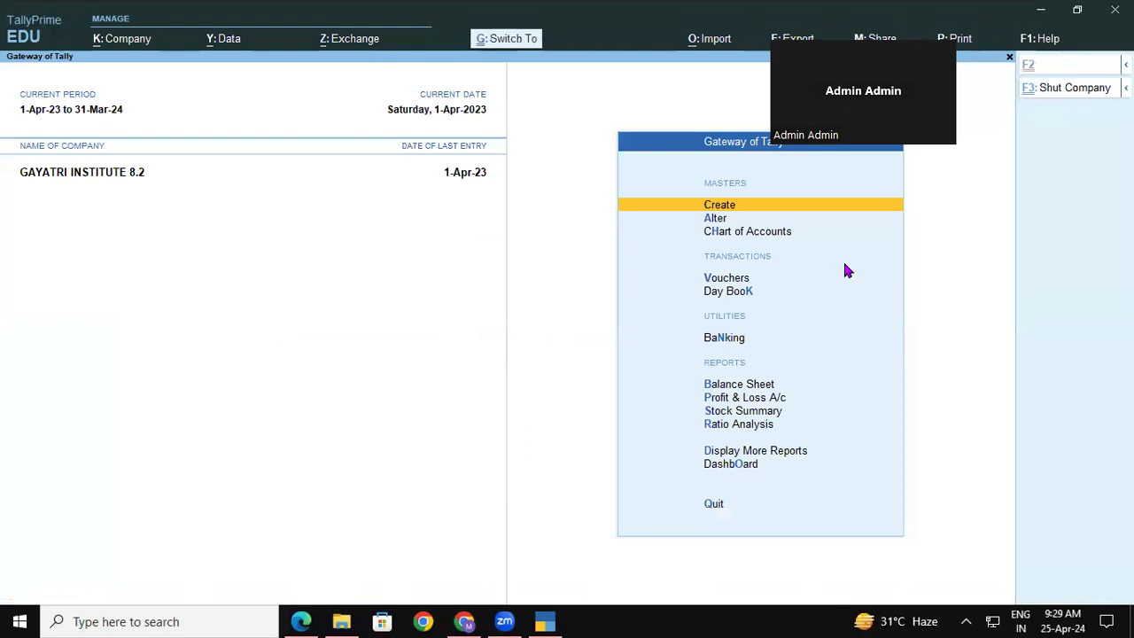
pyautogui.hotkey('alt', 'F3')
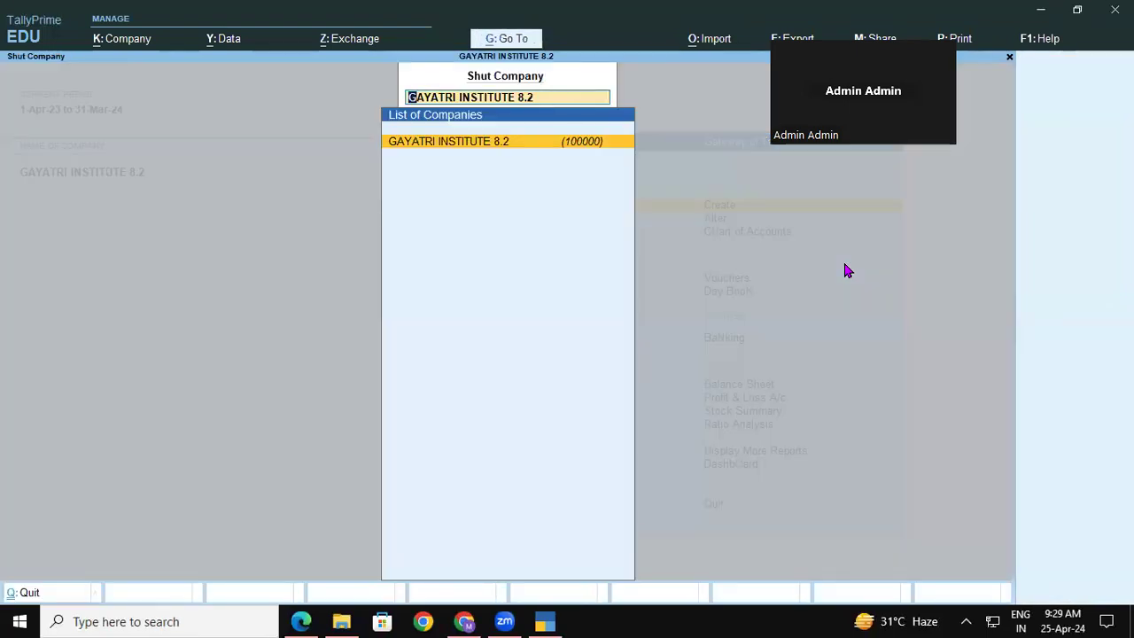
# Shut GAYATRI INSTITUTE 8.2 and load Gayatri Computer Ltd 4.3 from the Data folder.
pyautogui.press('Return')
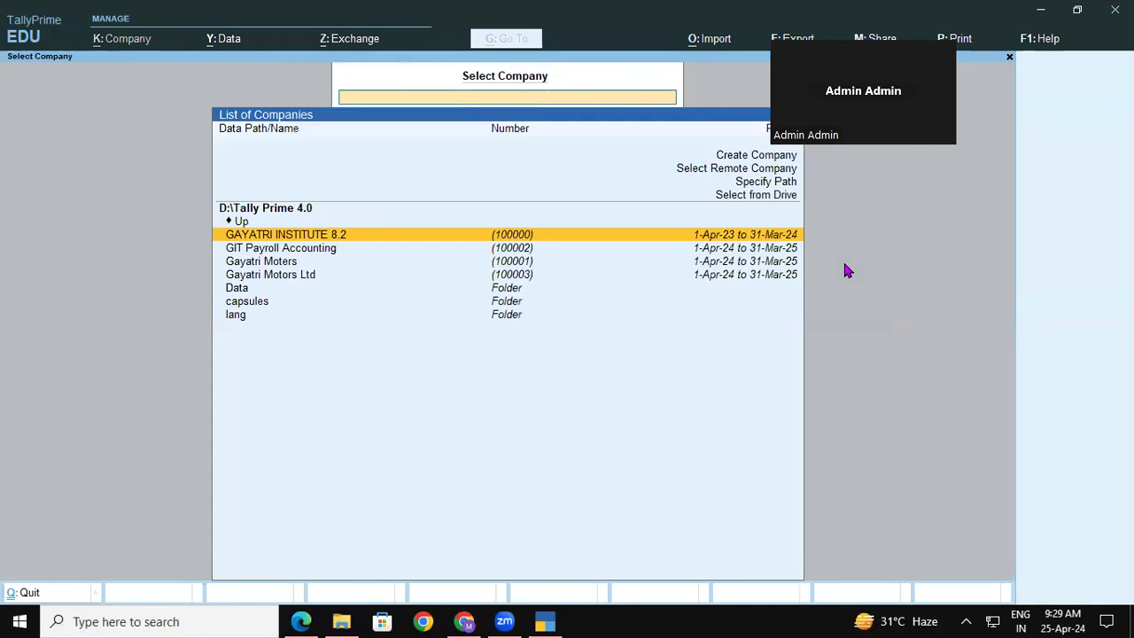
pyautogui.press('Down')
pyautogui.press('Down')
pyautogui.press('Down')
pyautogui.press('Down')
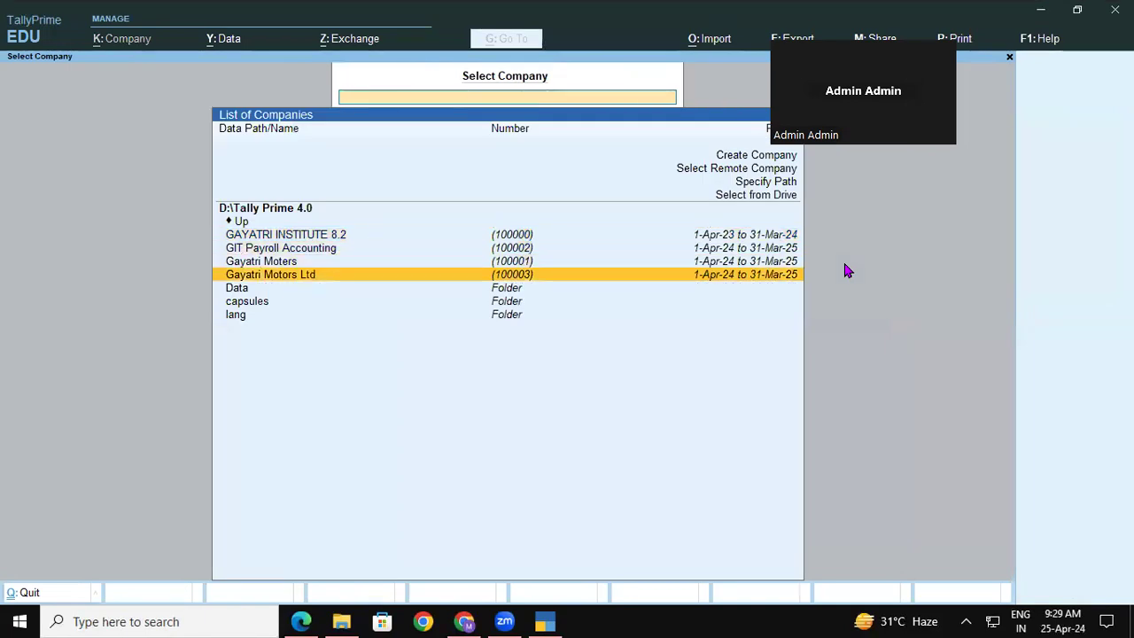
pyautogui.press('Return')
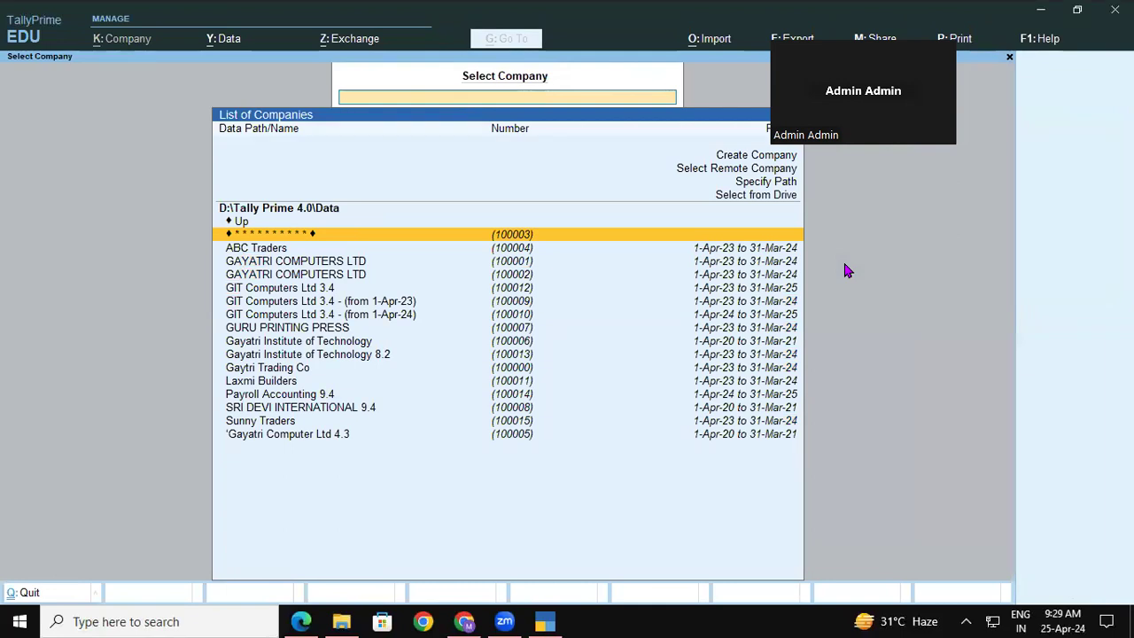
pyautogui.press('Down')
pyautogui.press('Down')
pyautogui.press('Down')
pyautogui.press('Down')
pyautogui.press('Down')
pyautogui.press('Down')
pyautogui.press('Down')
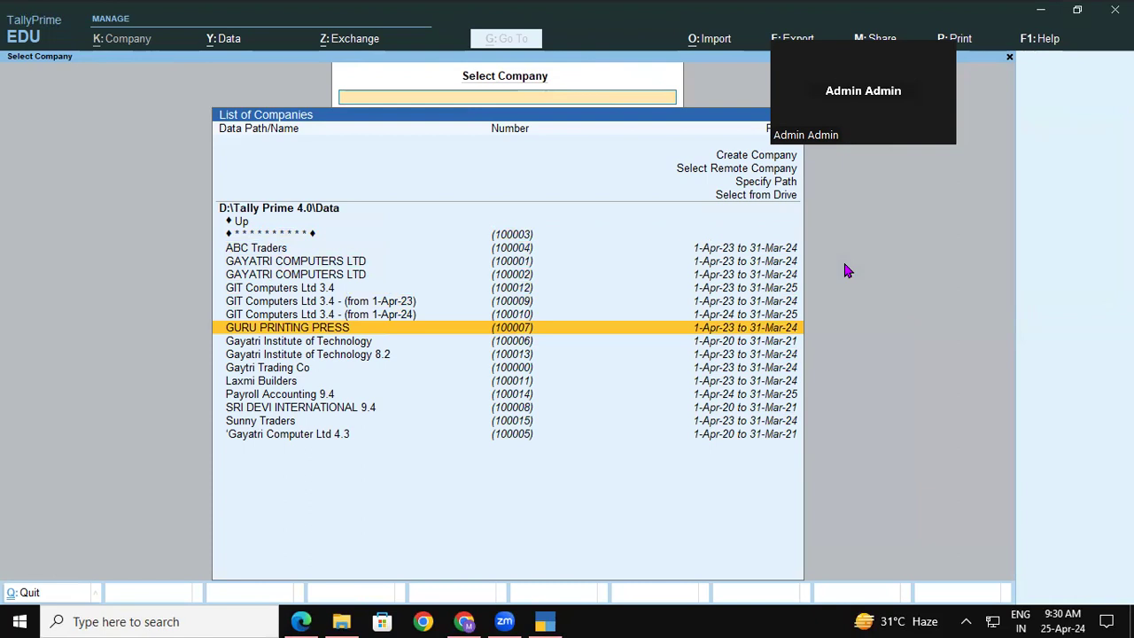
pyautogui.press('Down')
pyautogui.press('Down')
pyautogui.press('Down')
pyautogui.press('Down')
pyautogui.press('Down')
pyautogui.press('Down')
pyautogui.press('Down')
pyautogui.press('Down')
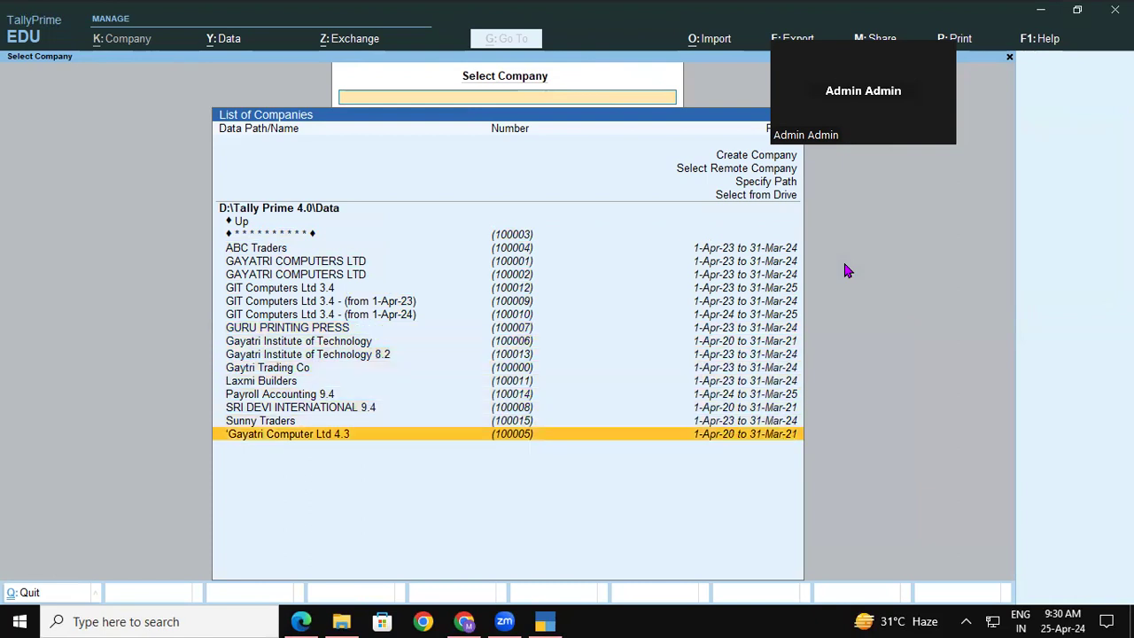
pyautogui.press('Return')
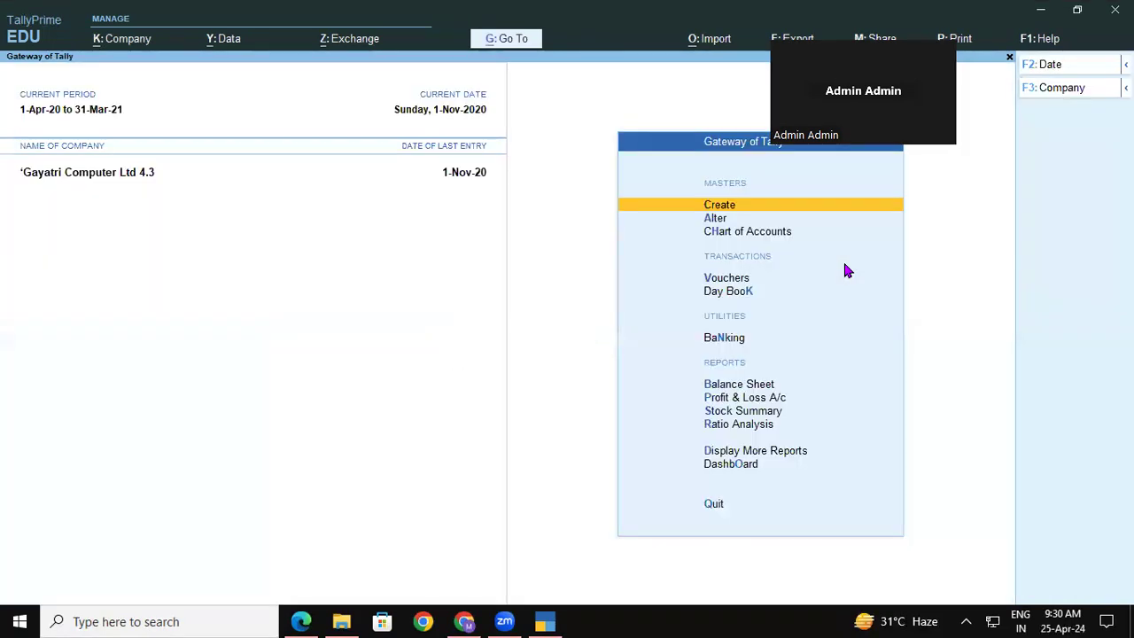
# Set Enable Tax Collected at Source to Yes, keep collector details unchanged, and save the features.
pyautogui.press('F11')
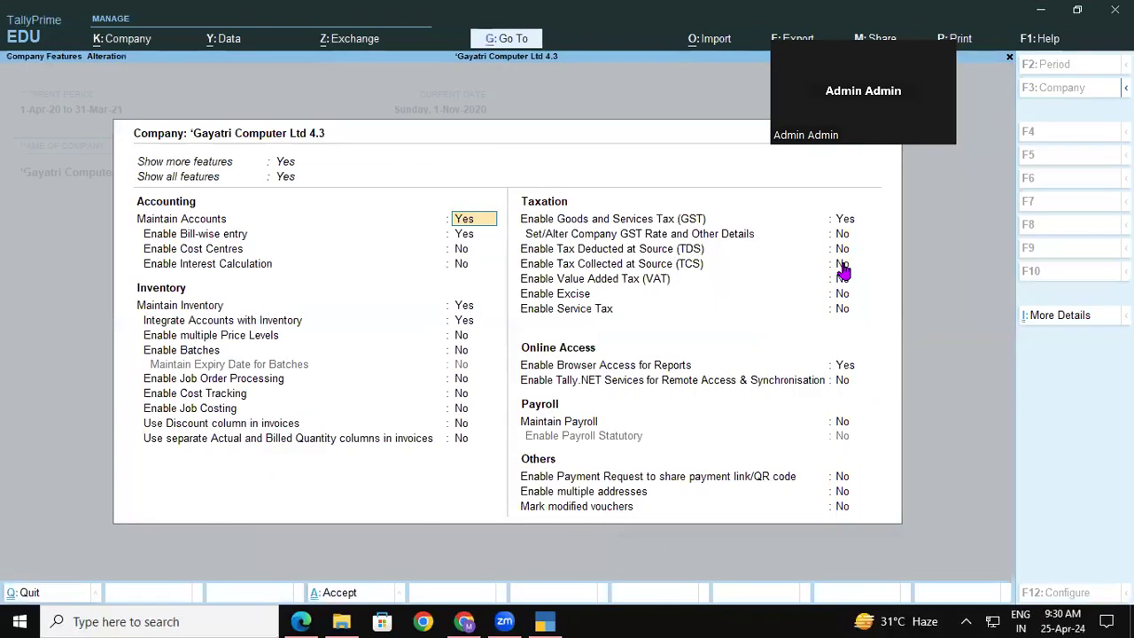
pyautogui.click(845, 222)
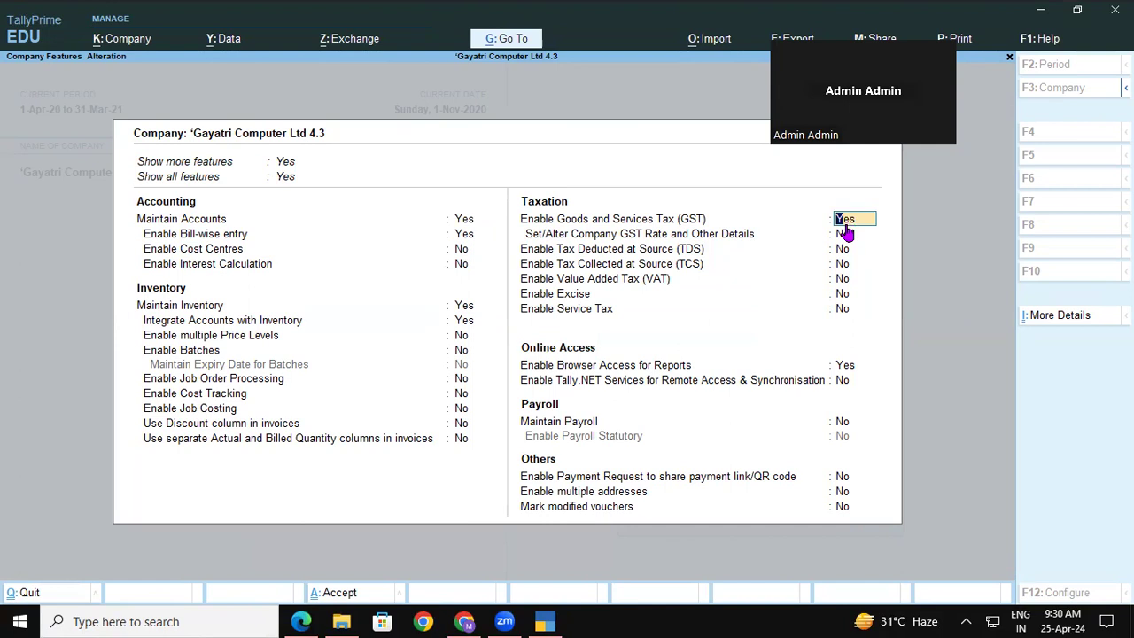
pyautogui.click(839, 267)
pyautogui.write('y')
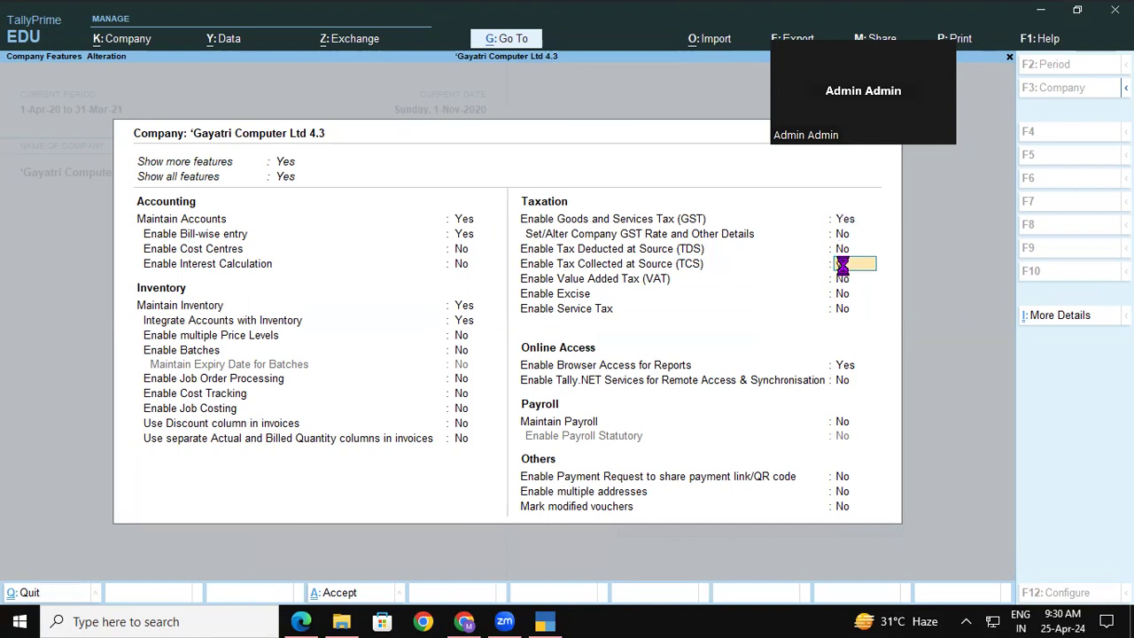
pyautogui.press('Return')
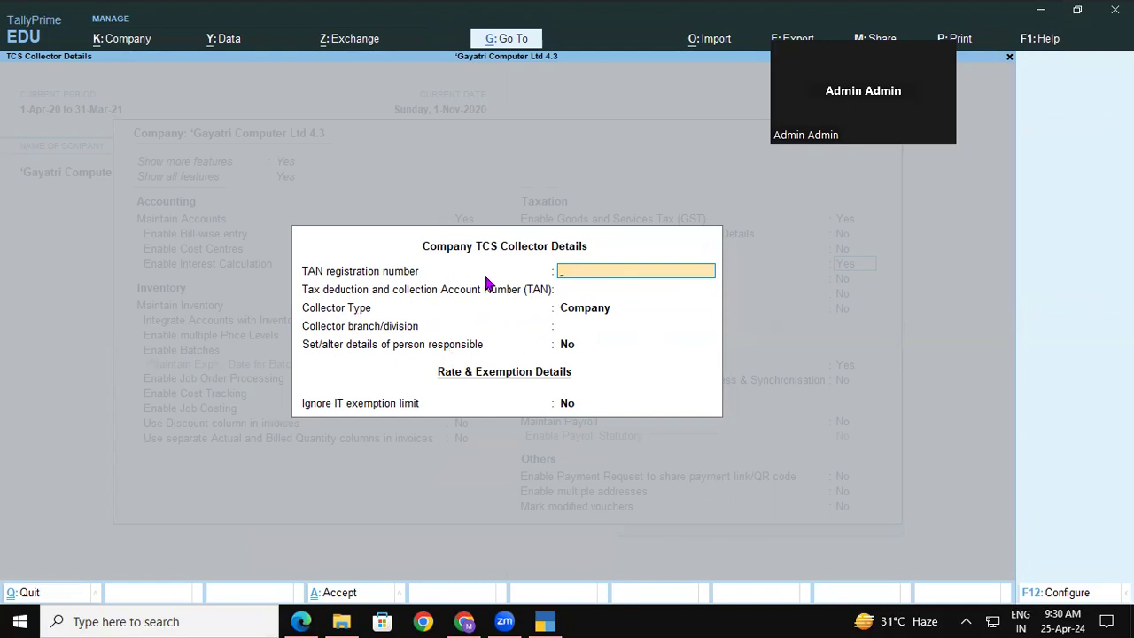
pyautogui.hotkey('ctrl', 'a')
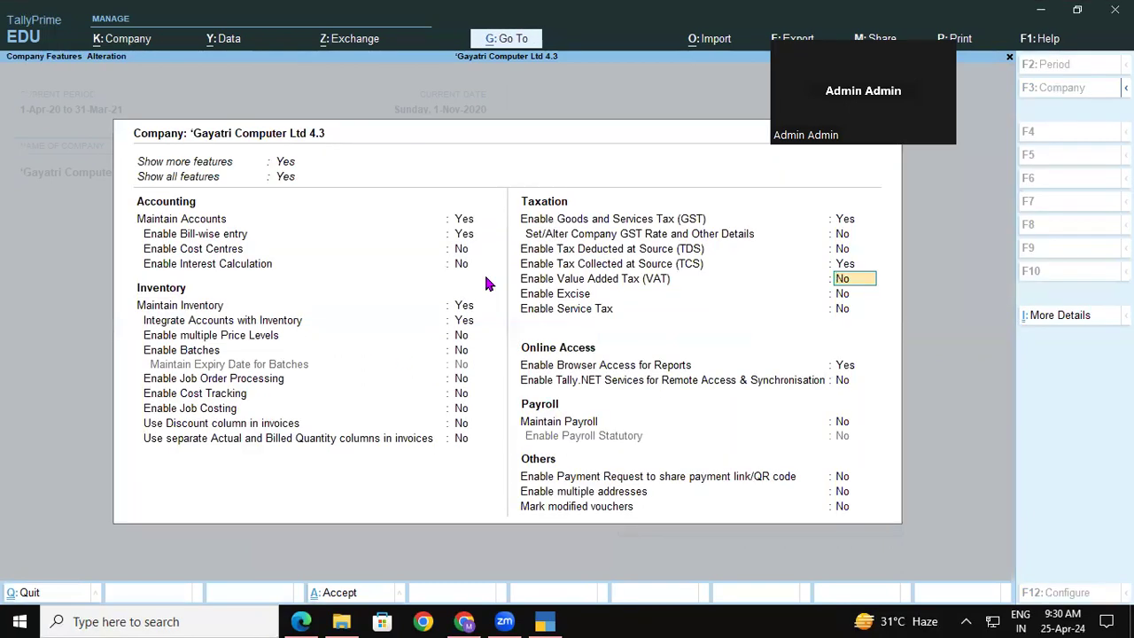
pyautogui.press('ctrl')
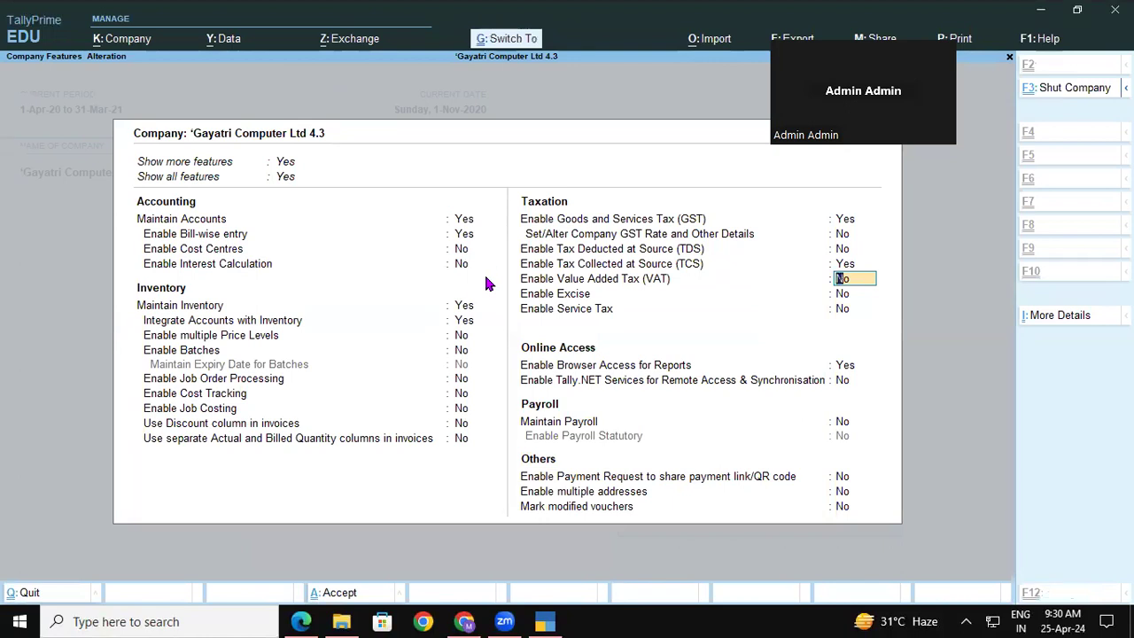
pyautogui.hotkey('ctrl', 'a')
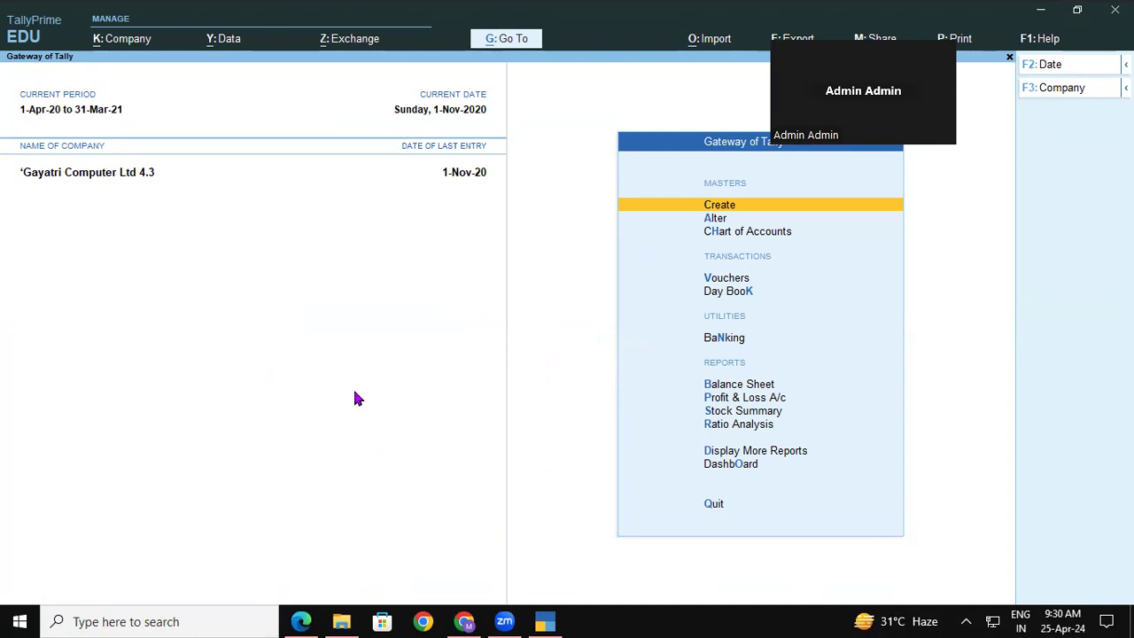
pyautogui.click(301, 621)
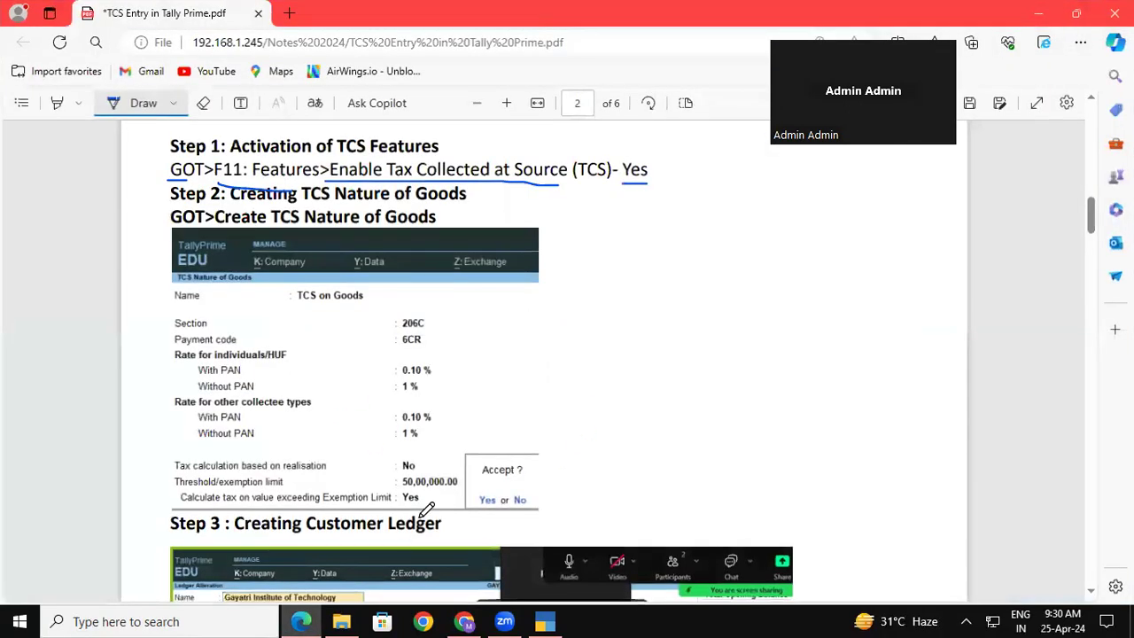
# Underline 'TCS Nature of Goods' and 'TCS on Goods' in Step 2 of the notes.
pyautogui.moveTo(304, 202); pyautogui.dragTo(467, 202)
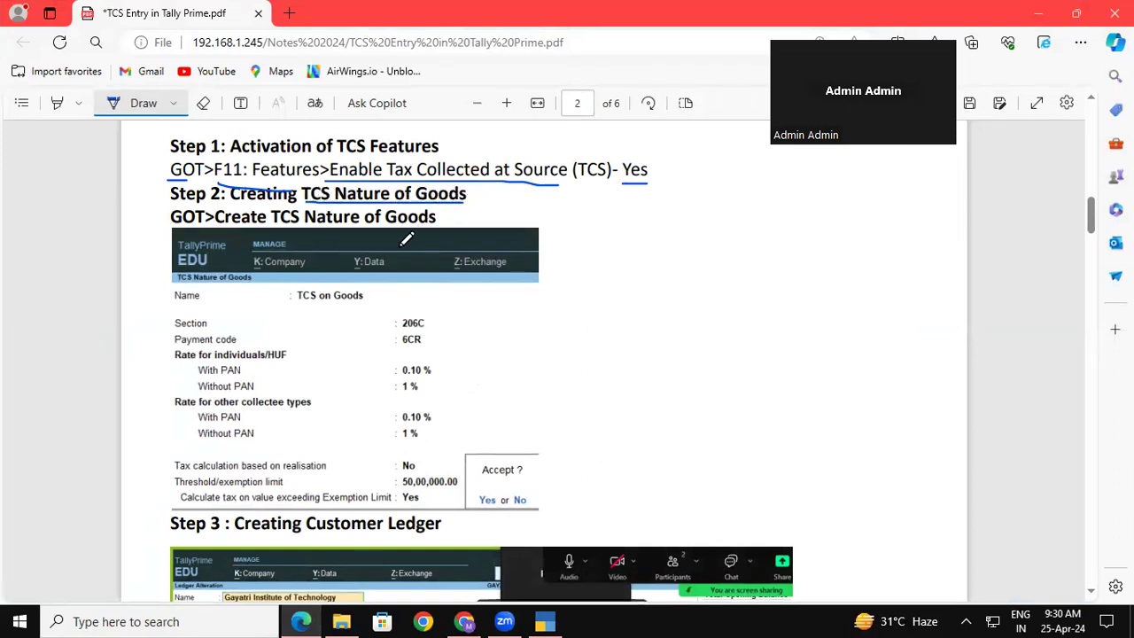
pyautogui.moveTo(294, 306); pyautogui.dragTo(371, 305)
pyautogui.click(545, 621)
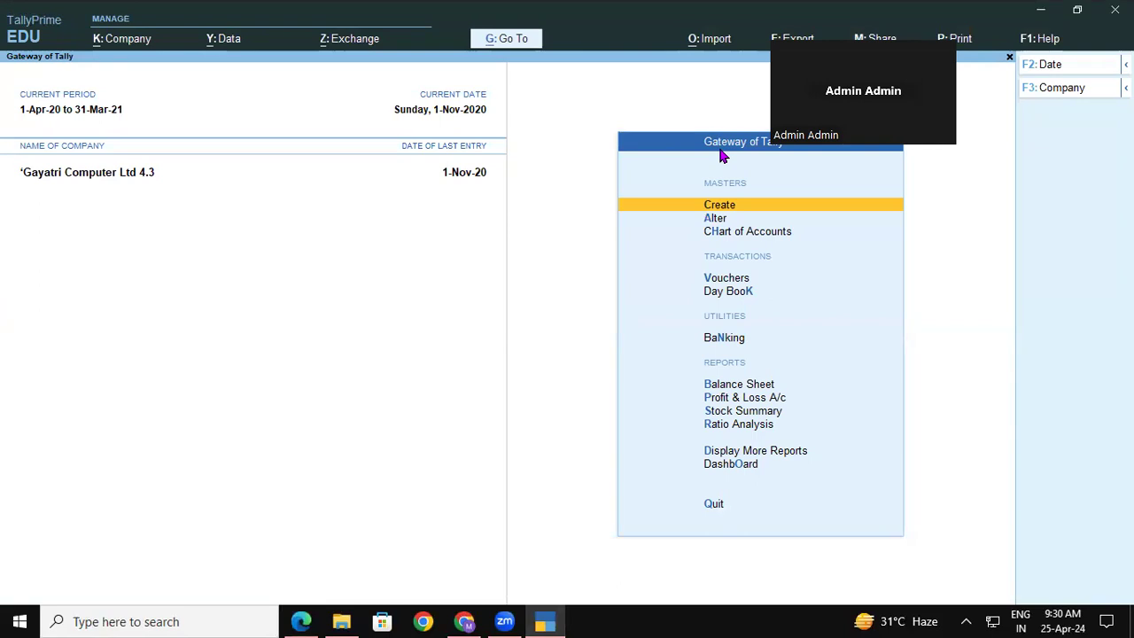
# Start a TCS Nature of Goods named 'TCS on Goods' with section 206C and payment code 6CR.
pyautogui.press('Return')
pyautogui.press('Down')
pyautogui.press('Down')
pyautogui.press('Down')
pyautogui.press('Down')
pyautogui.press('Down')
pyautogui.press('Down')
pyautogui.press('Down')
pyautogui.press('Down')
pyautogui.press('Down')
pyautogui.press('Down')
pyautogui.press('Down')
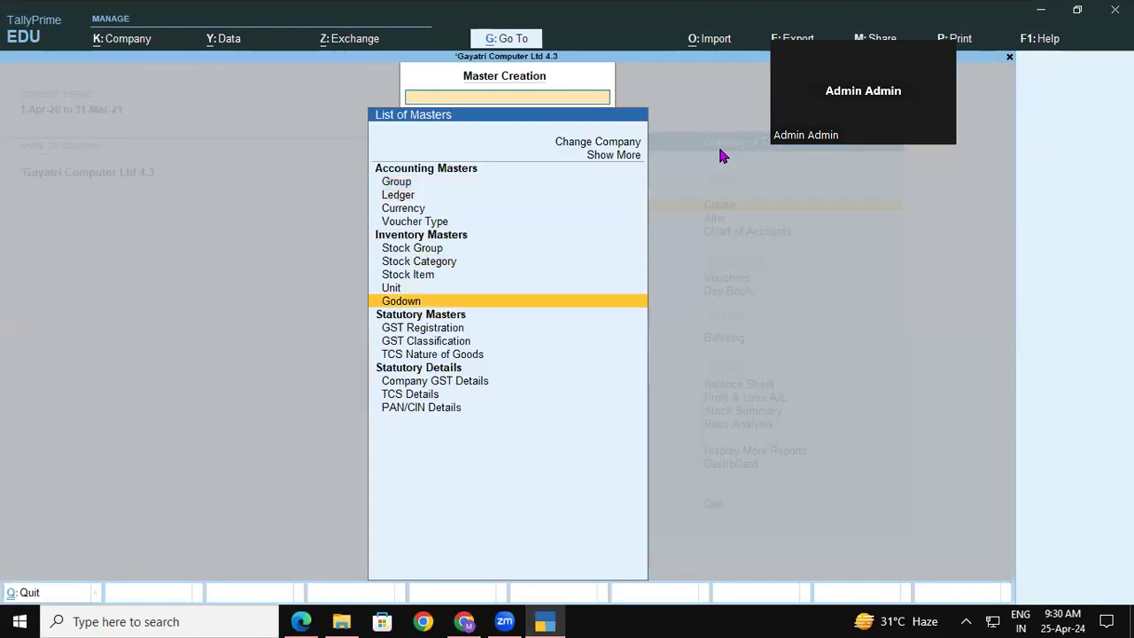
pyautogui.press('Return')
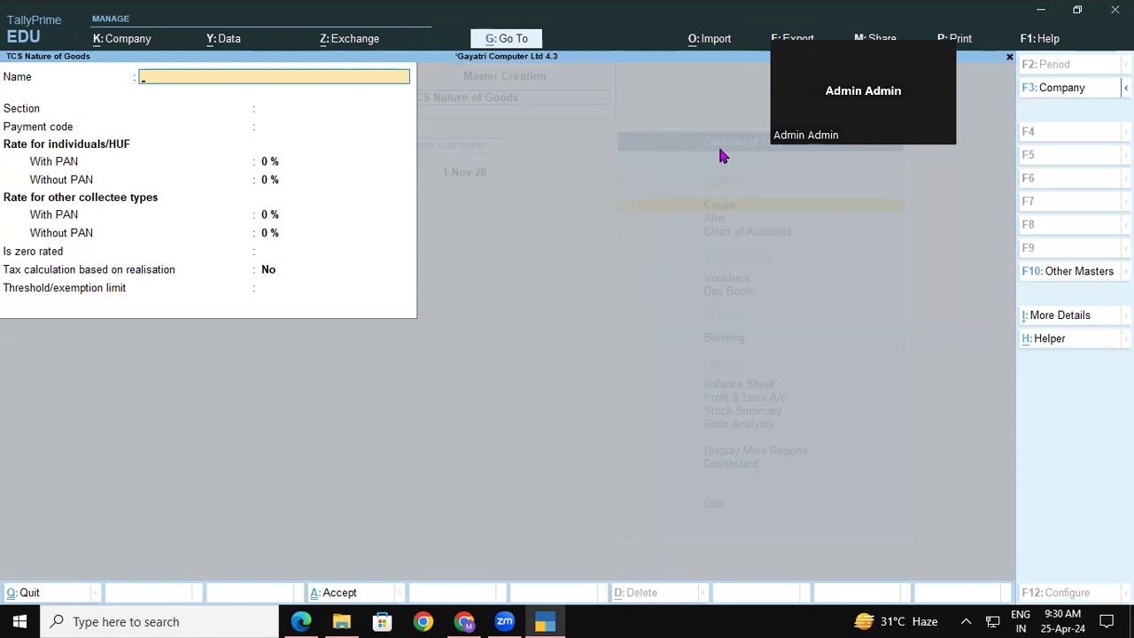
pyautogui.write('TCS on Goods')
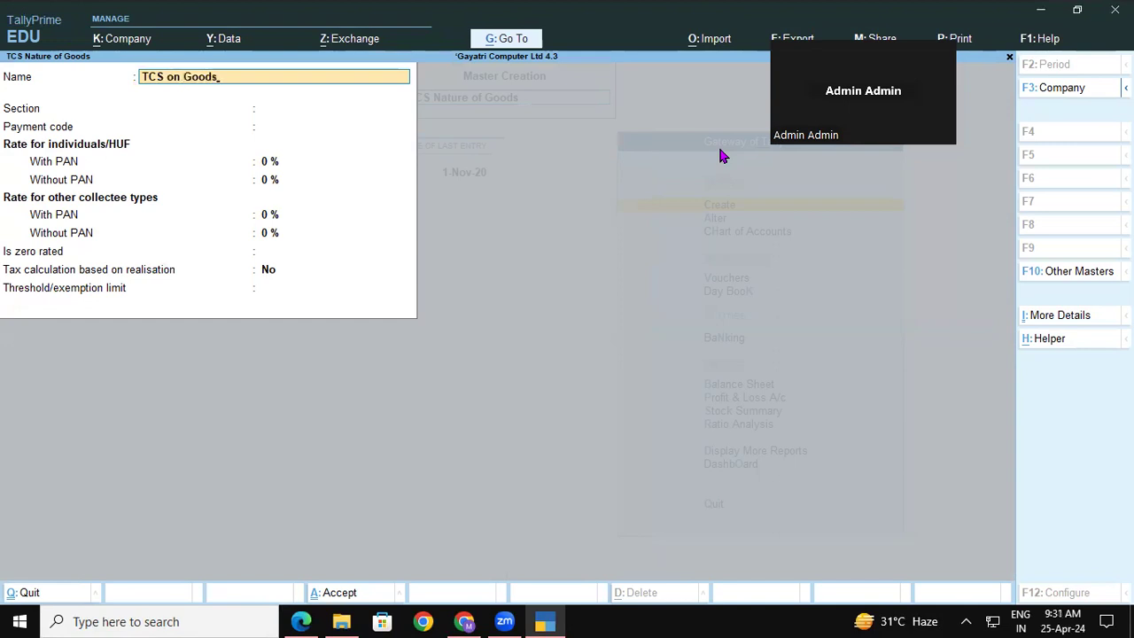
pyautogui.press('Return')
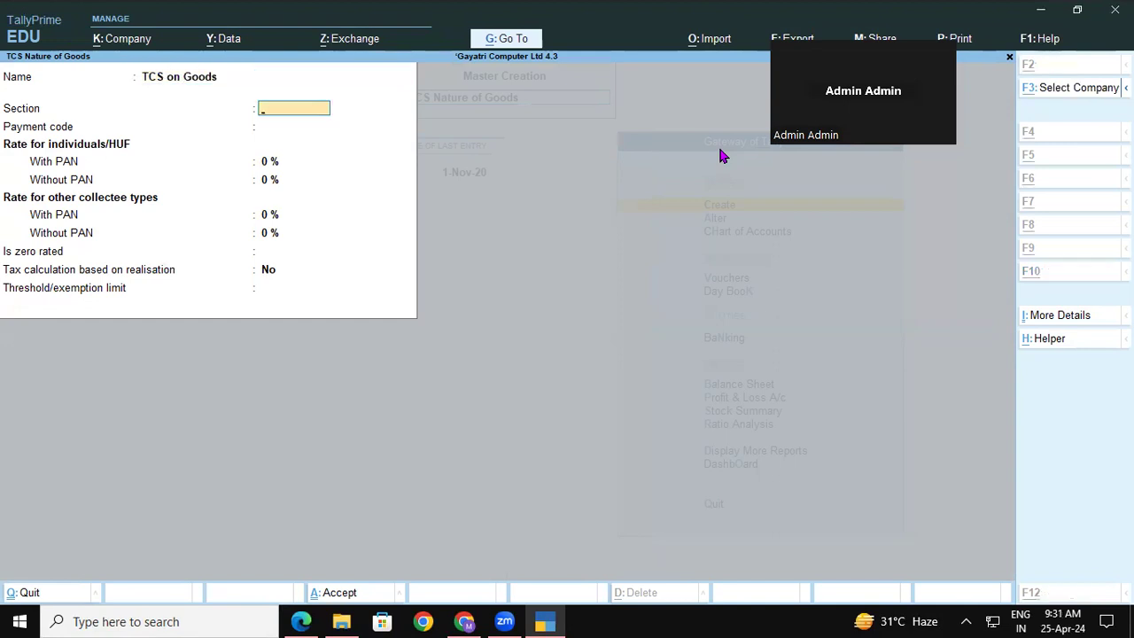
pyautogui.hotkey('alt', 'Tab')
pyautogui.hotkey('alt', 'Tab')
pyautogui.write('206')
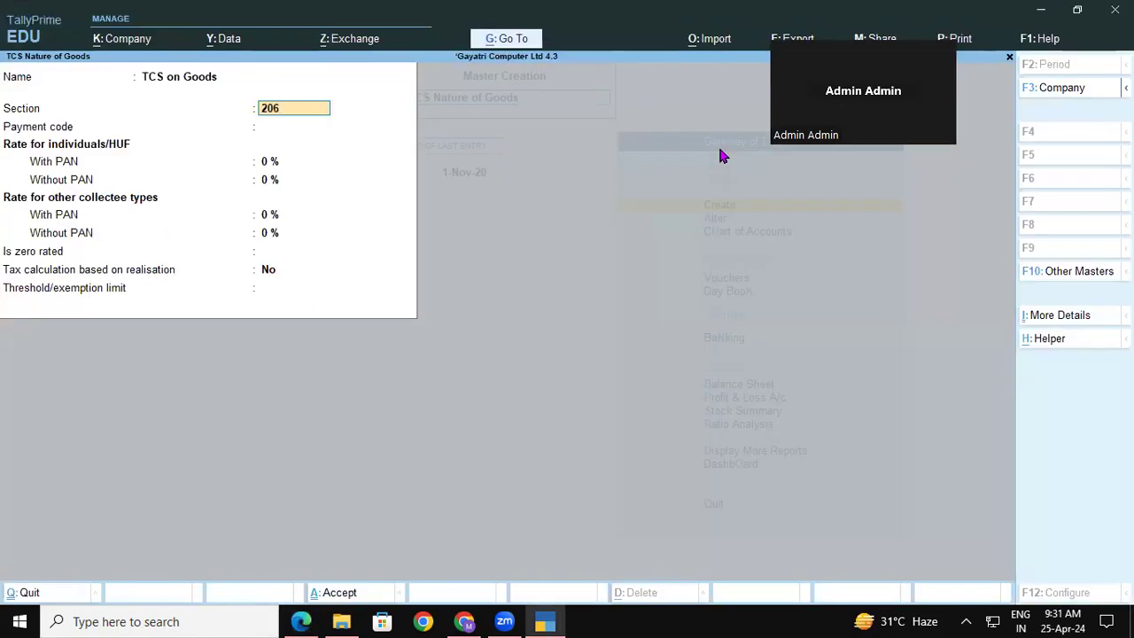
pyautogui.write('C')
pyautogui.press('Return')
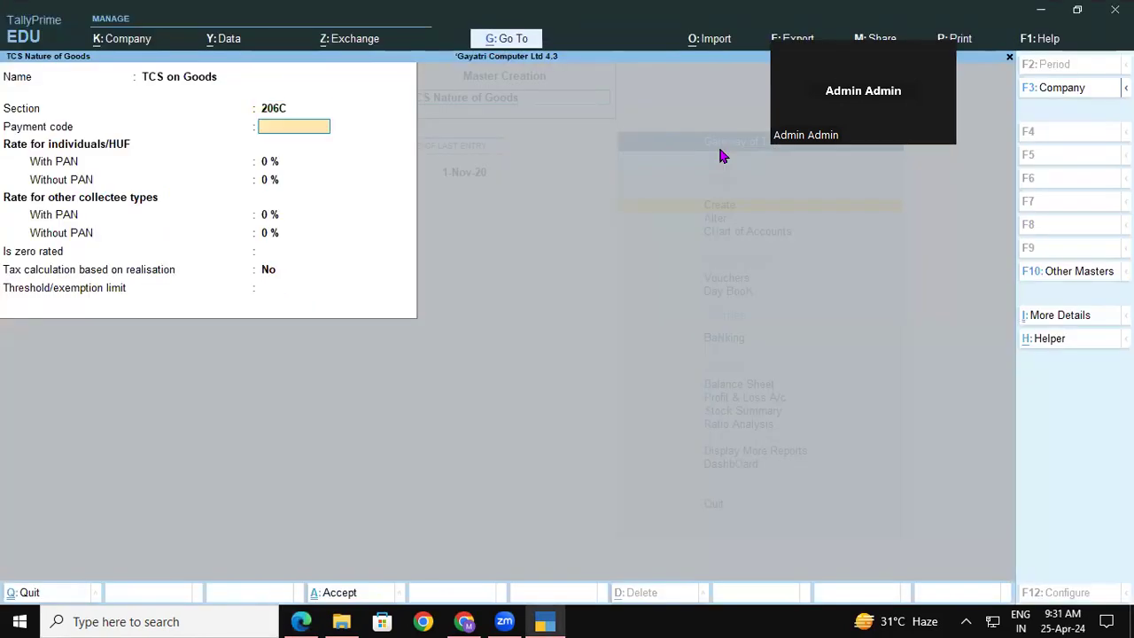
pyautogui.hotkey('alt', 'Tab')
pyautogui.hotkey('alt', 'Tab')
pyautogui.write('6CR')
pyautogui.press('Return')
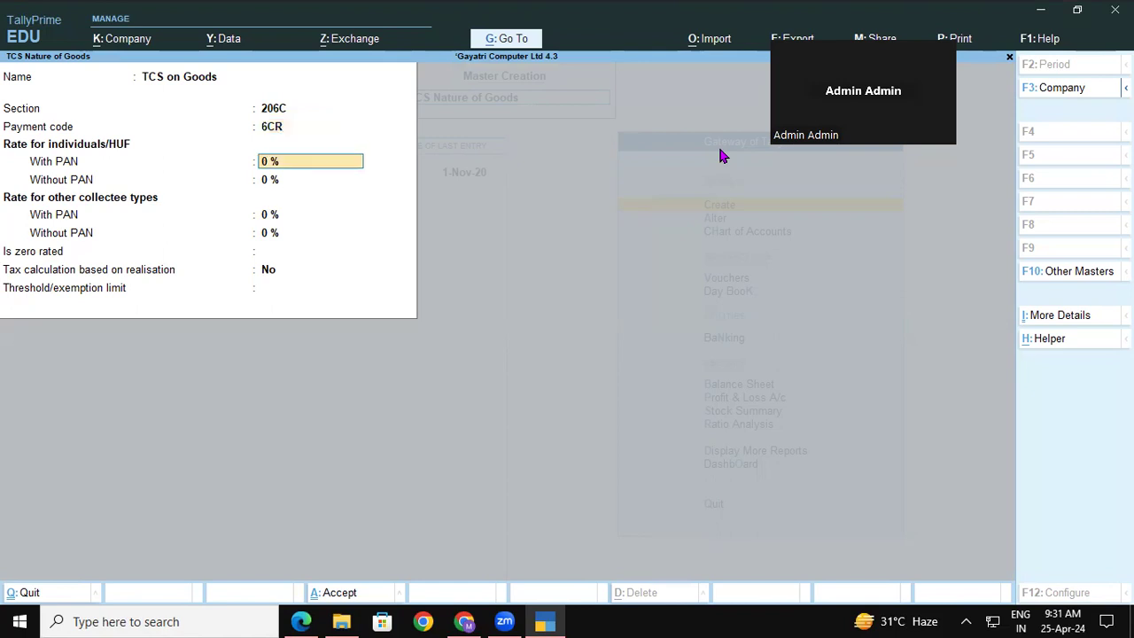
# Set rates 0.1% with PAN and 1% without, limit 5000000, tax above limit Yes, and save.
pyautogui.write('0.1')
pyautogui.press('Return')
pyautogui.write('1')
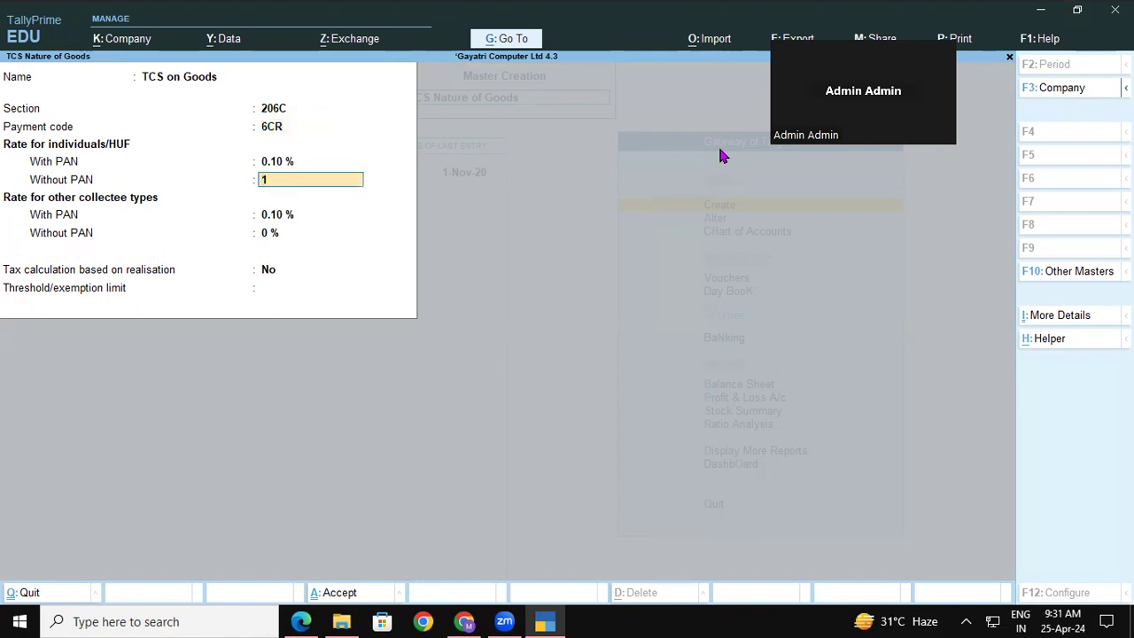
pyautogui.press('Return')
pyautogui.press('Return')
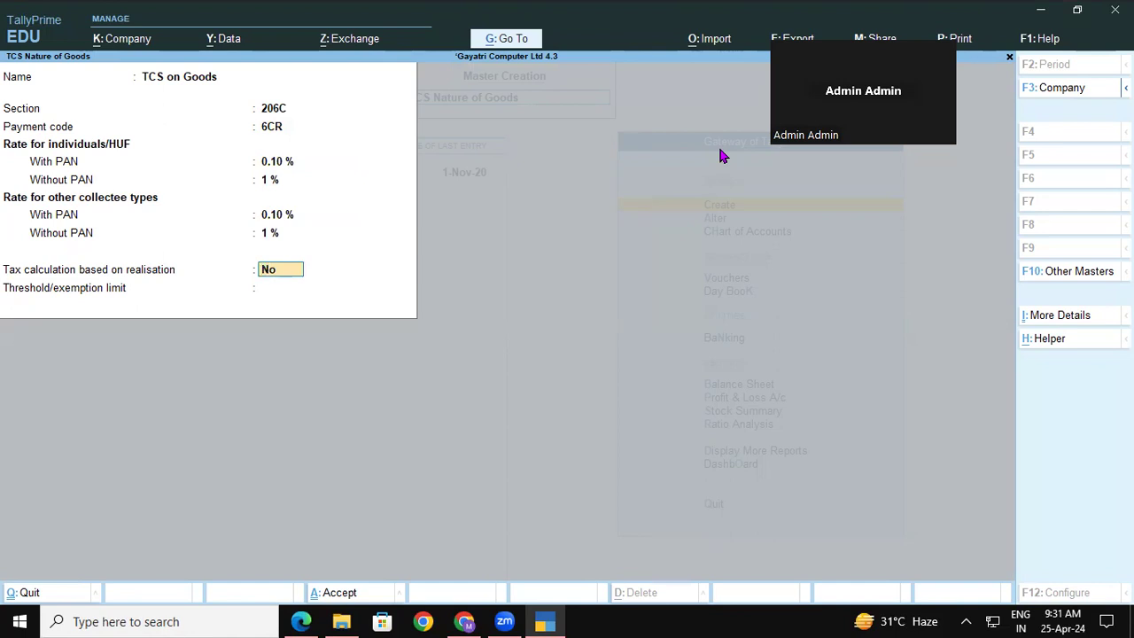
pyautogui.press('Return')
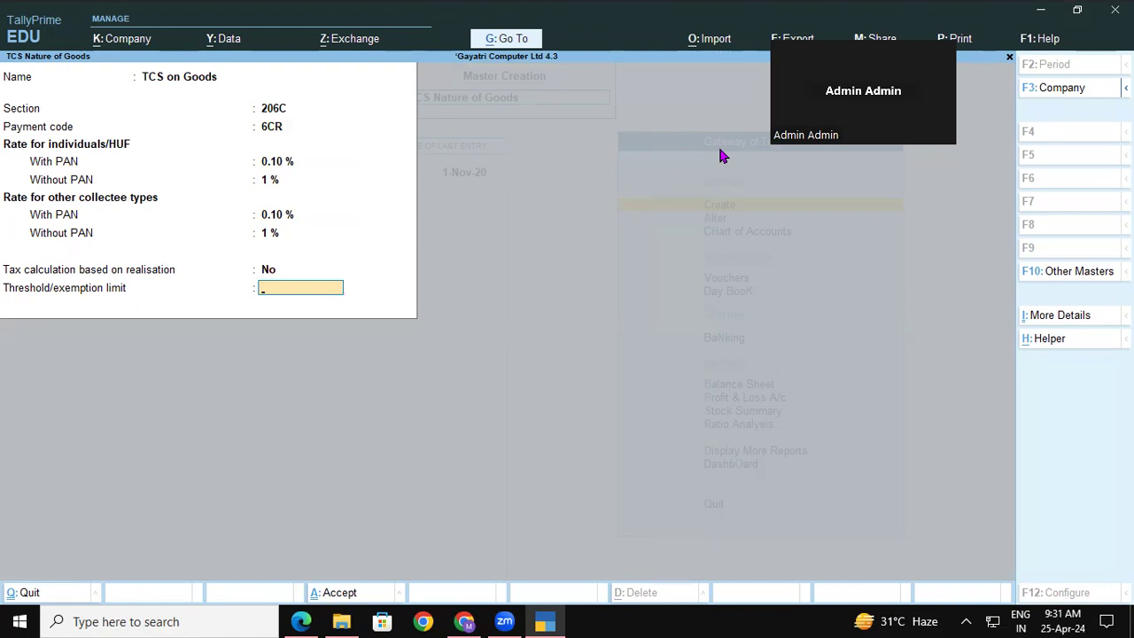
pyautogui.write('5000000')
pyautogui.press('Return')
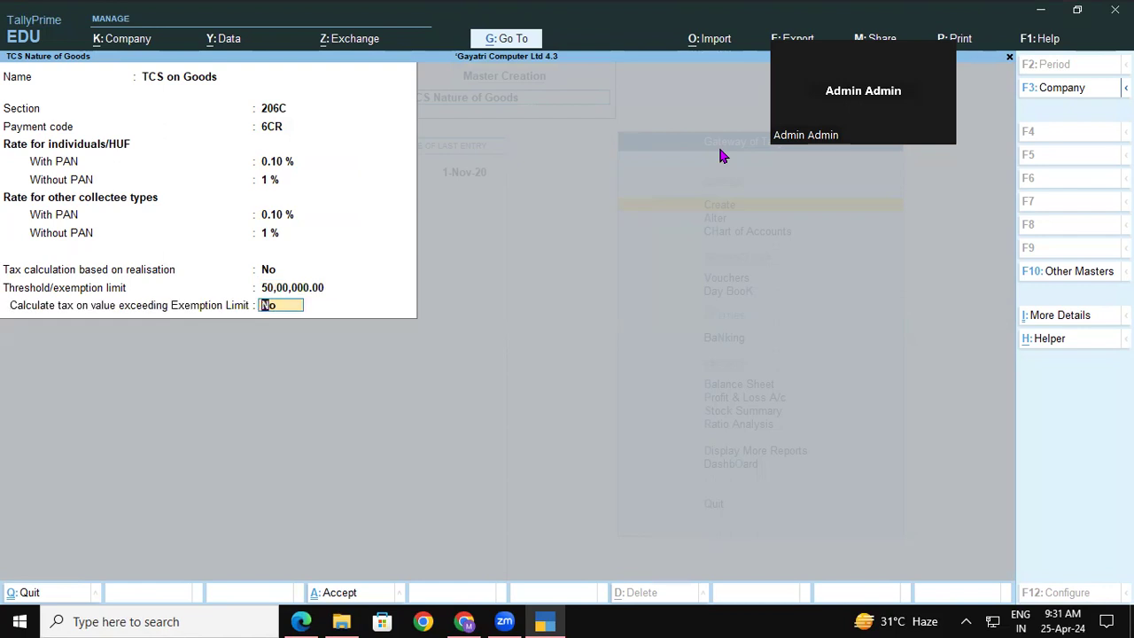
pyautogui.write('y')
pyautogui.press('Return')
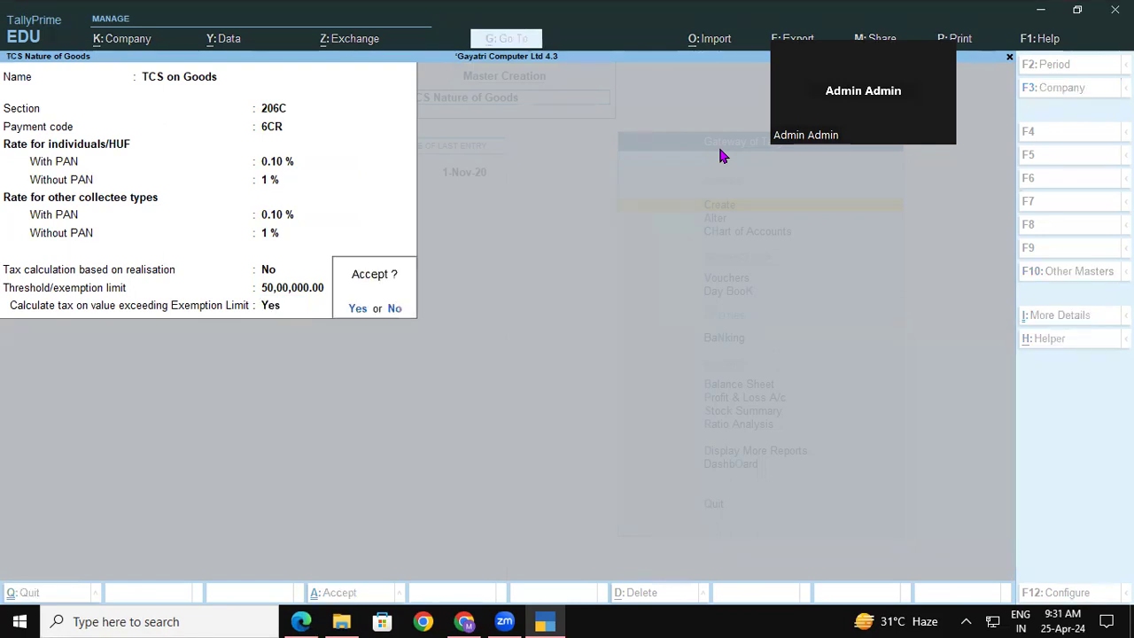
pyautogui.press('y')
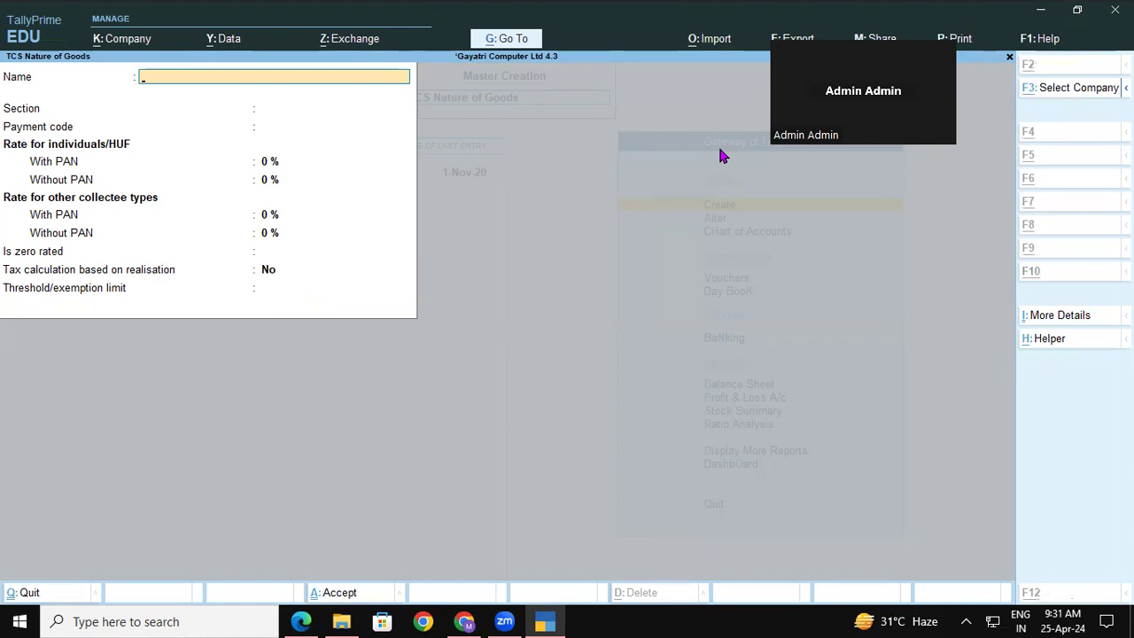
pyautogui.hotkey('alt', 'Tab')
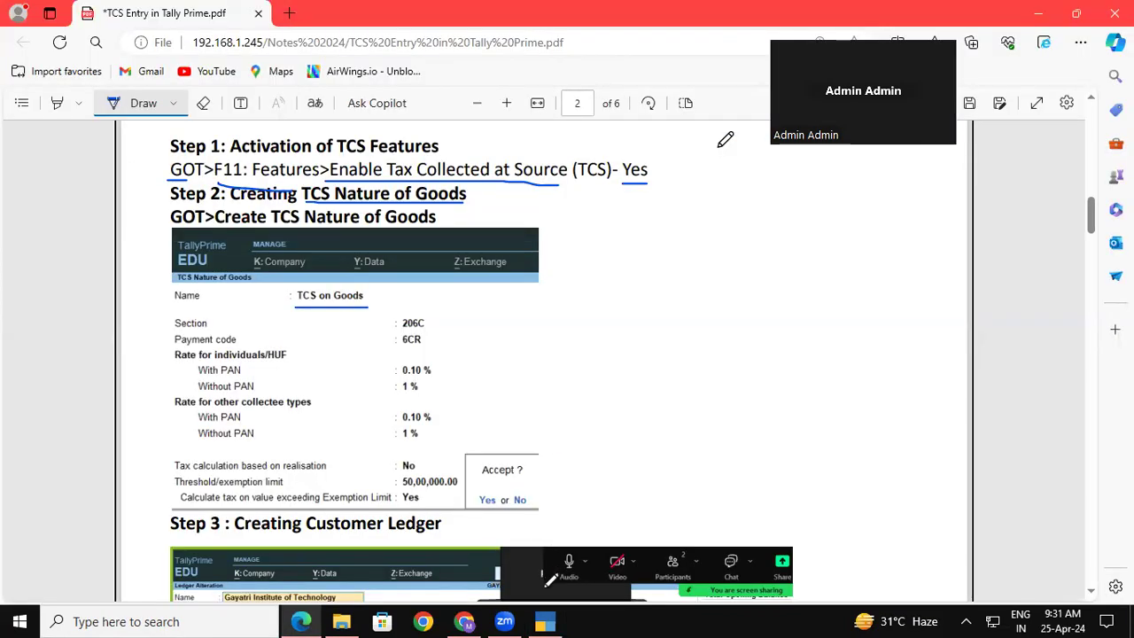
# Scroll the notes to Step 3 and begin quitting the blank TCS Nature of Goods form.
pyautogui.scroll(-2, 551, 584)
pyautogui.scroll(-5, 551, 591)
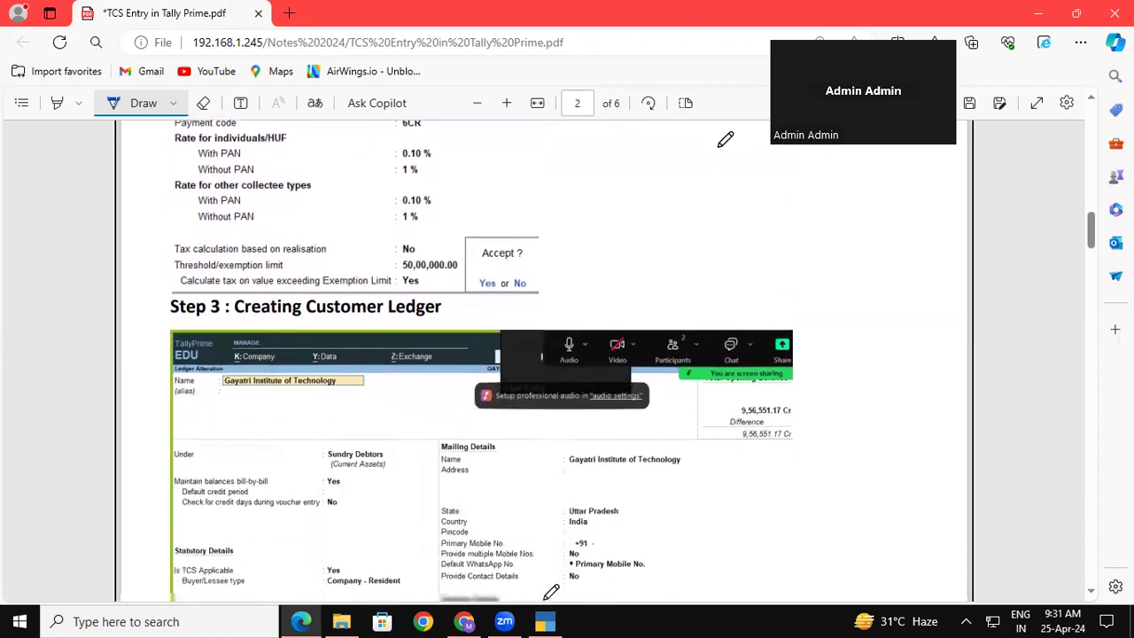
pyautogui.scroll(-1, 551, 592)
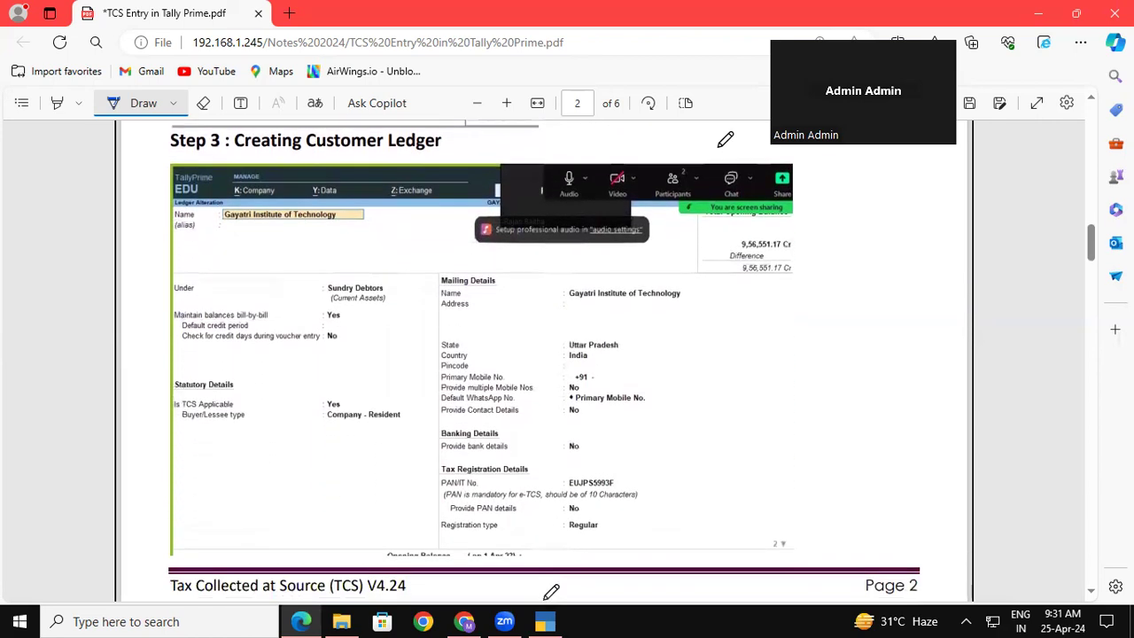
pyautogui.hotkey('alt', 'Tab')
pyautogui.press('Escape')
# Create ledger 'GAYATRI INSTITUTE OF TECHNOLOGY' under Sundry Debtors.
pyautogui.press('y')
pyautogui.press('Escape')
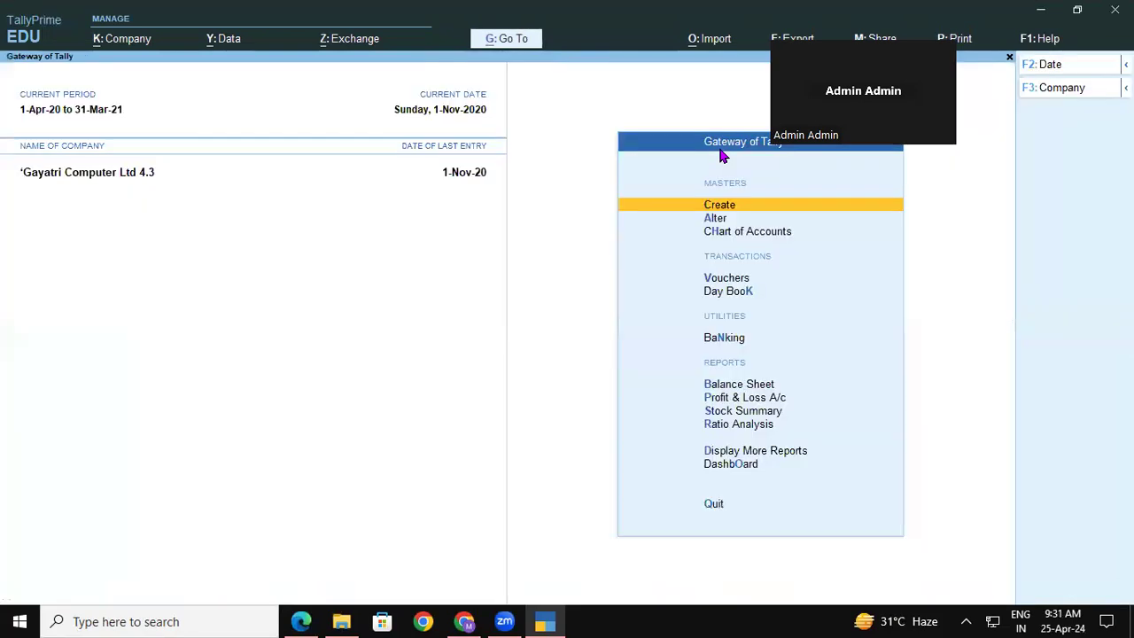
pyautogui.press('Return')
pyautogui.press('Down')
pyautogui.press('Return')
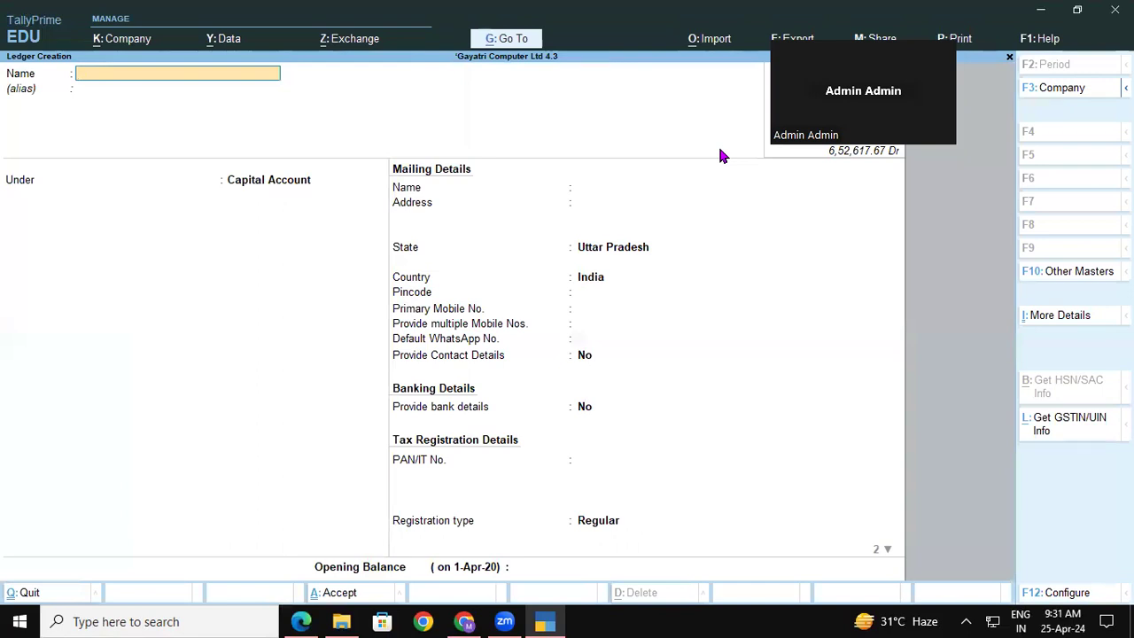
pyautogui.write('GAYATRI INSTITUTE OF TECHNOLOGY')
pyautogui.press('Return')
pyautogui.press('Return')
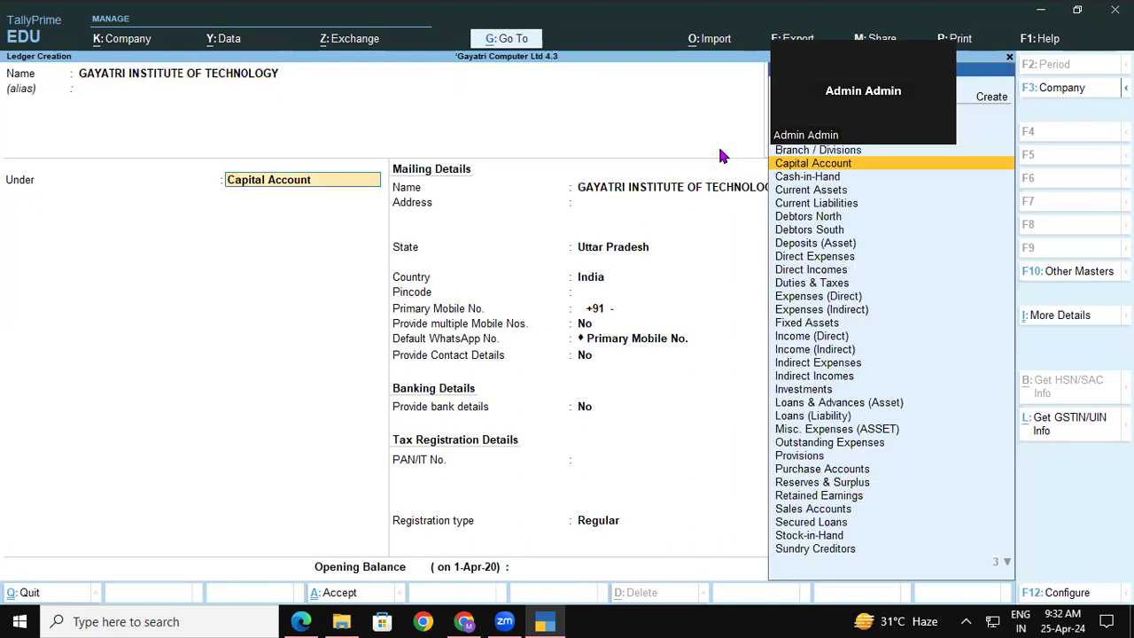
pyautogui.write('SUN')
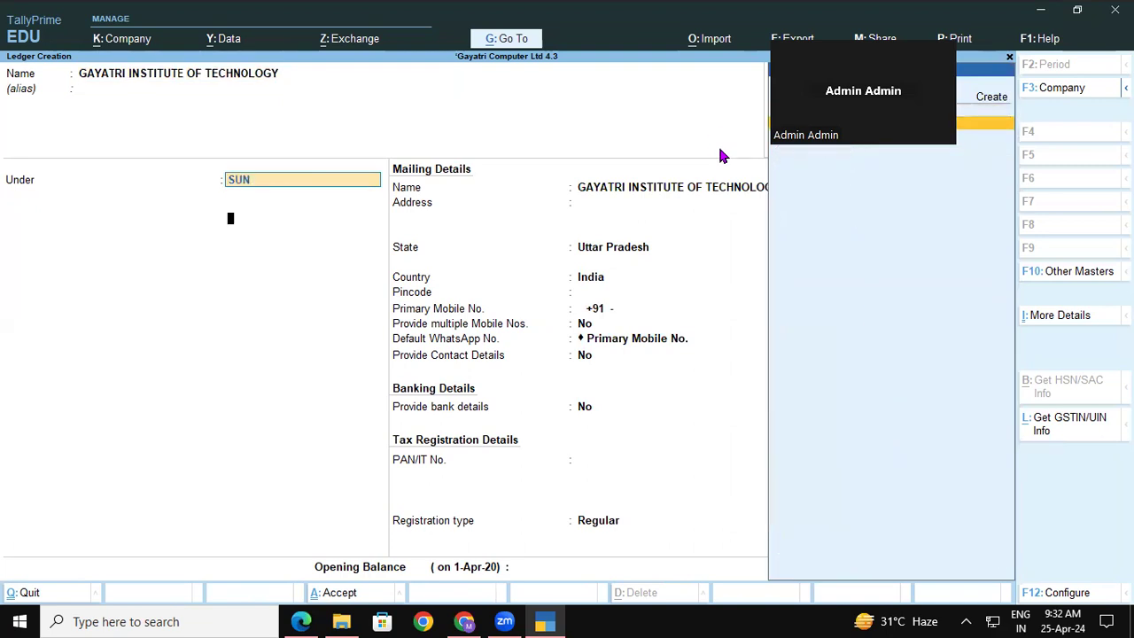
pyautogui.press('Return')
pyautogui.press('Return')
pyautogui.press('Return')
pyautogui.press('Return')
pyautogui.press('Return')
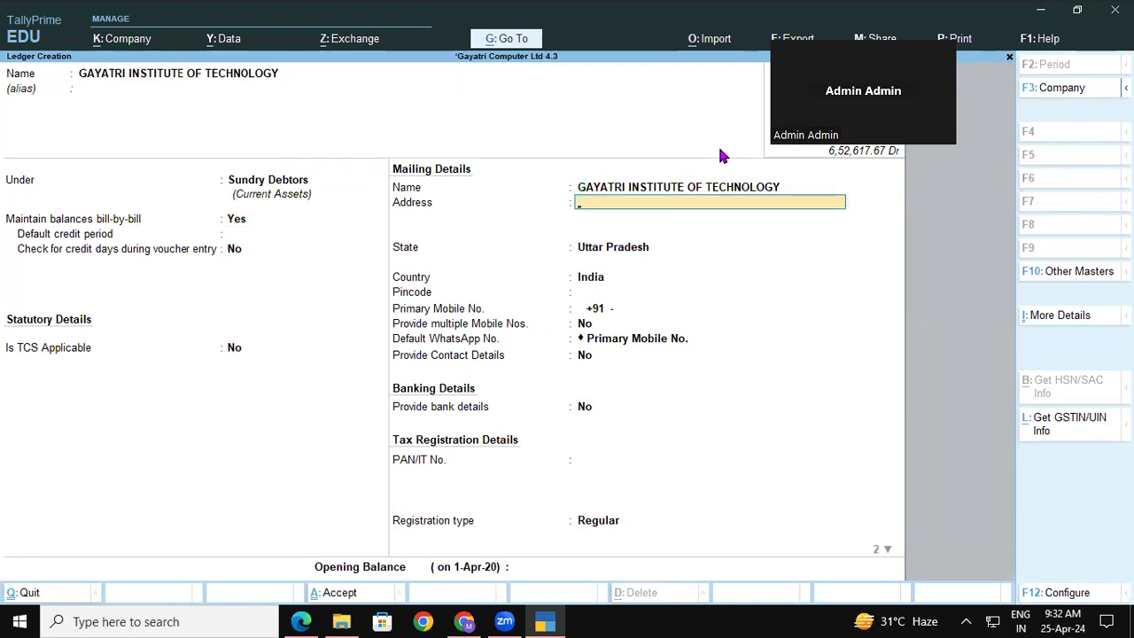
# Add address RAILWAY STATION ROAD, PADRAUNA KUSHINAGAR; set TCS Applicable Yes, buyer type Company - Resident.
pyautogui.write('RAILWAY STATION ROAD')
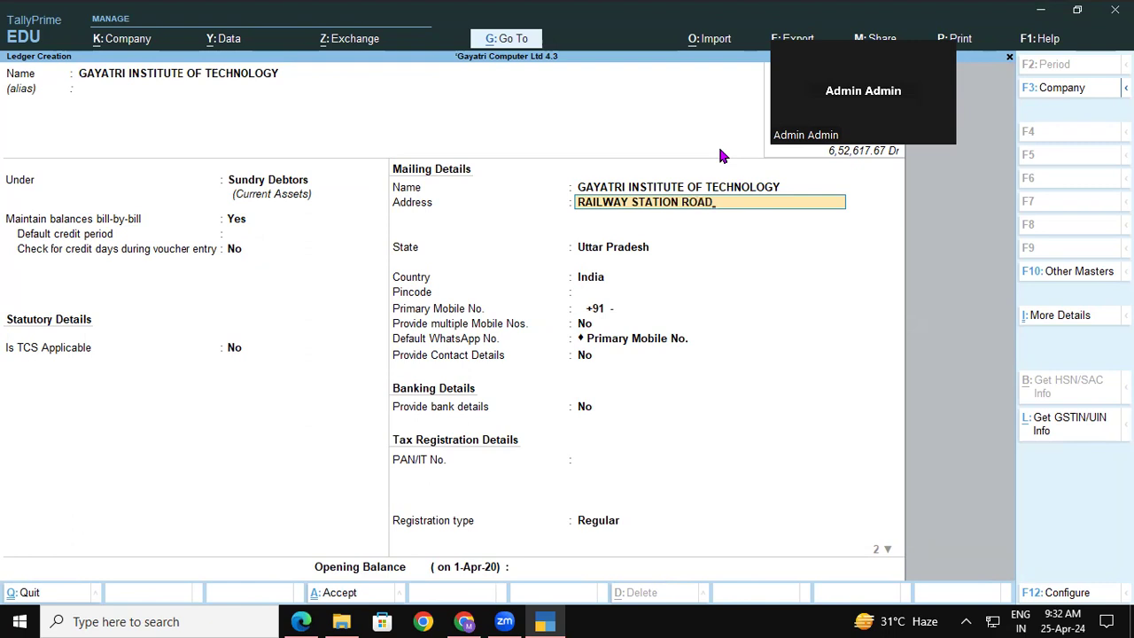
pyautogui.press('Return')
pyautogui.write('PADRAUNA K')
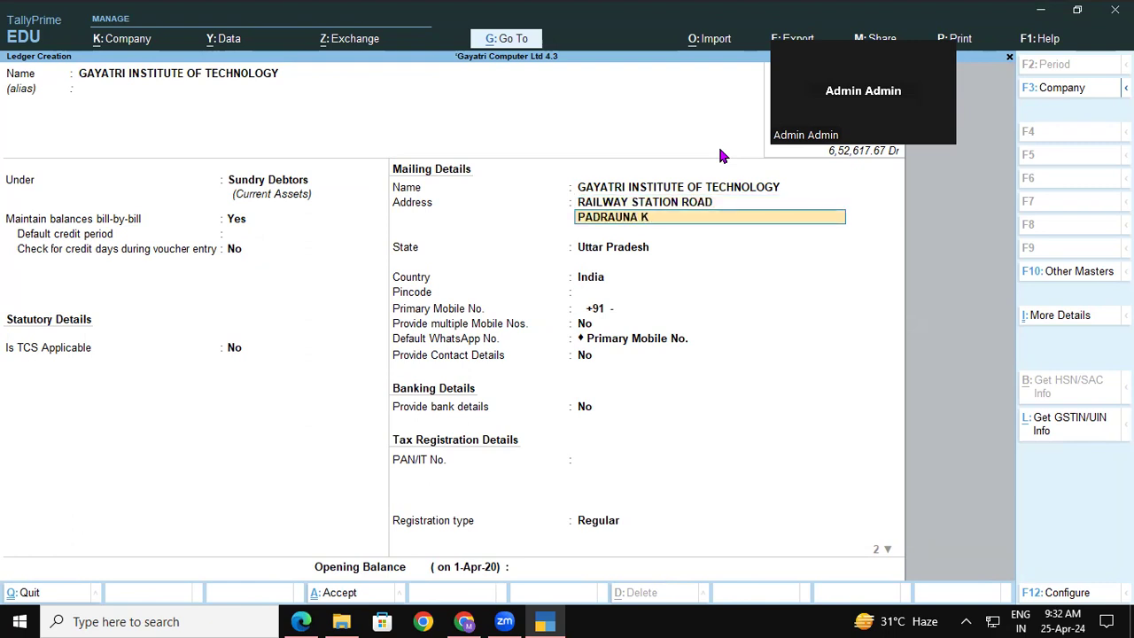
pyautogui.write('USHINAGAR')
pyautogui.press('Return')
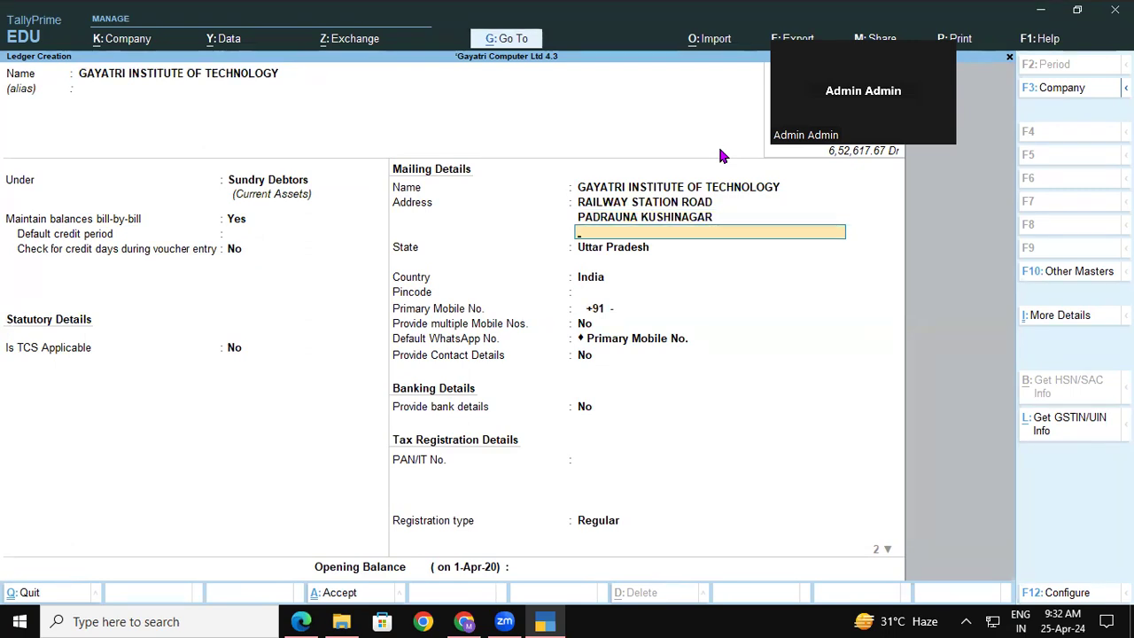
pyautogui.press('BackSpace')
pyautogui.press('BackSpace')
pyautogui.press('BackSpace')
pyautogui.press('BackSpace')
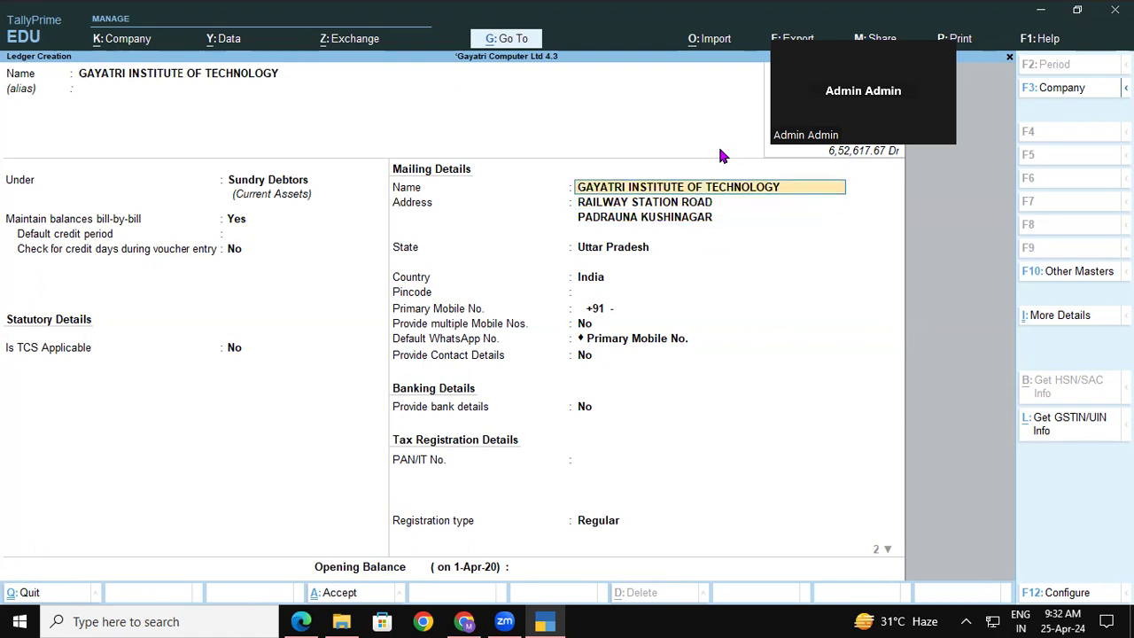
pyautogui.write('Y')
pyautogui.press('Return')
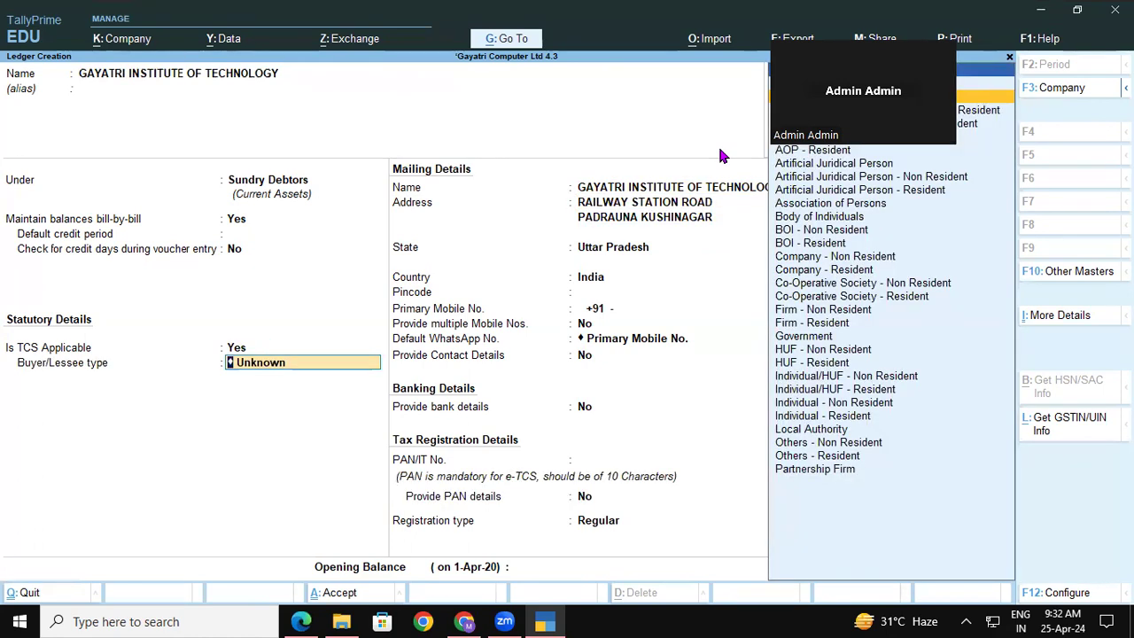
pyautogui.press('Down')
pyautogui.press('Down')
pyautogui.press('Down')
pyautogui.press('Down')
pyautogui.press('Down')
pyautogui.press('Down')
pyautogui.press('Down')
pyautogui.press('Down')
pyautogui.press('Down')
pyautogui.press('Down')
pyautogui.press('Down')
pyautogui.press('Down')
pyautogui.press('Down')
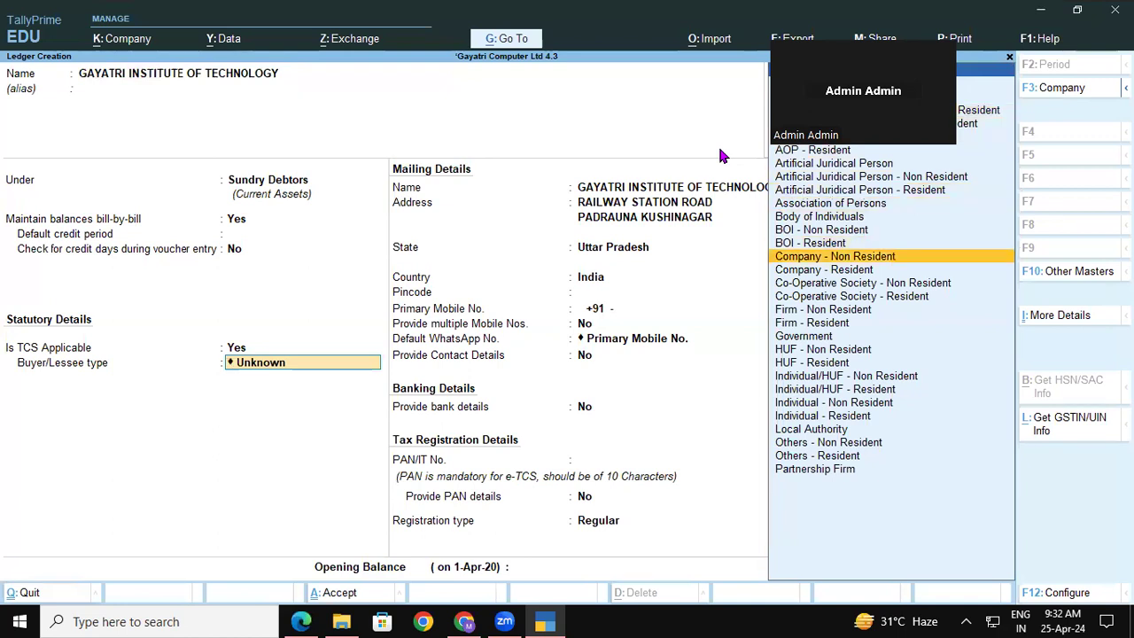
pyautogui.press('Return')
pyautogui.press('Return')
pyautogui.press('Return')
pyautogui.press('Return')
pyautogui.press('Return')
pyautogui.press('Return')
pyautogui.press('Return')
pyautogui.press('Return')
pyautogui.press('Return')
pyautogui.press('Return')
pyautogui.press('Return')
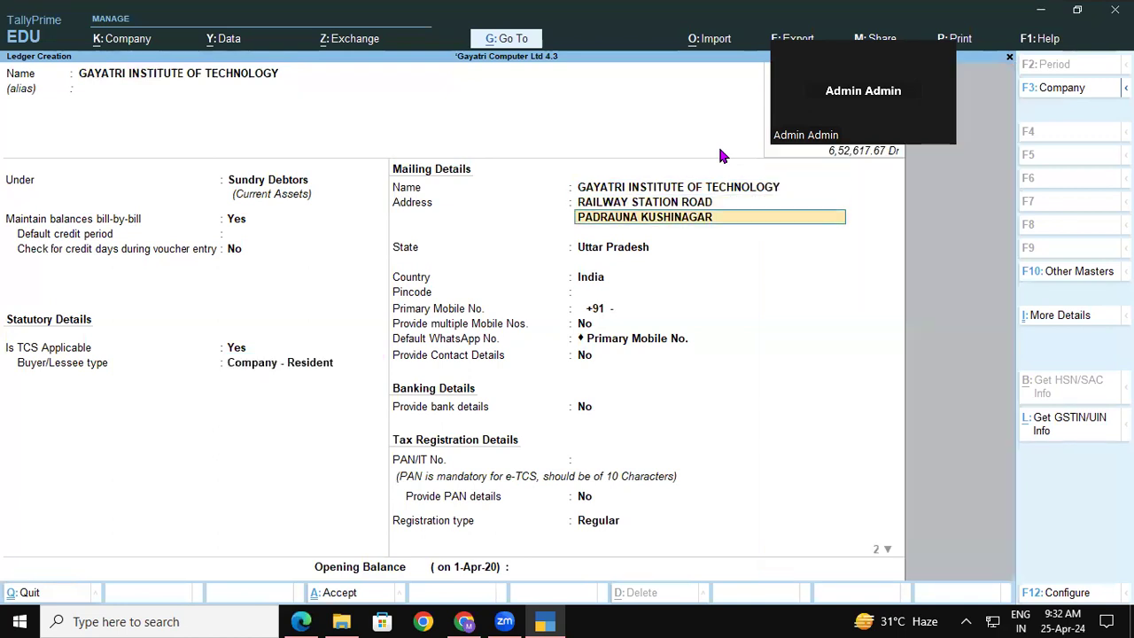
pyautogui.press('Return')
pyautogui.press('Return')
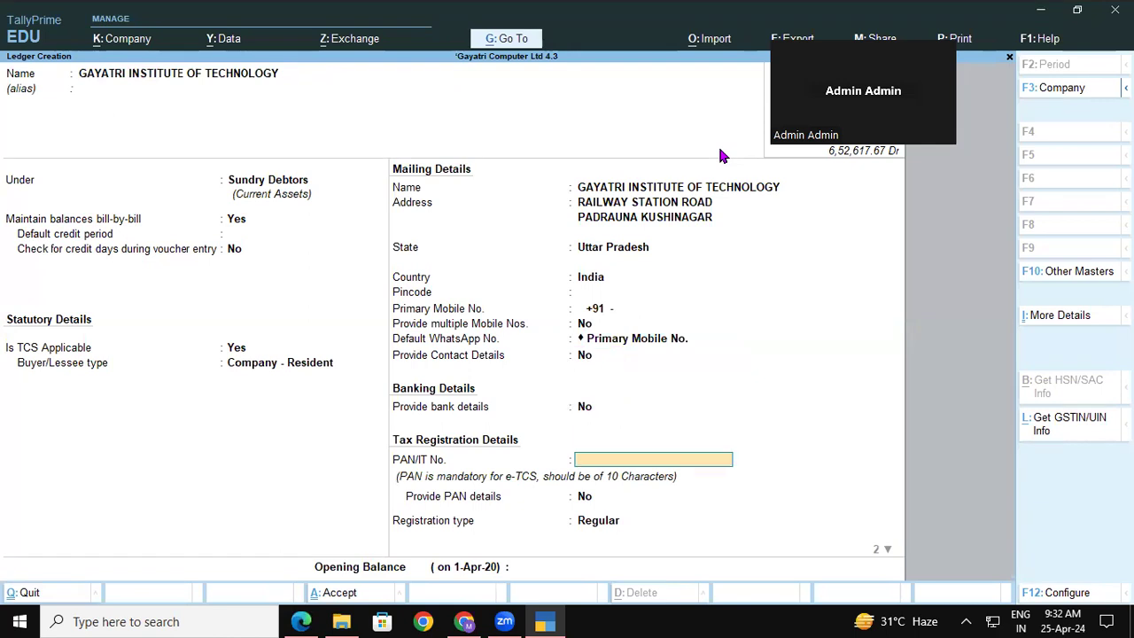
pyautogui.click(301, 621)
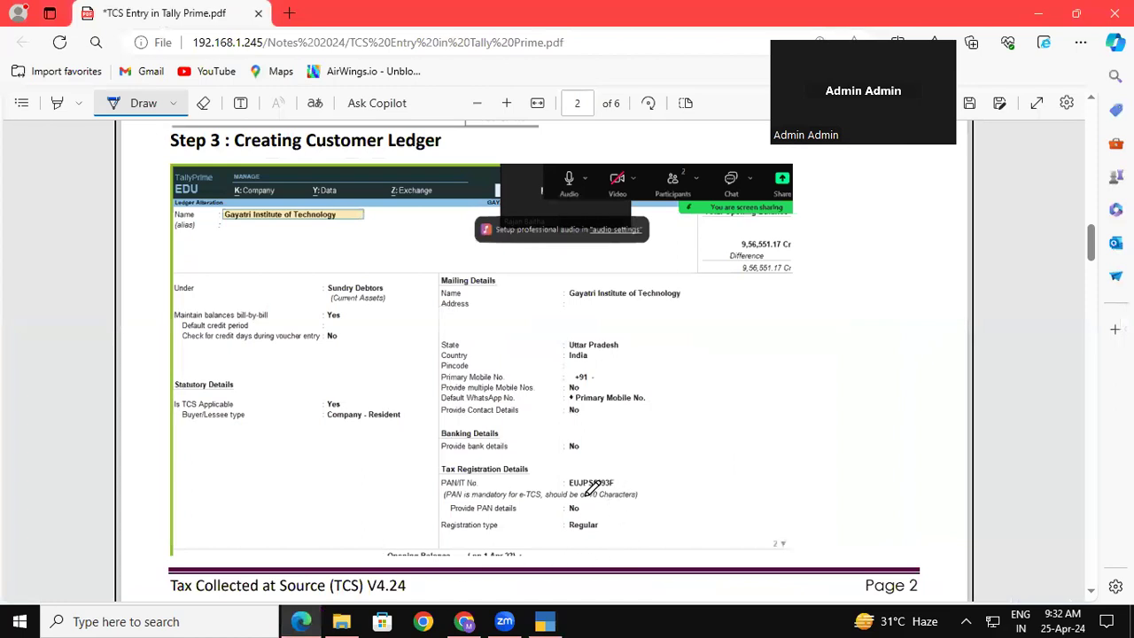
# Underline the customer's PAN in the notes and partly enter it in the ledger's PAN/IT No. field.
pyautogui.moveTo(563, 489); pyautogui.dragTo(621, 481)
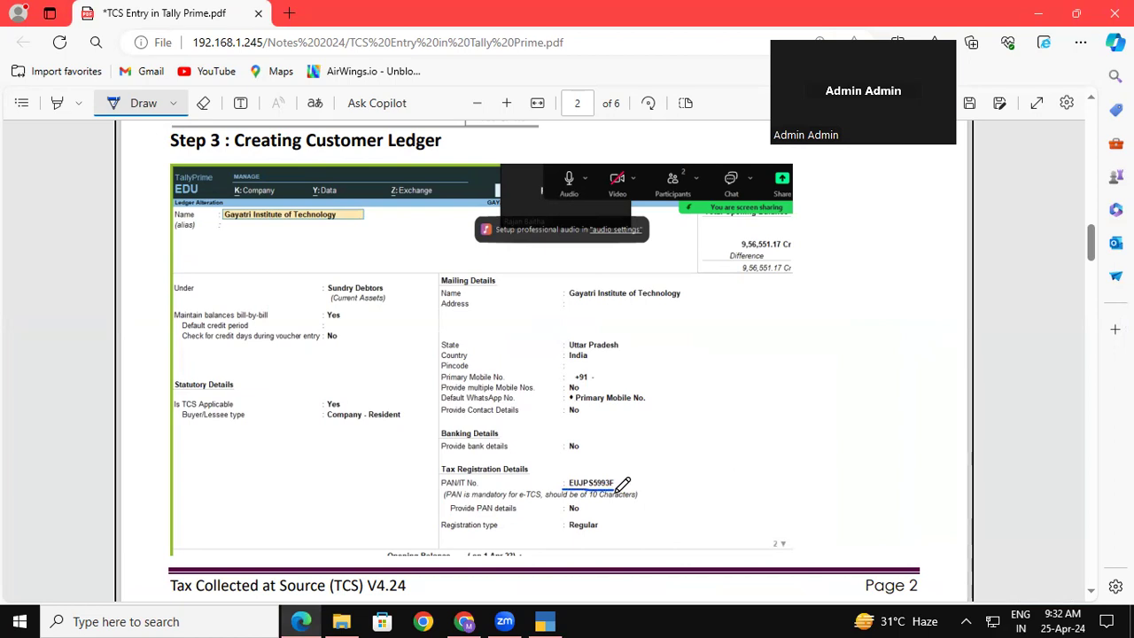
pyautogui.click(547, 621)
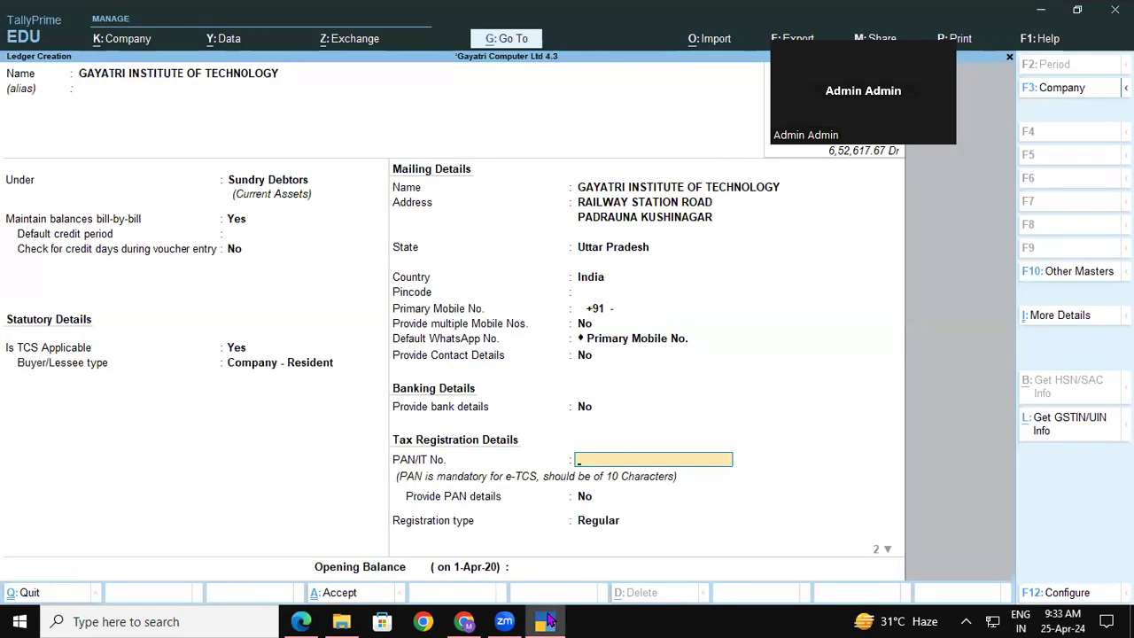
pyautogui.click(547, 621)
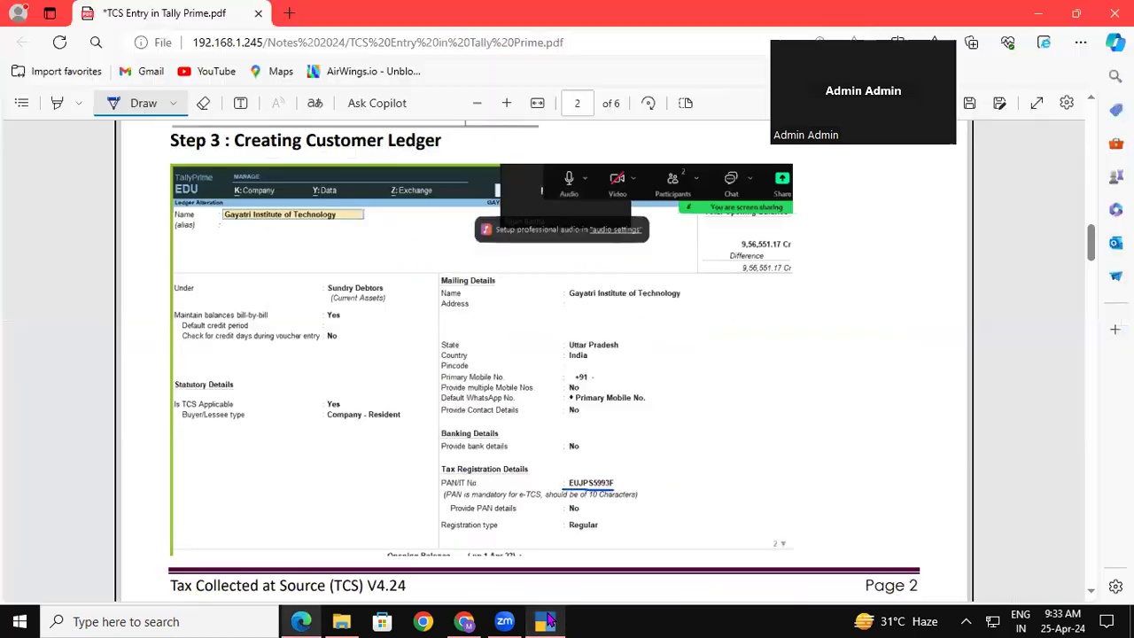
pyautogui.click(547, 621)
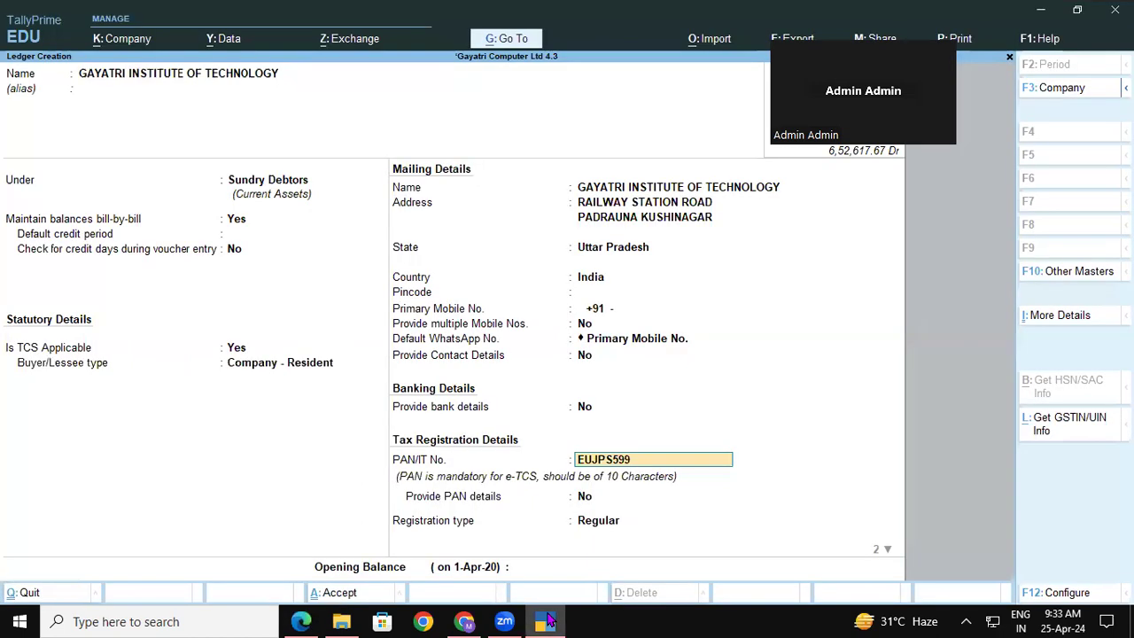
# Finish the customer's PAN, enable PAN details, set registration to Unregistered/Consumer, and save the ledger.
pyautogui.press('Return')
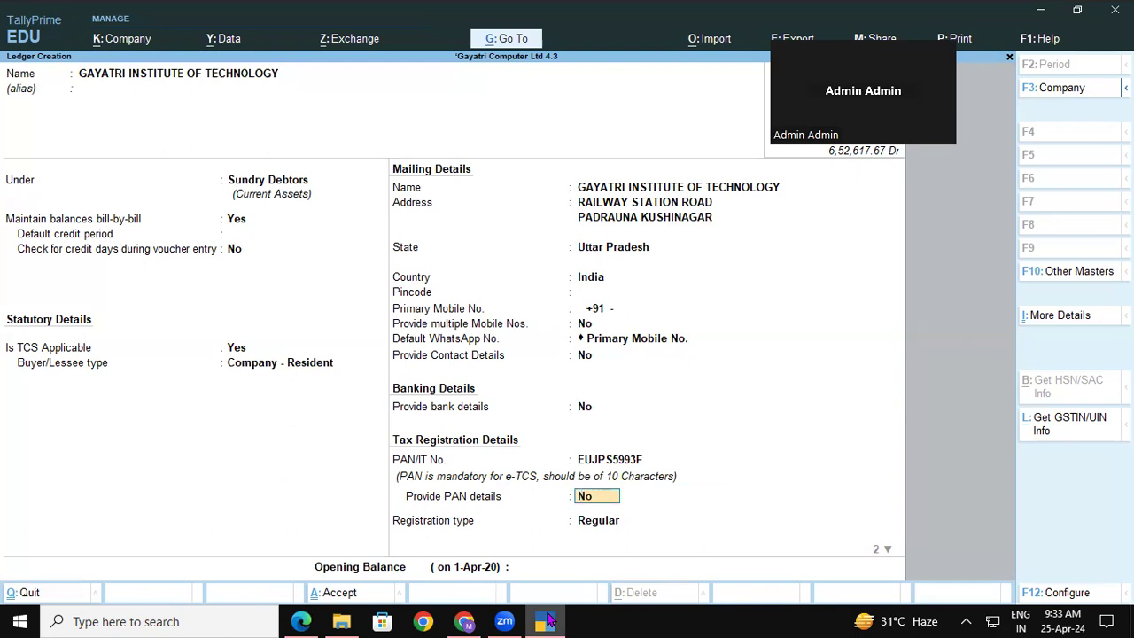
pyautogui.write('y')
pyautogui.press('Return')
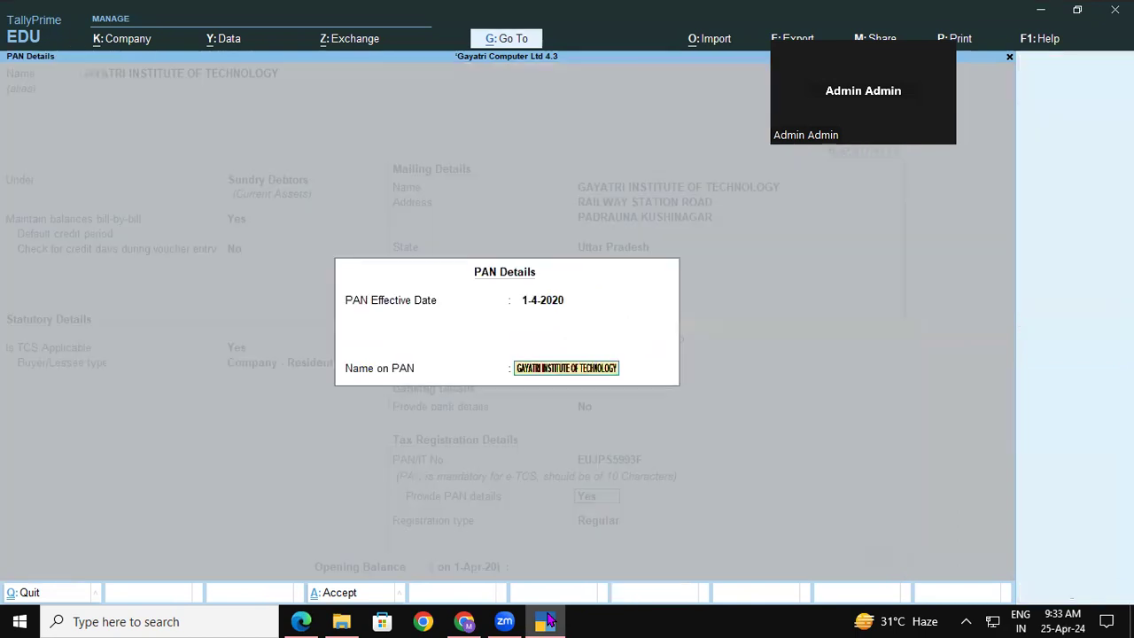
pyautogui.press('Return')
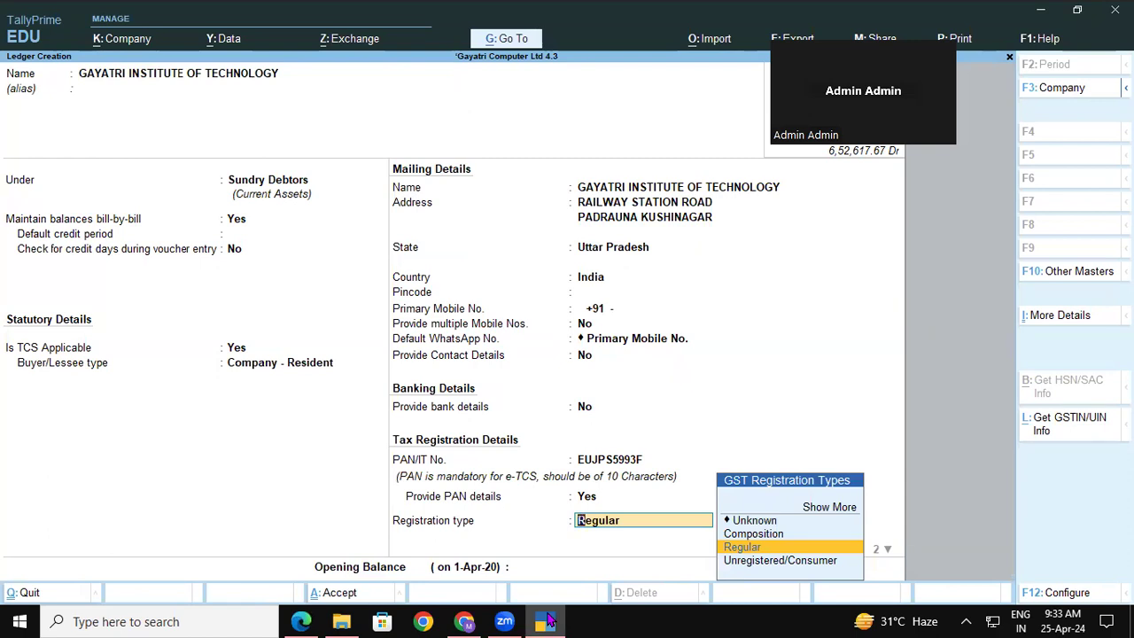
pyautogui.press('Down')
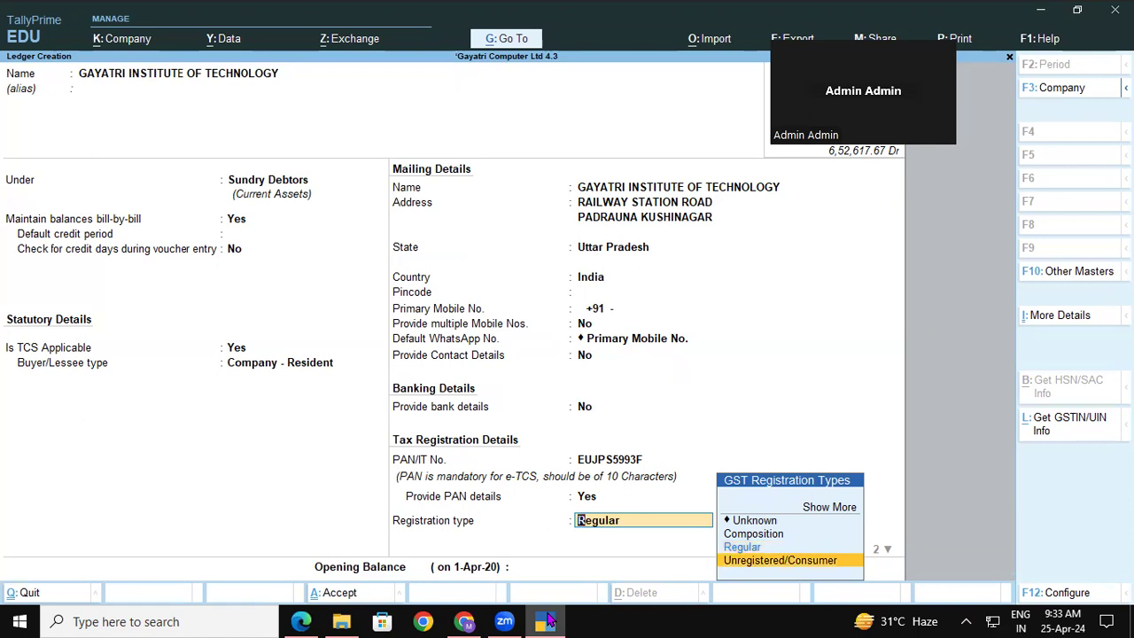
pyautogui.press('Return')
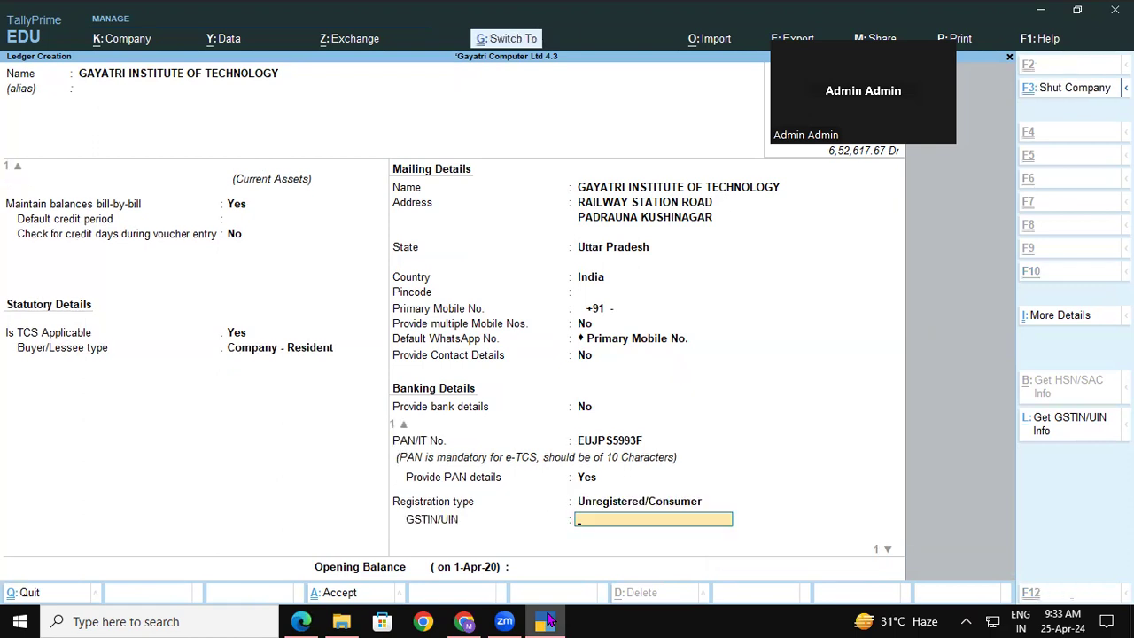
pyautogui.hotkey('ctrl', 'a')
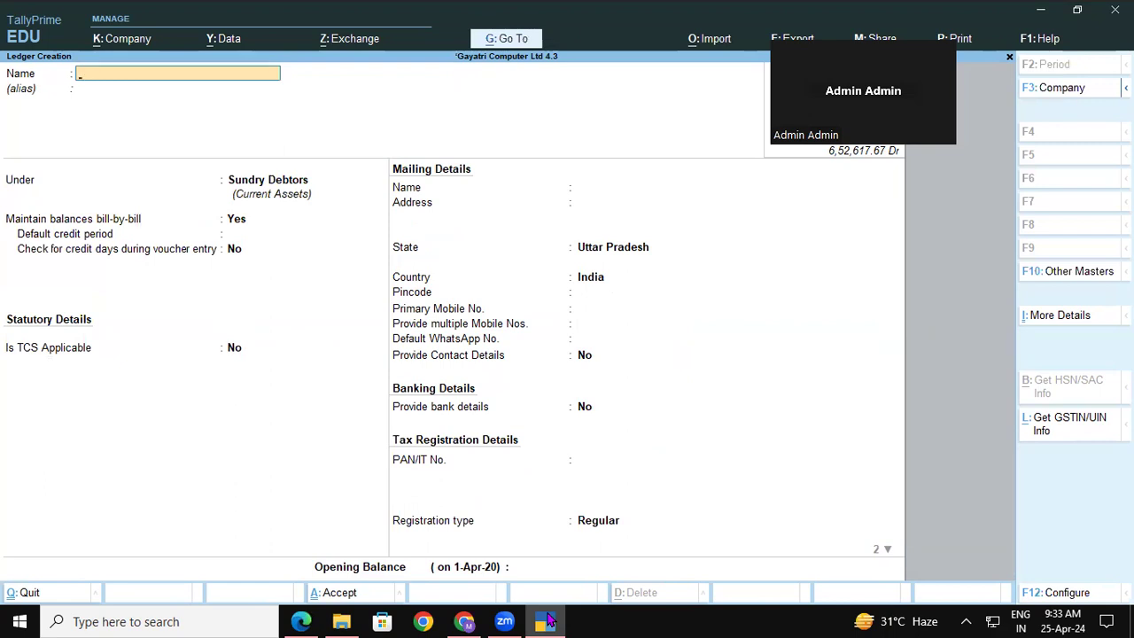
# Scroll further down the PDF notes to read the next instructions.
pyautogui.hotkey('alt', 'Tab')
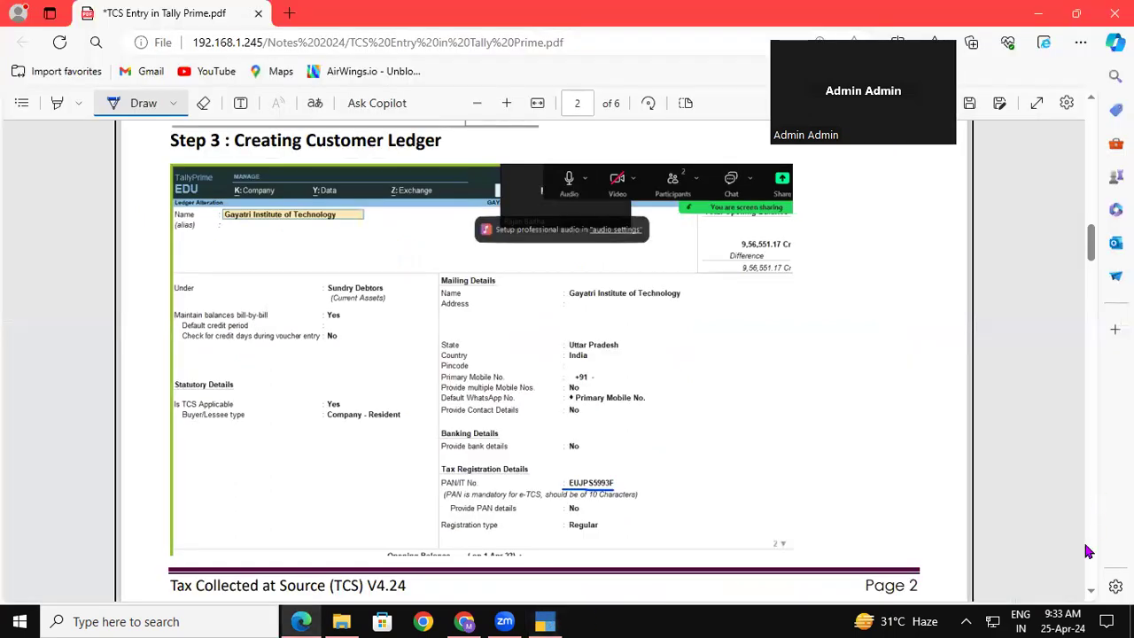
pyautogui.click(1090, 591)
pyautogui.scroll(-5, 1089, 595)
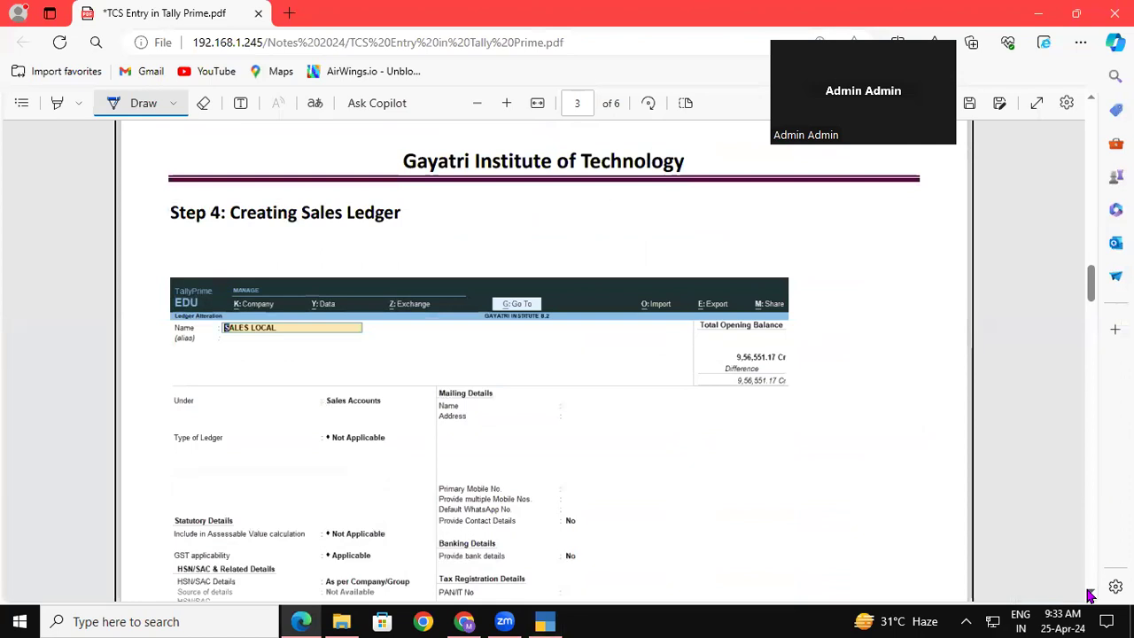
pyautogui.scroll(-1, 1089, 595)
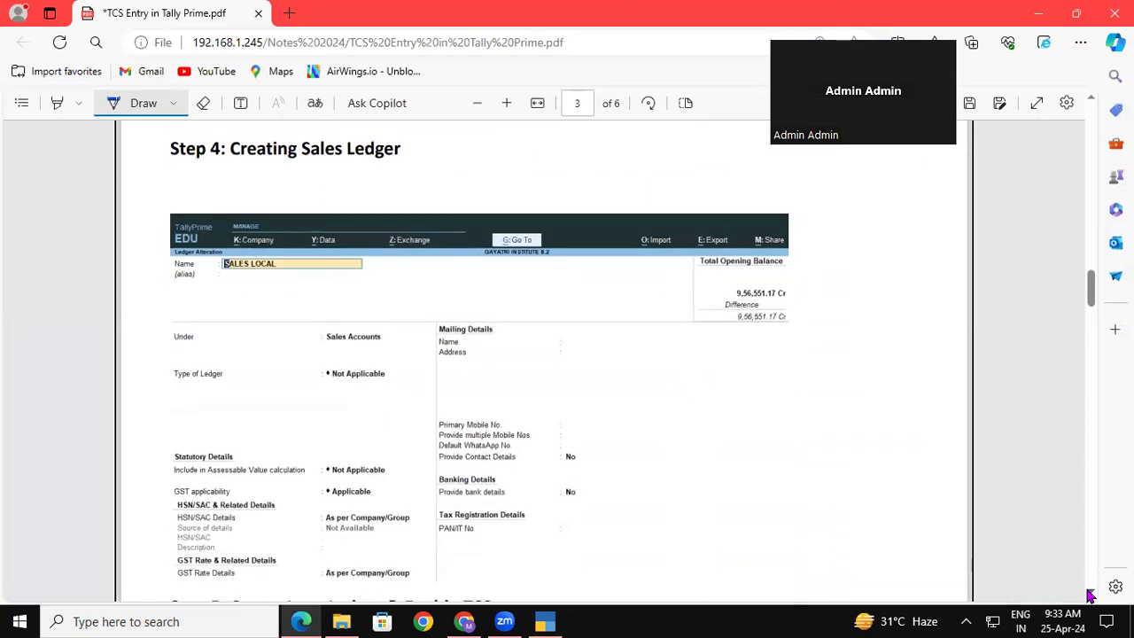
pyautogui.hotkey('alt', 'Tab')
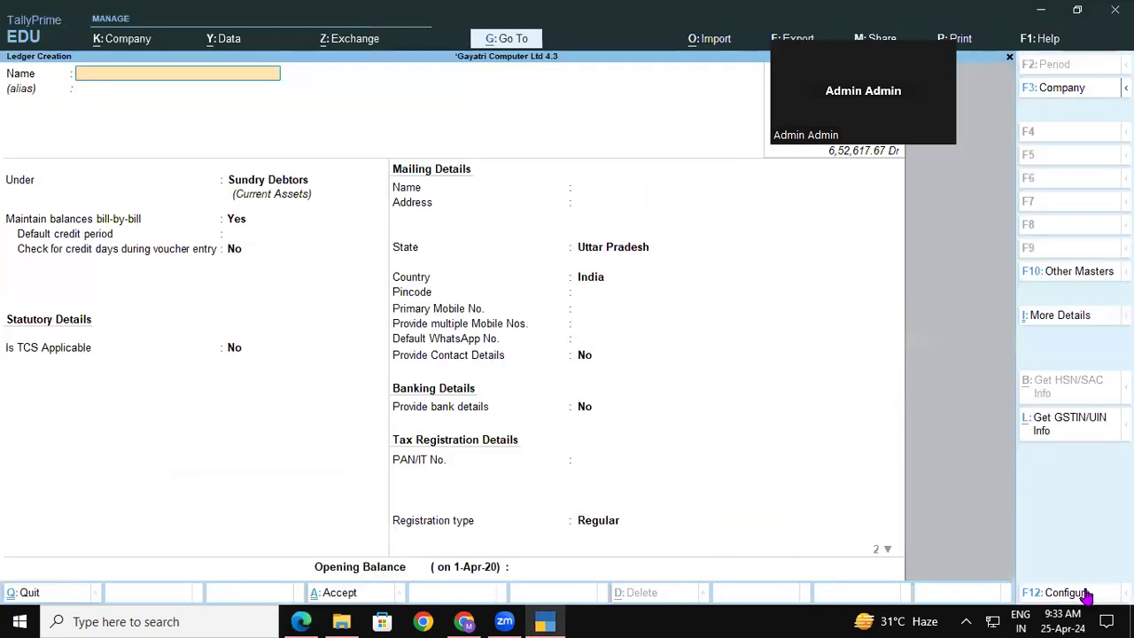
# Try 'Sales Local' as the new ledger name, then abandon it since it already exists.
pyautogui.write('Sales Local')
pyautogui.press('Return')
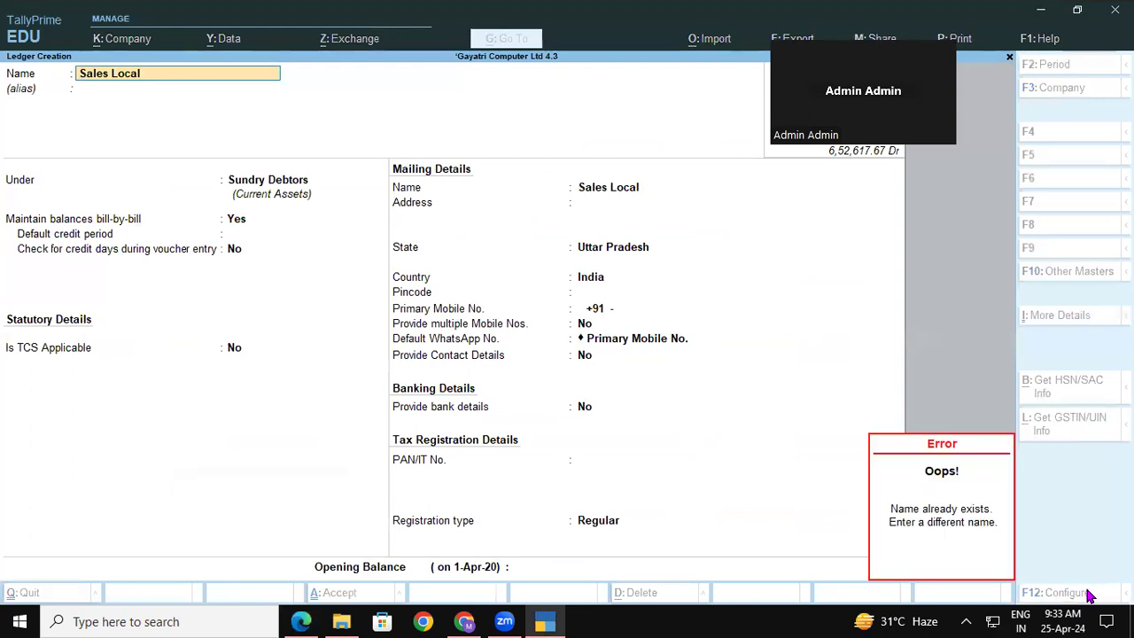
pyautogui.press('Escape')
pyautogui.press('Escape')
pyautogui.press('Escape')
pyautogui.press('Return')
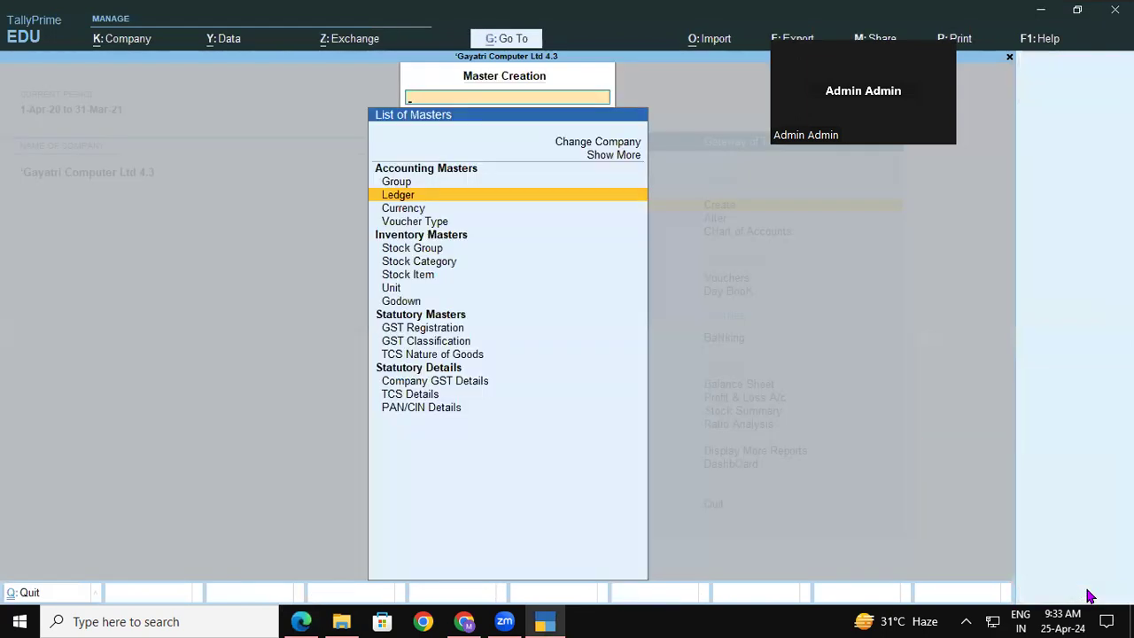
# Scroll on through the PDF notes before going back to the masters list.
pyautogui.hotkey('alt', 'Tab')
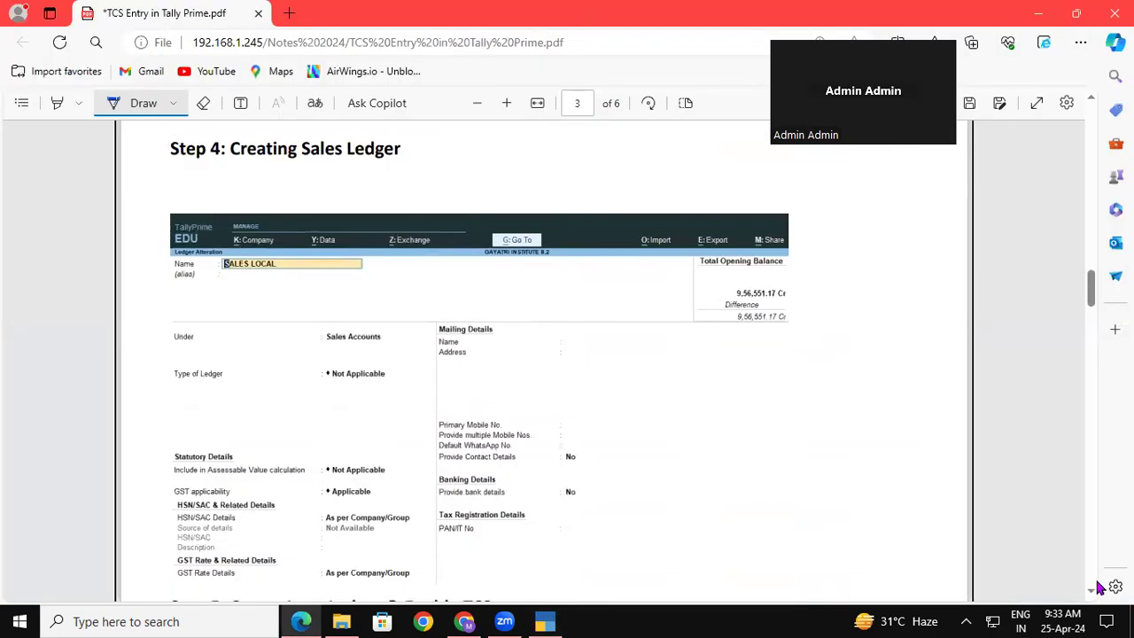
pyautogui.scroll(-3, 1093, 599)
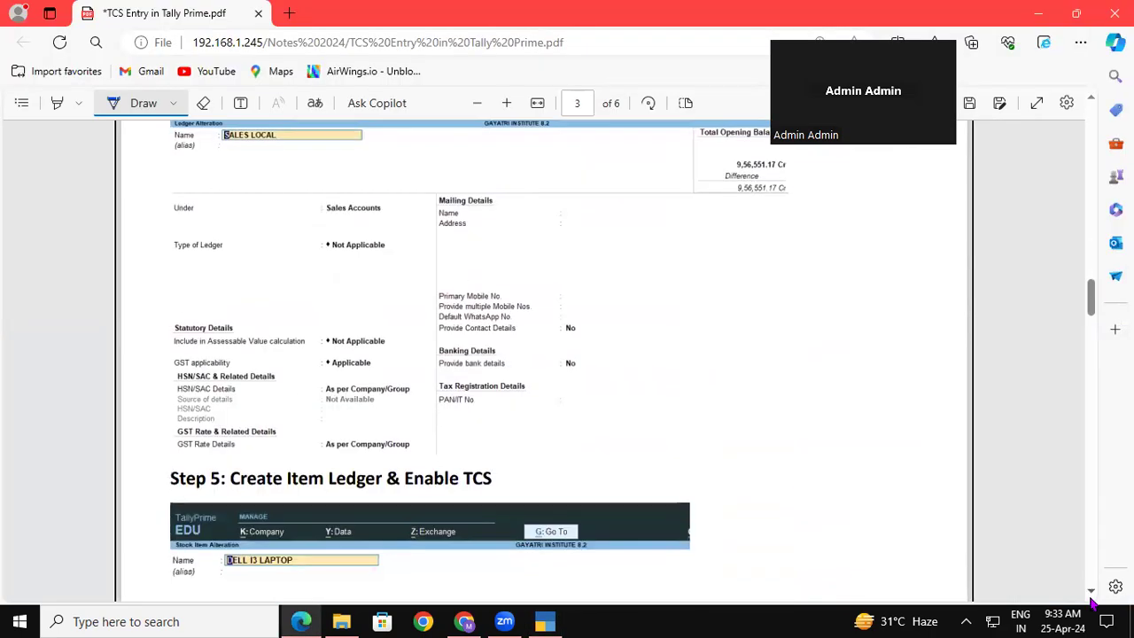
pyautogui.scroll(-6, 1093, 601)
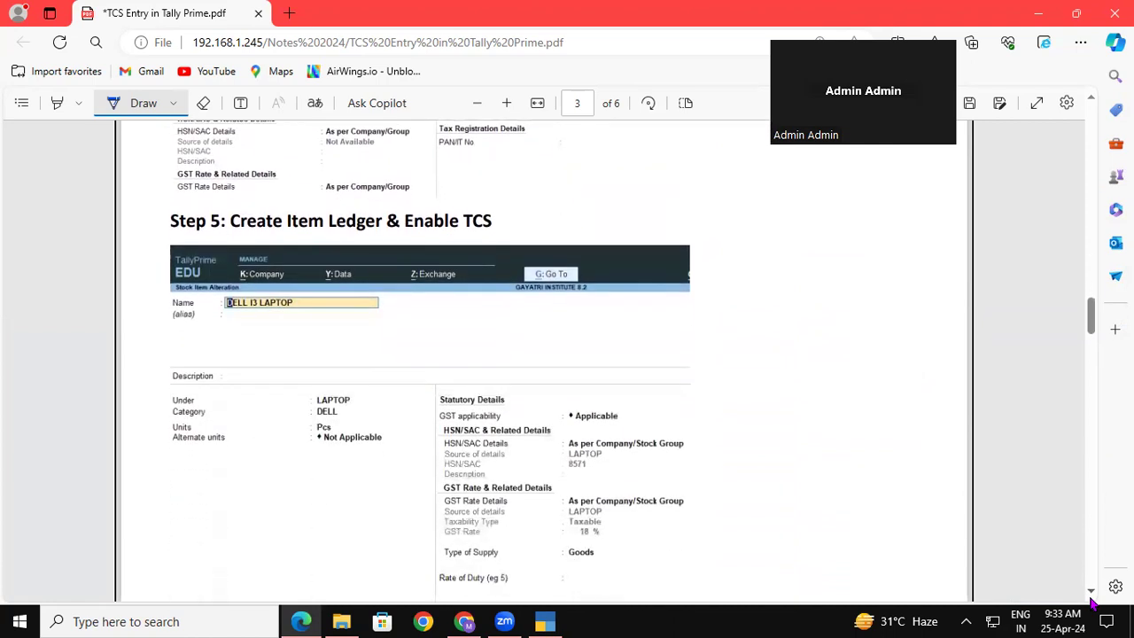
pyautogui.hotkey('alt', 'Tab')
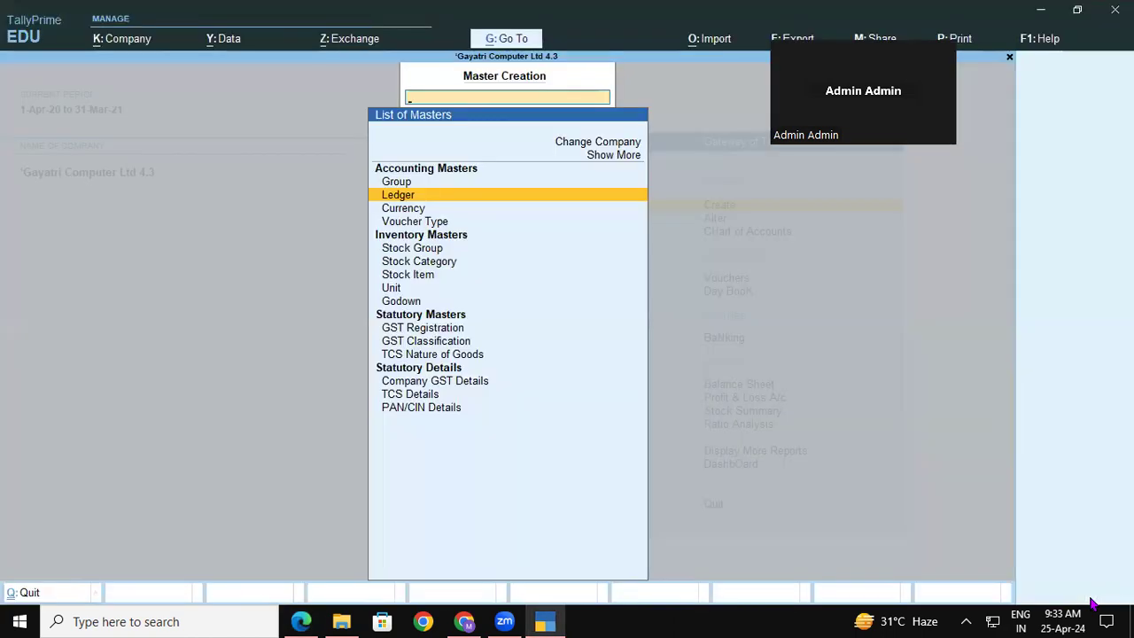
# Start a new stock item named 'Dell I3 Laptop'.
pyautogui.press('Down')
pyautogui.press('Down')
pyautogui.press('Down')
pyautogui.press('Down')
pyautogui.press('Down')
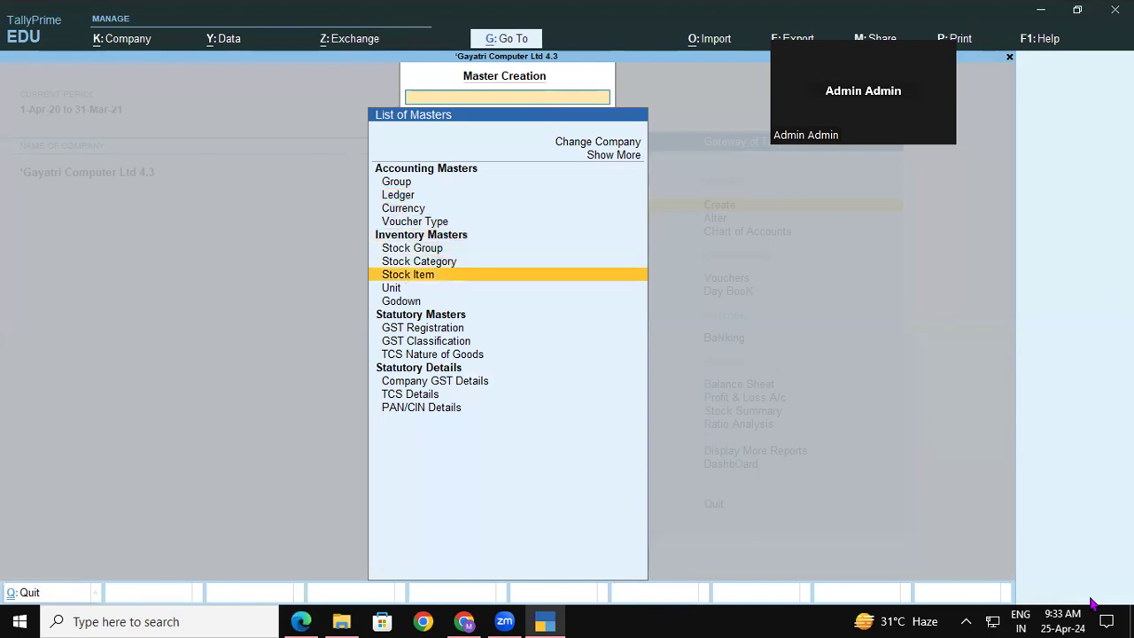
pyautogui.press('Return')
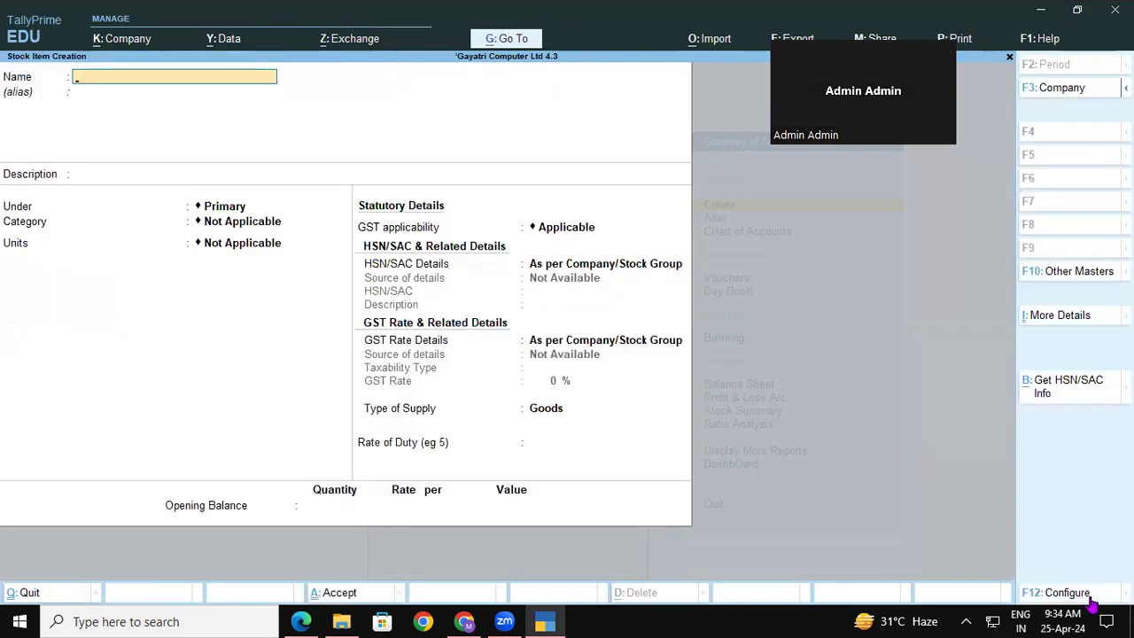
pyautogui.write('Dell I3 Laptop')
pyautogui.press('Return')
pyautogui.press('Return')
pyautogui.press('Return')
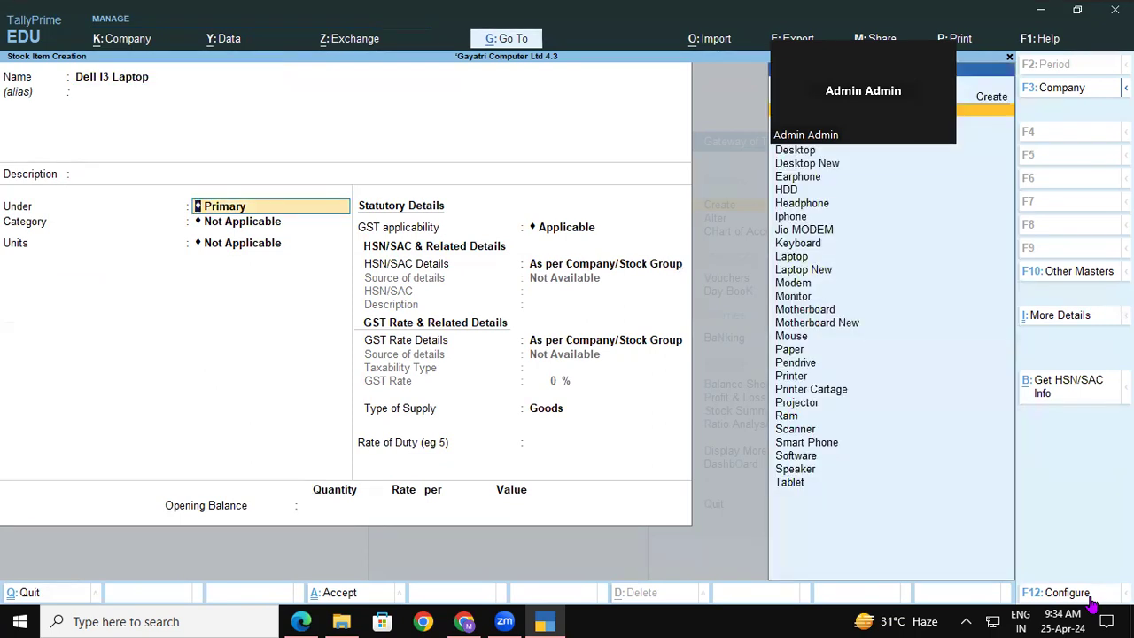
# Put it under Laptop New with category Dell and units Pcs, and show more details.
pyautogui.write('La')
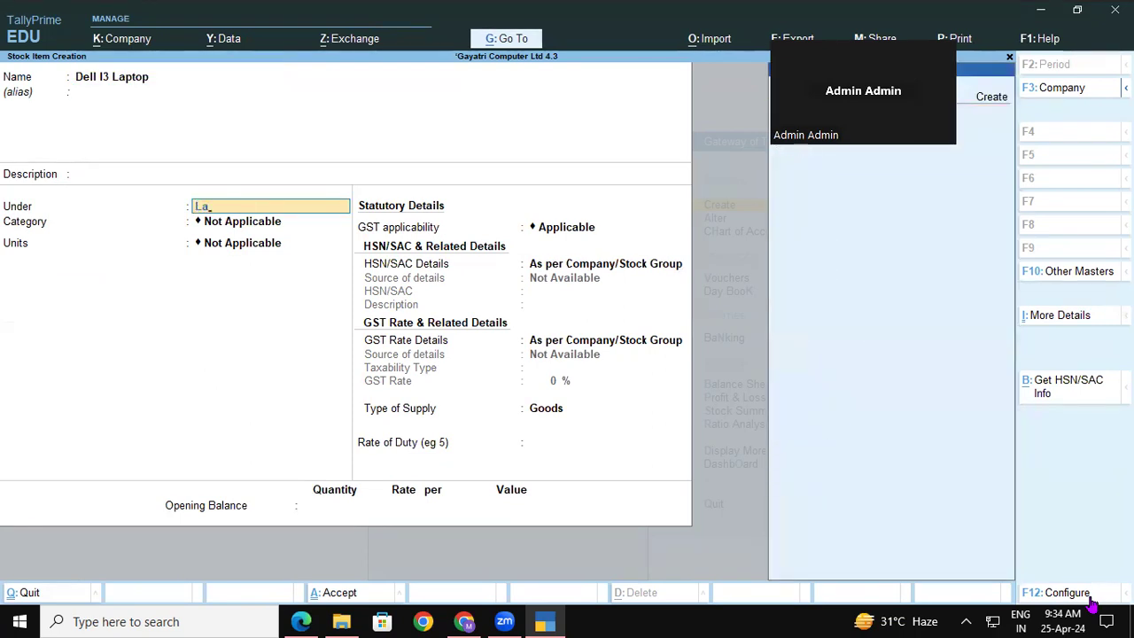
pyautogui.click(973, 95)
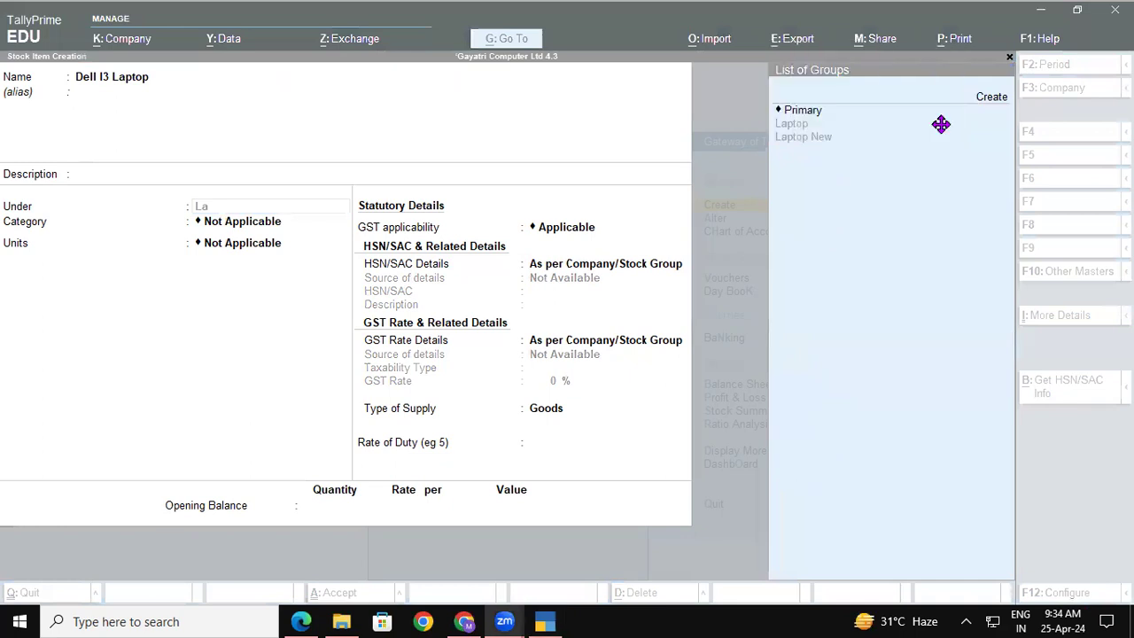
pyautogui.click(789, 132)
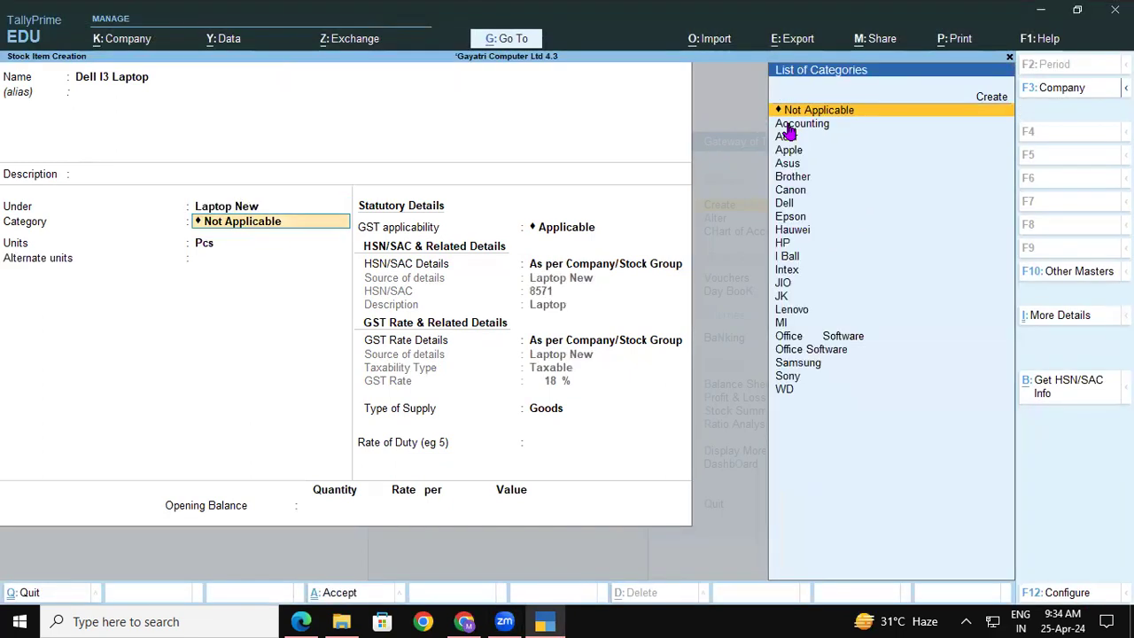
pyautogui.press('Down')
pyautogui.press('Down')
pyautogui.press('Down')
pyautogui.press('Down')
pyautogui.press('Down')
pyautogui.press('Down')
pyautogui.press('Down')
pyautogui.press('Down')
pyautogui.press('Down')
pyautogui.press('Down')
pyautogui.press('Down')
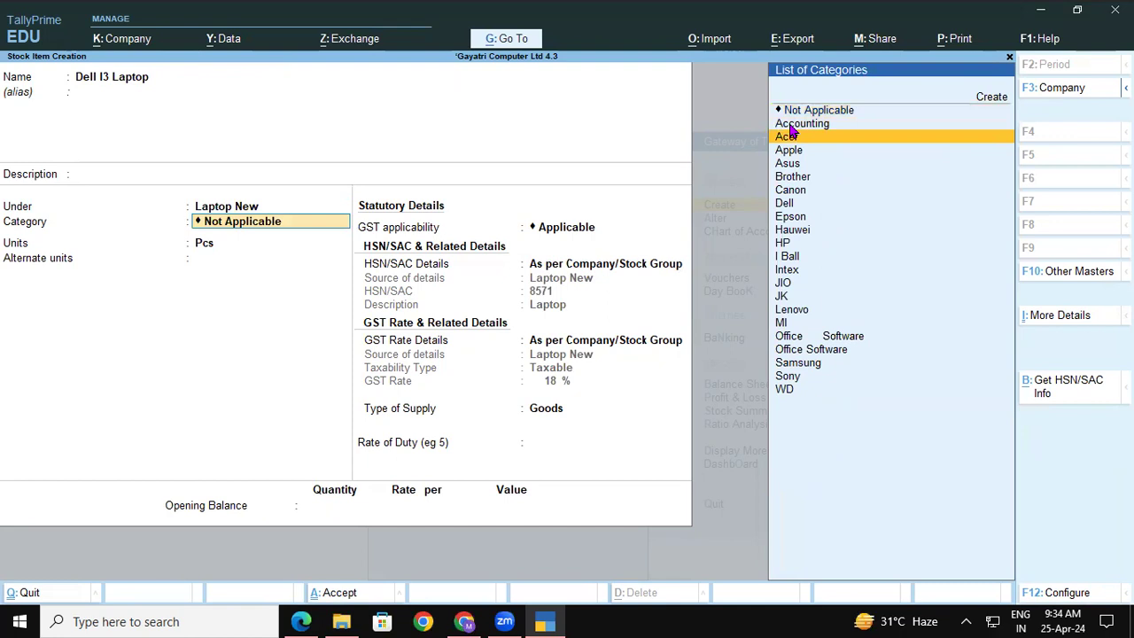
pyautogui.press('Up')
pyautogui.press('Up')
pyautogui.press('Up')
pyautogui.press('Up')
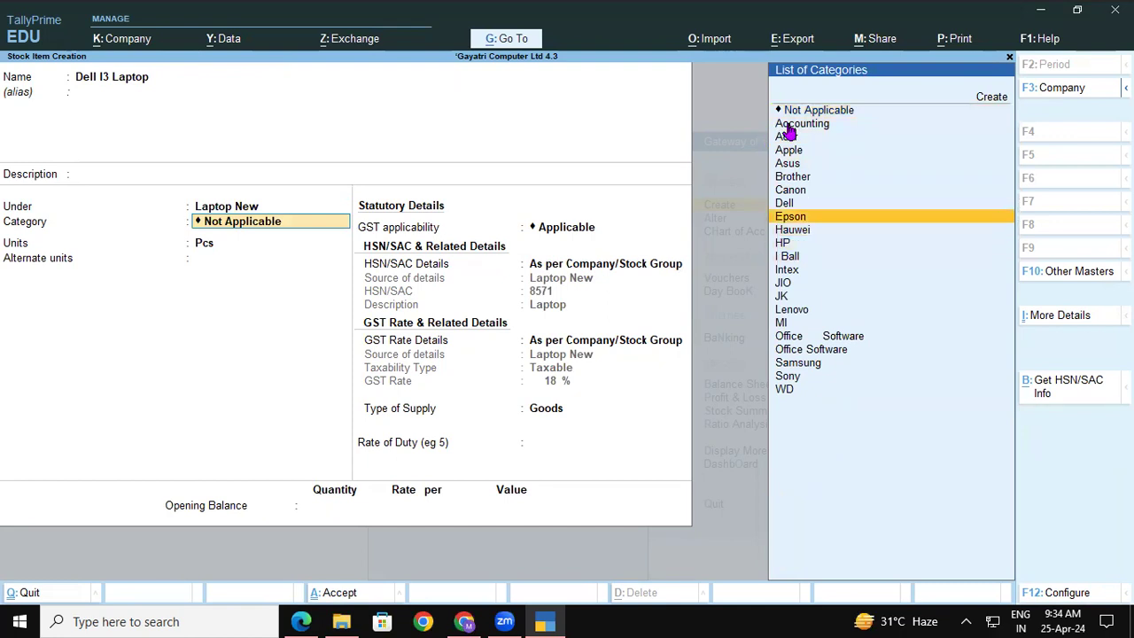
pyautogui.press('Return')
pyautogui.press('Return')
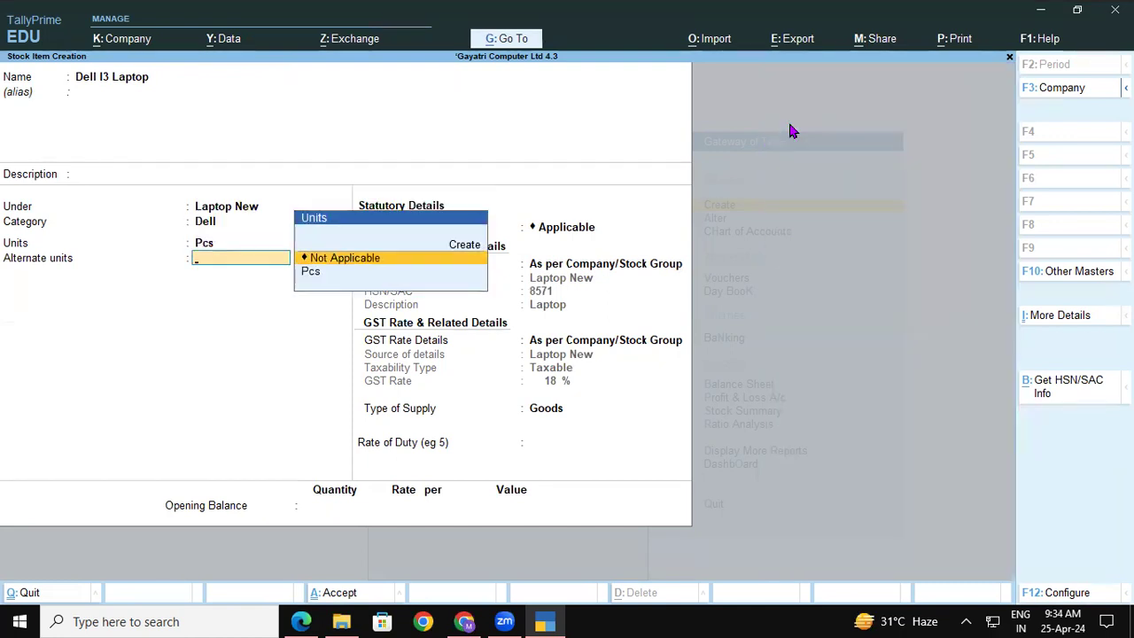
pyautogui.press('Return')
pyautogui.press('Return')
pyautogui.press('Return')
pyautogui.press('Return')
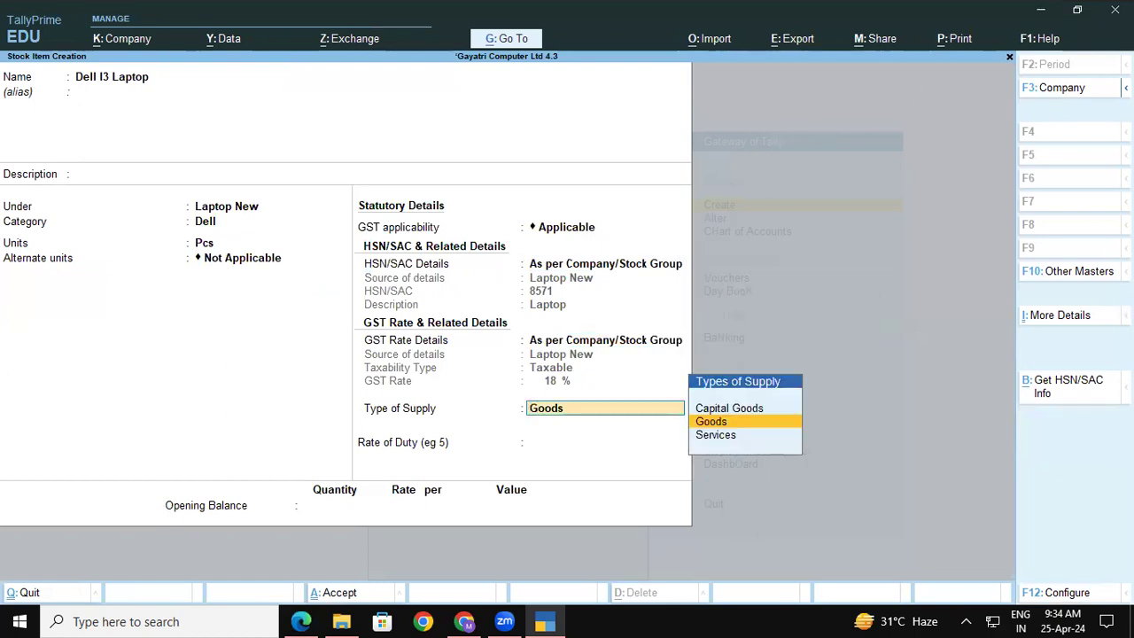
pyautogui.click(1059, 322)
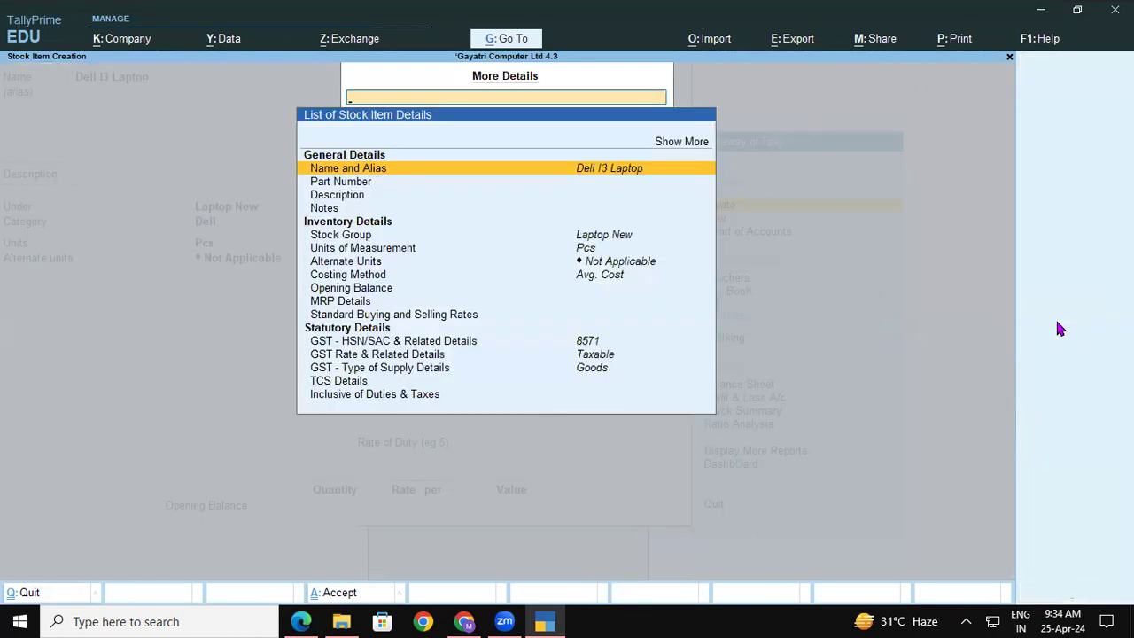
# Set the item's TCS to Applicable with nature of goods TCS on Goods.
pyautogui.click(356, 385)
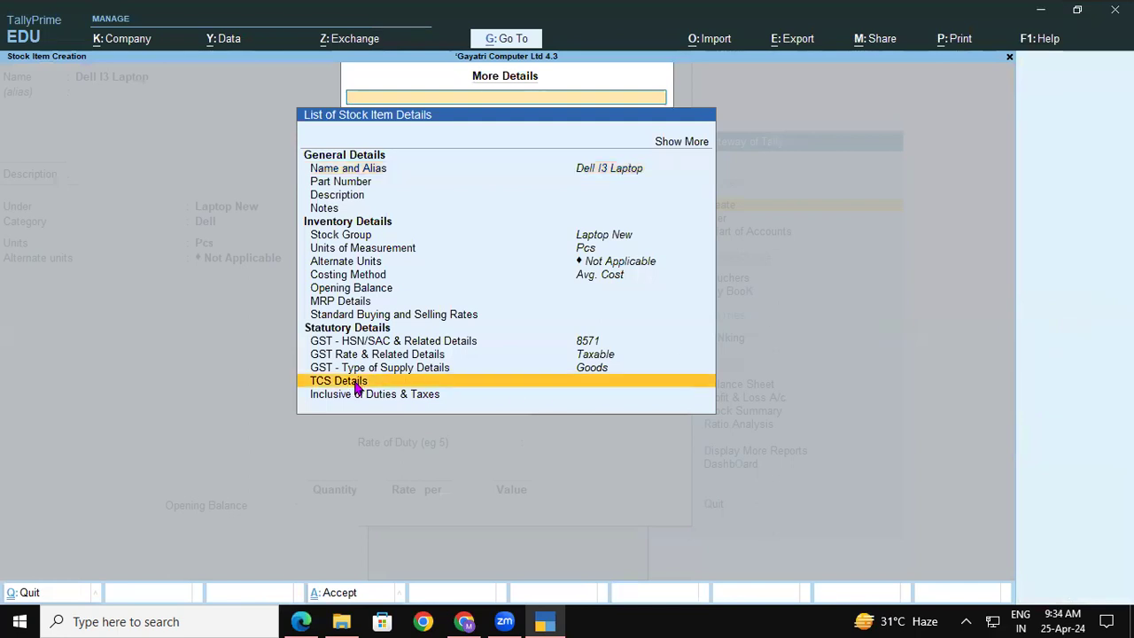
pyautogui.click(354, 383)
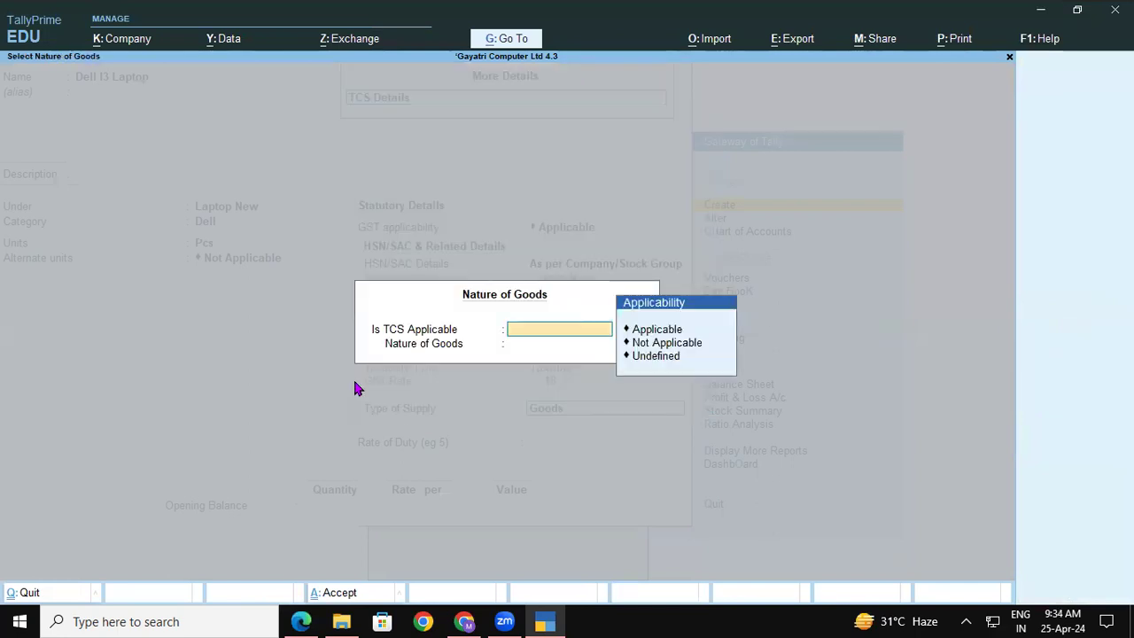
pyautogui.press('Down')
pyautogui.press('Down')
pyautogui.press('Up')
pyautogui.press('Return')
pyautogui.press('Down')
pyautogui.press('Return')
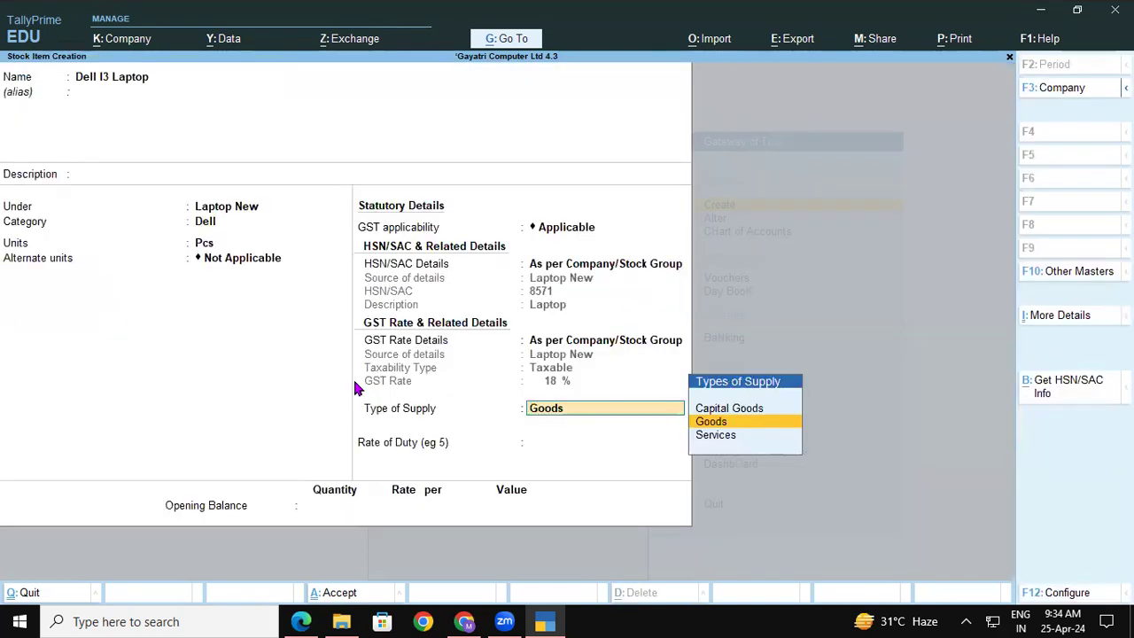
# Keep Goods as the supply type and save the Dell I3 Laptop stock item.
pyautogui.press('Return')
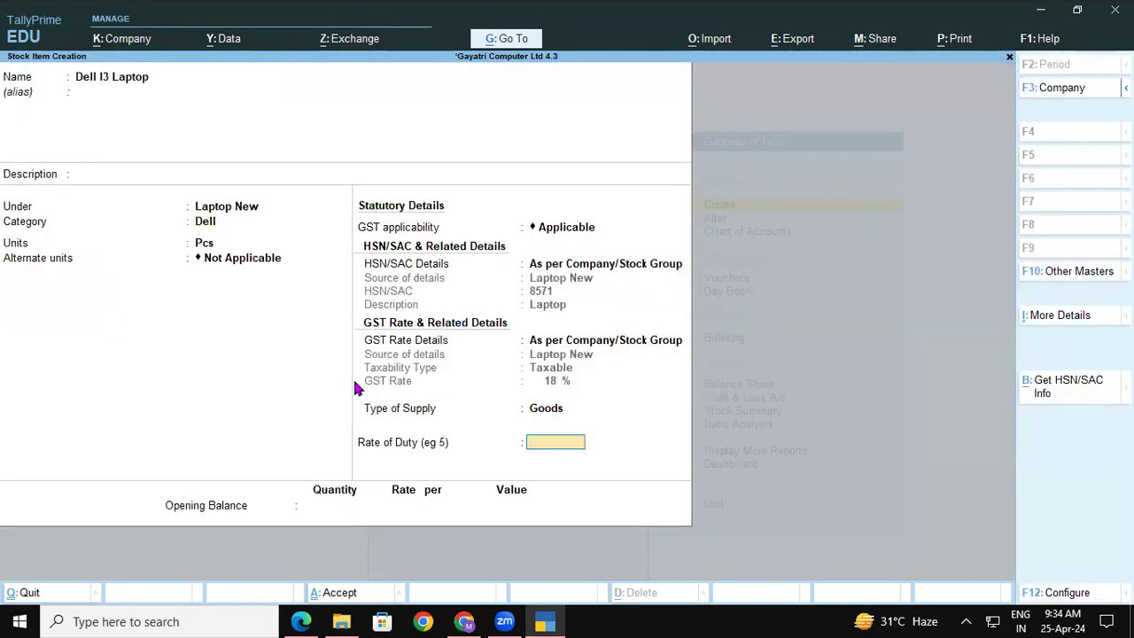
pyautogui.hotkey('ctrl', 'a')
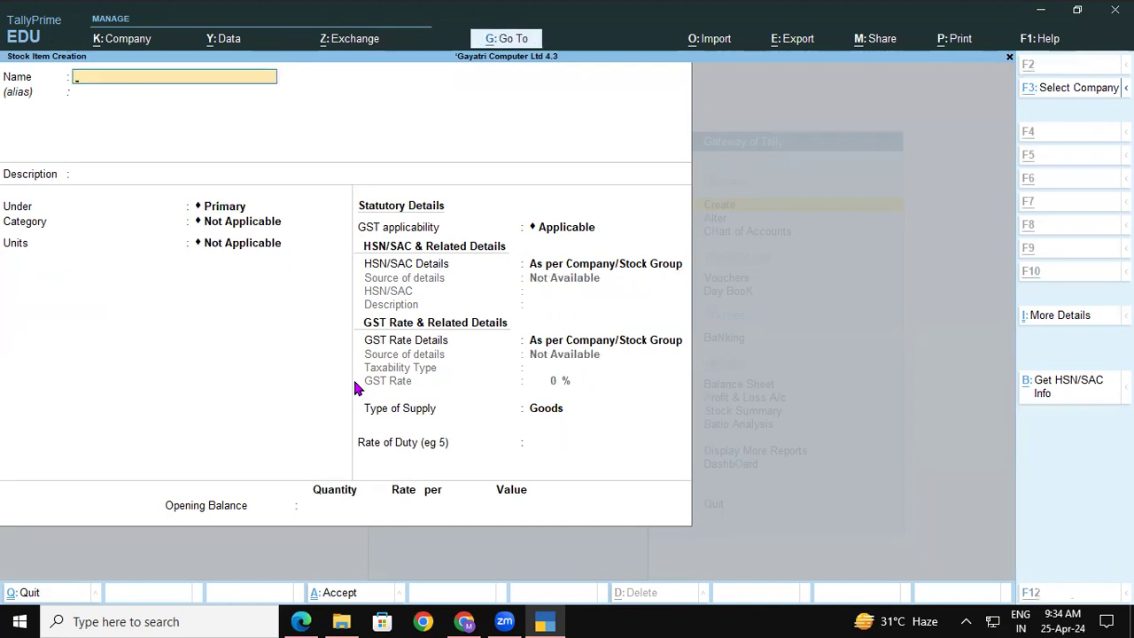
pyautogui.hotkey('alt', 'Tab')
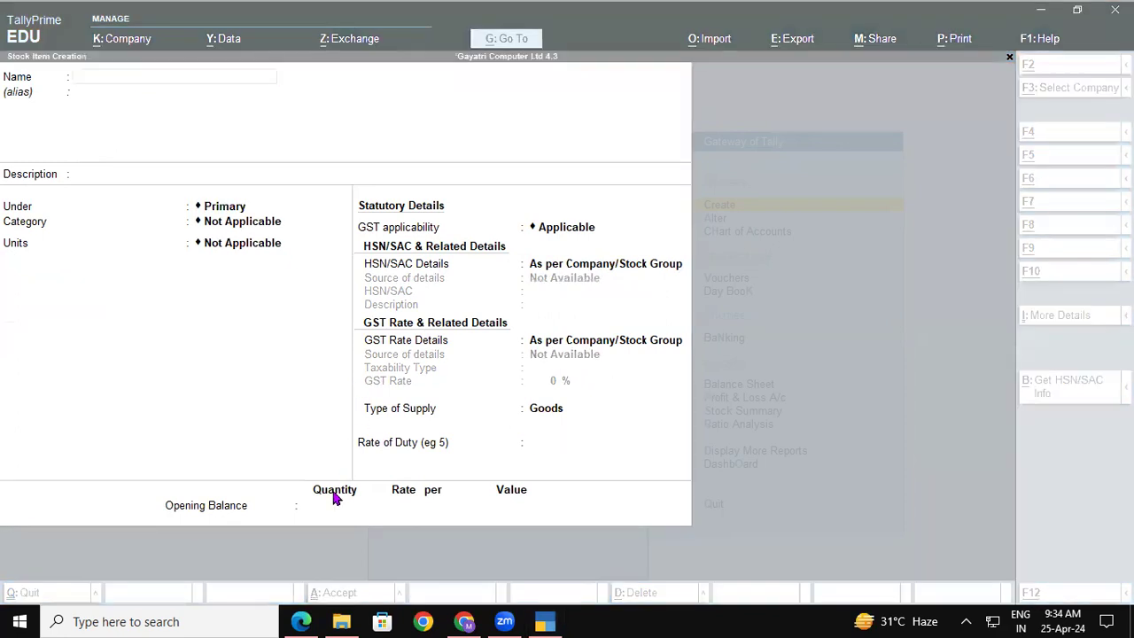
pyautogui.click(302, 621)
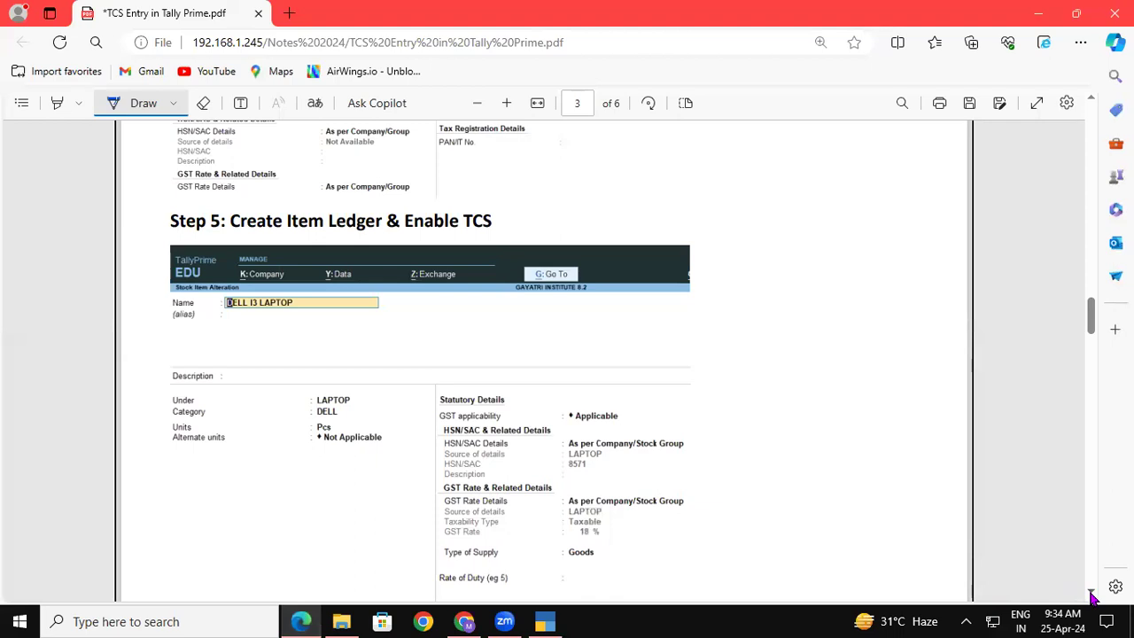
# Scroll the notes to Step 6, Creating CGST Ledger, with TCS Applicable and TCS on Goods.
pyautogui.scroll(-8, 1090, 593)
pyautogui.scroll(-3, 1090, 593)
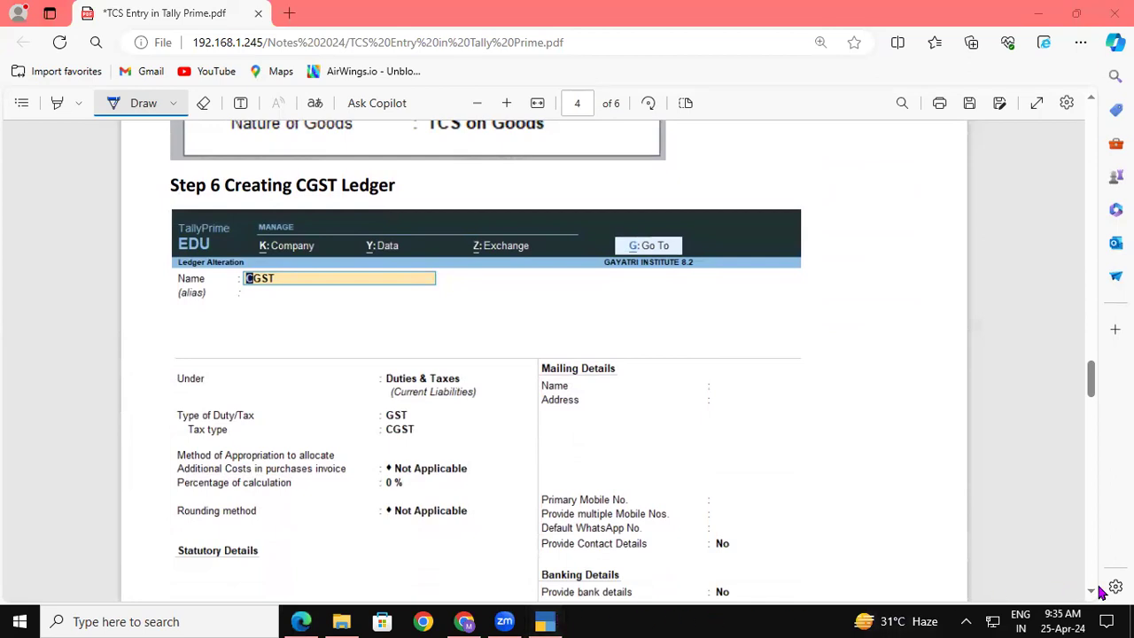
pyautogui.scroll(-2, 1098, 589)
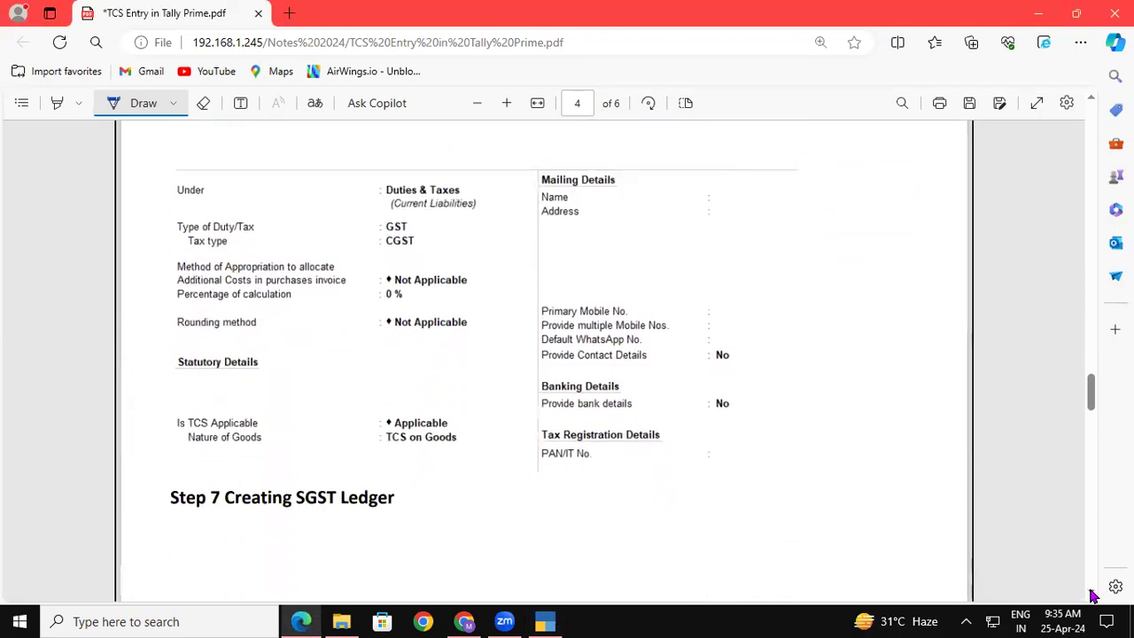
pyautogui.click(543, 621)
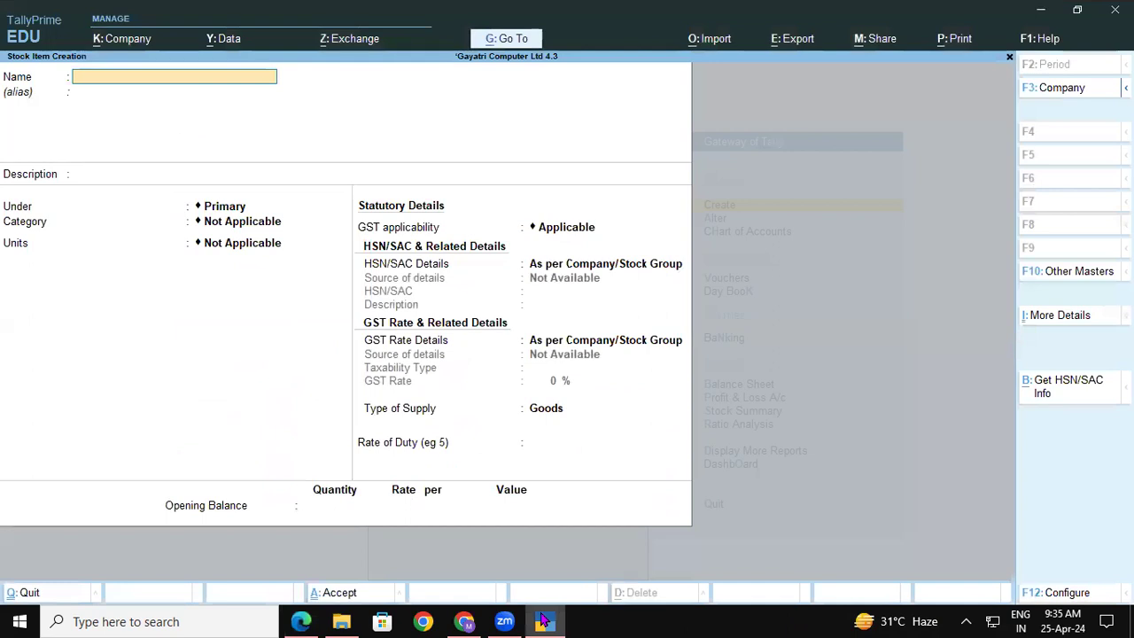
# Discard the blank stock item and open the Central Tax ledger for alteration.
pyautogui.press('Escape')
pyautogui.press('y')
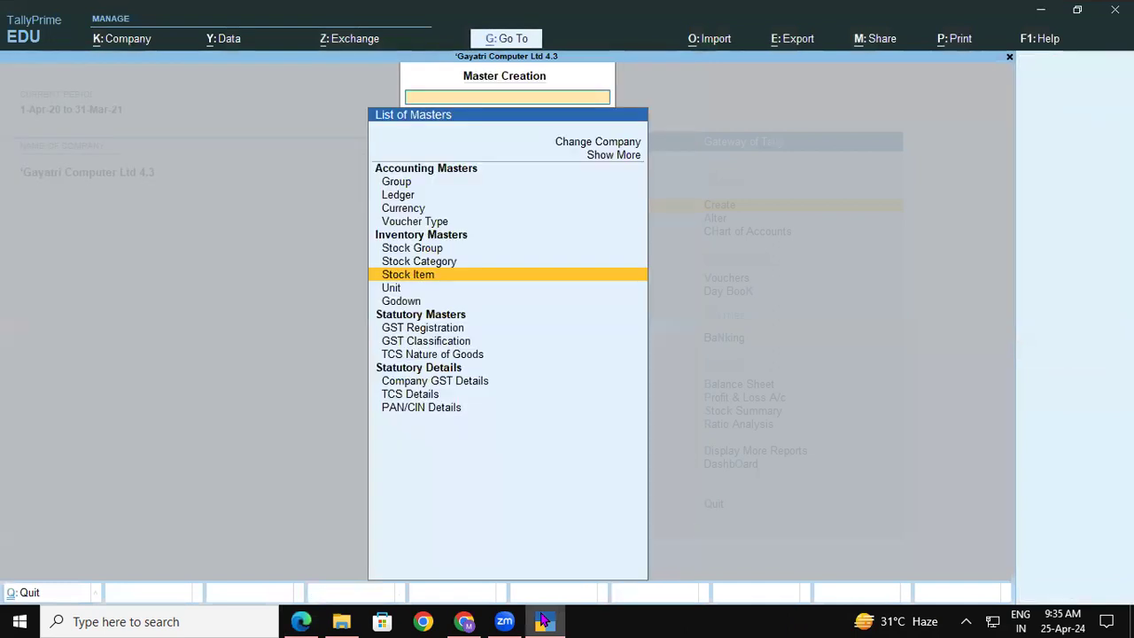
pyautogui.press('Escape')
pyautogui.press('Down')
pyautogui.press('Return')
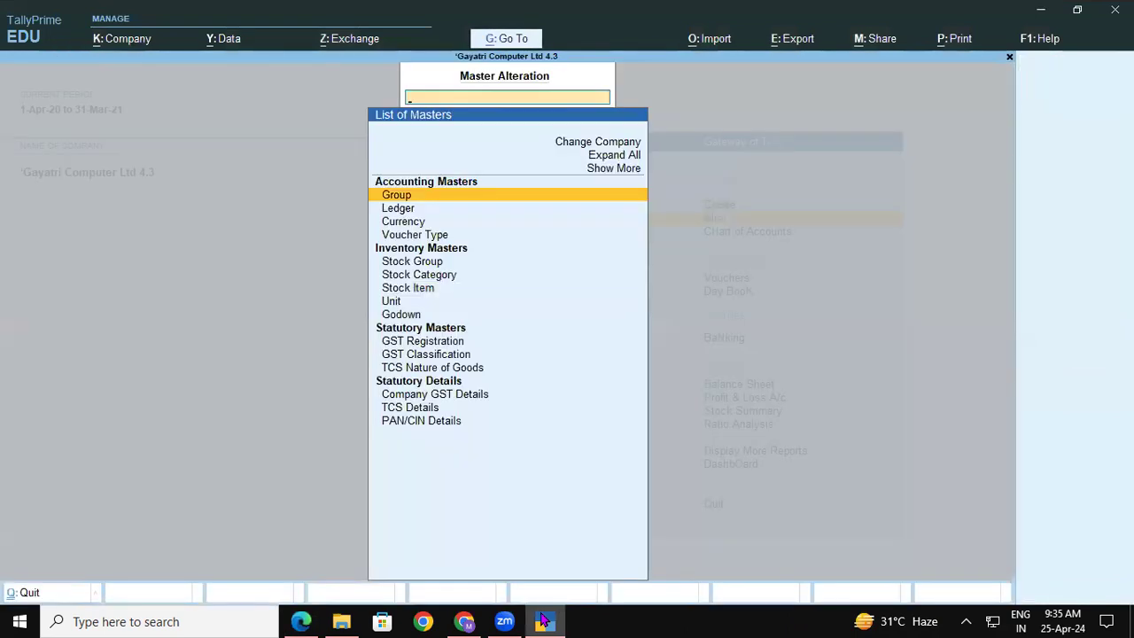
pyautogui.press('Down')
pyautogui.press('Return')
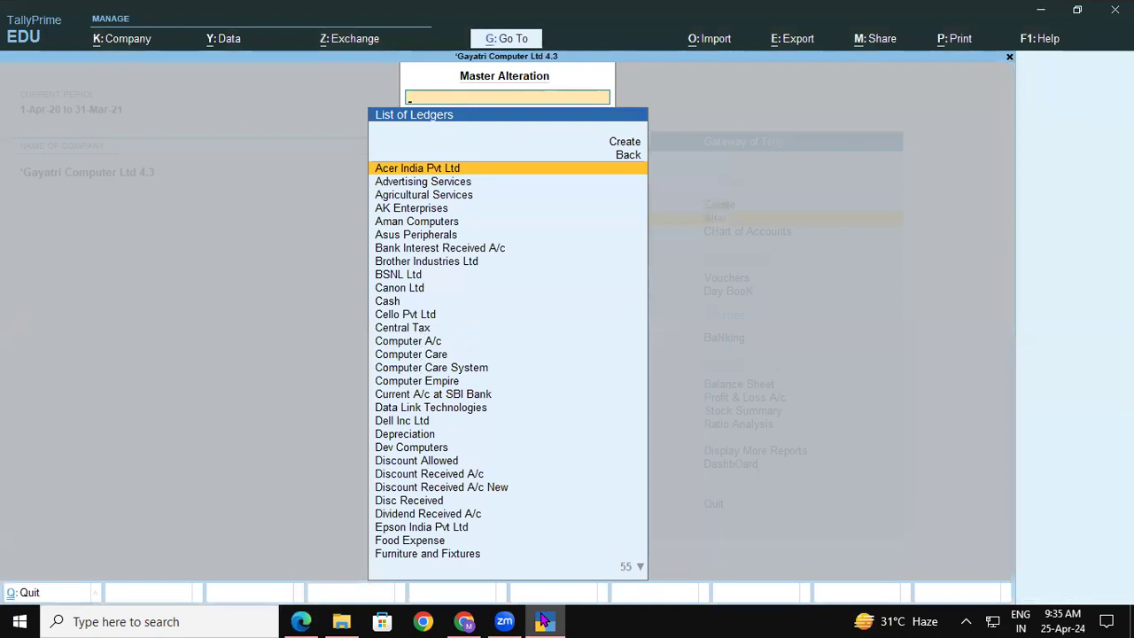
pyautogui.write('c')
pyautogui.press('Return')
pyautogui.press('Down')
pyautogui.press('Down')
pyautogui.press('Down')
pyautogui.press('Down')
pyautogui.press('Return')
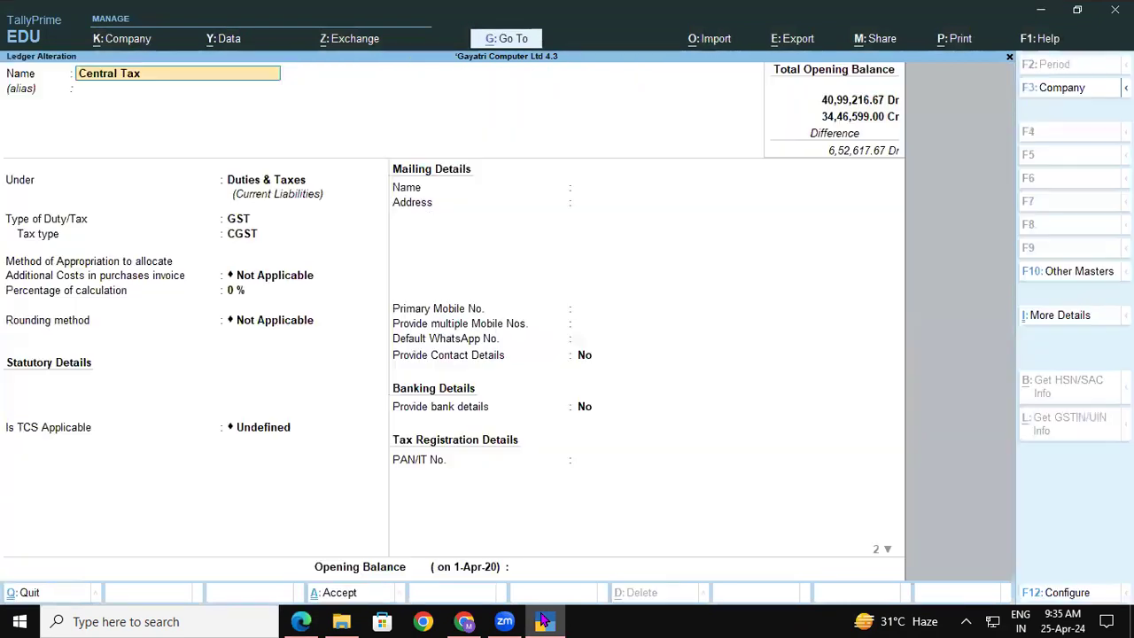
# Set Is TCS Applicable to Applicable with nature TCS on Goods and save Central Tax.
pyautogui.press('Return')
pyautogui.press('Return')
pyautogui.press('Return')
pyautogui.press('Return')
pyautogui.press('Return')
pyautogui.press('Return')
pyautogui.press('Return')
pyautogui.press('Return')
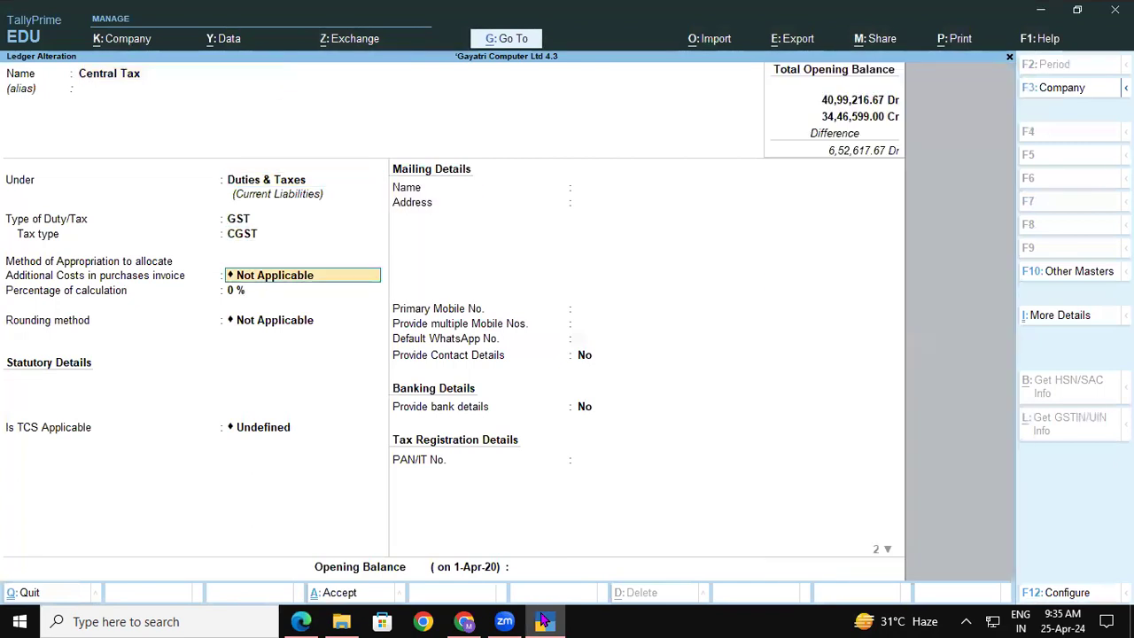
pyautogui.press('Up')
pyautogui.press('Up')
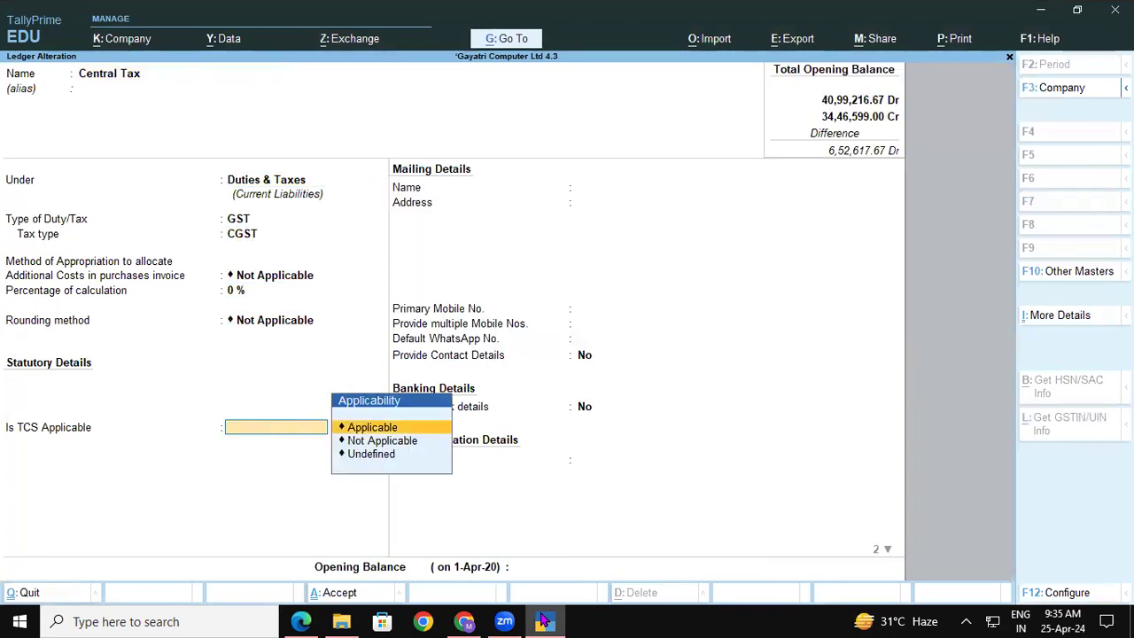
pyautogui.press('Return')
pyautogui.press('Down')
pyautogui.press('Return')
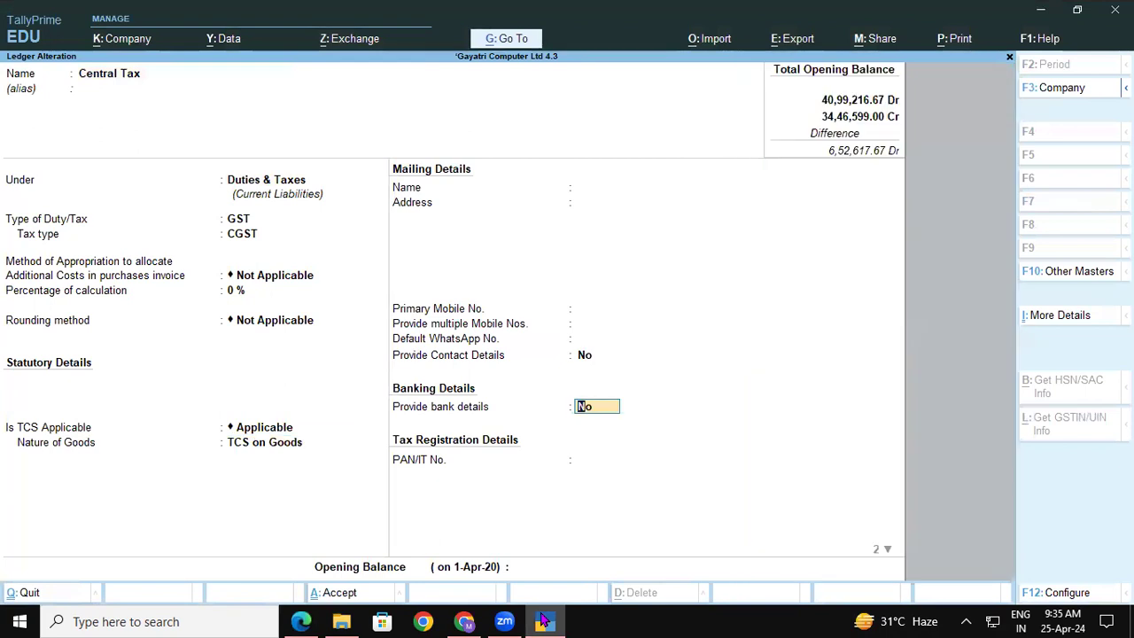
pyautogui.hotkey('ctrl', 'a')
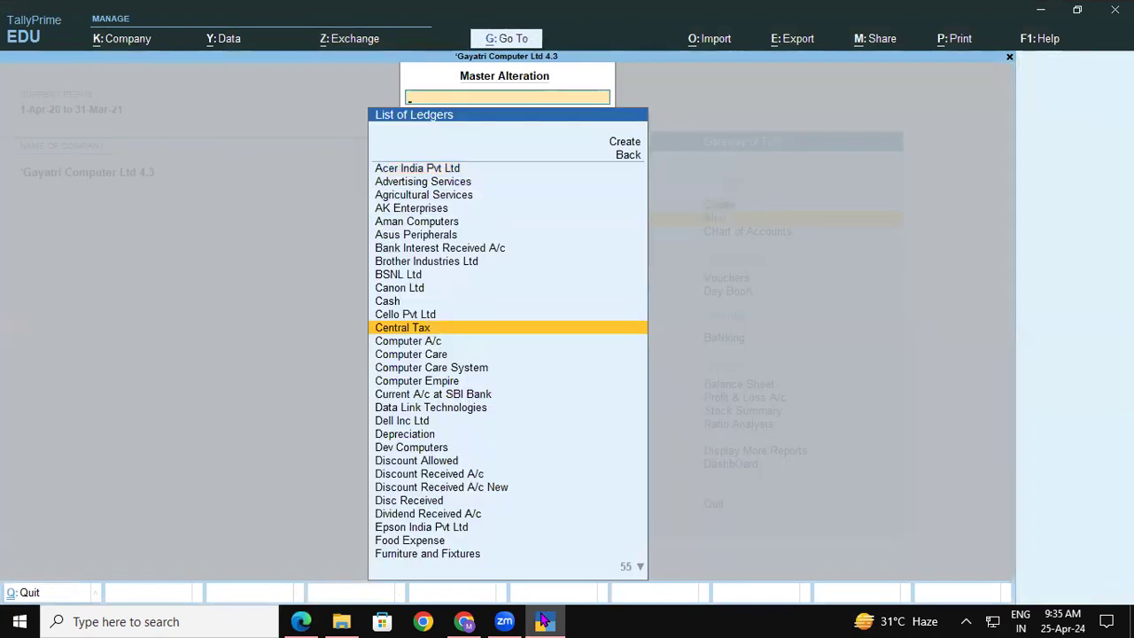
# Alter the State Tax ledger to TCS Applicable with nature TCS on Goods and save it.
pyautogui.write('st')
pyautogui.press('Down')
pyautogui.press('Down')
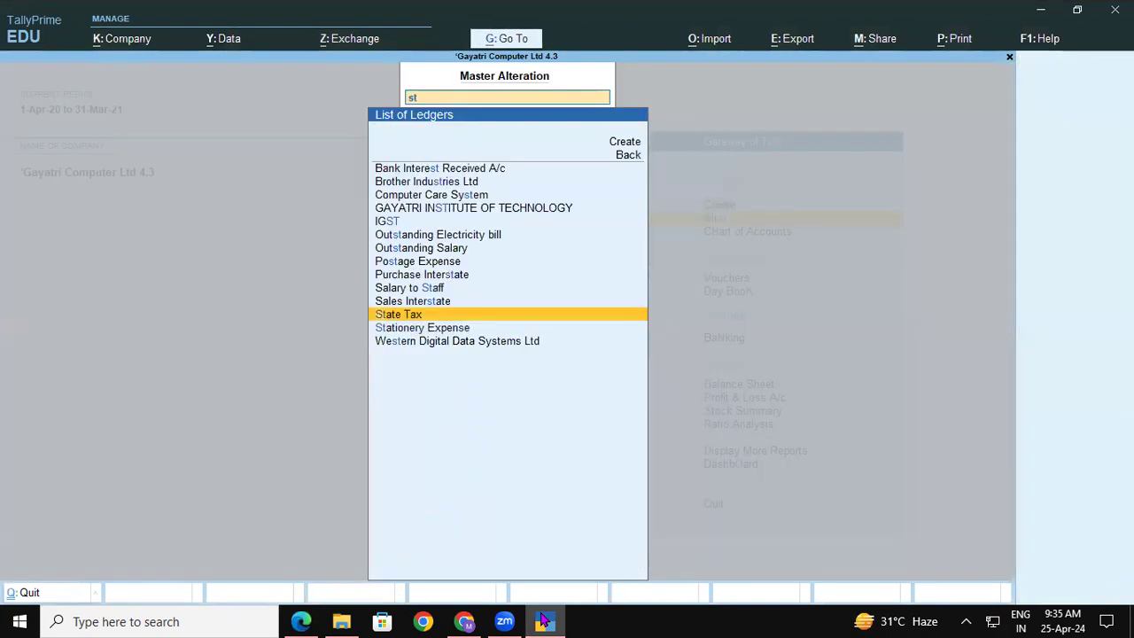
pyautogui.press('Up')
pyautogui.press('Return')
pyautogui.press('Return')
pyautogui.press('Return')
pyautogui.press('Return')
pyautogui.press('Return')
pyautogui.press('Return')
pyautogui.press('Return')
pyautogui.press('Return')
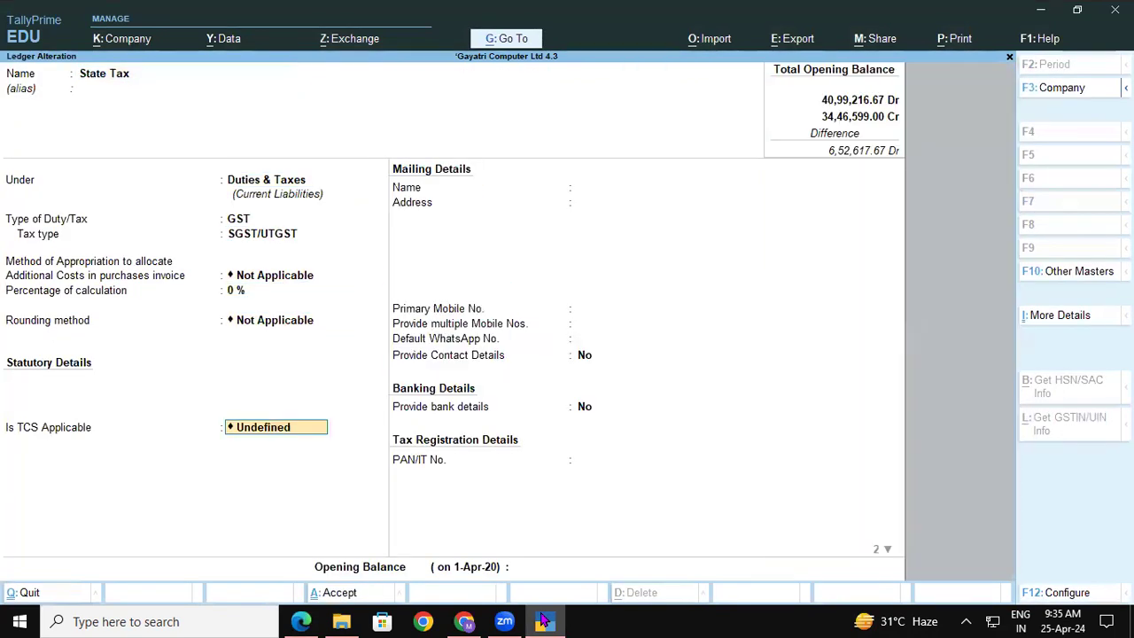
pyautogui.press('Return')
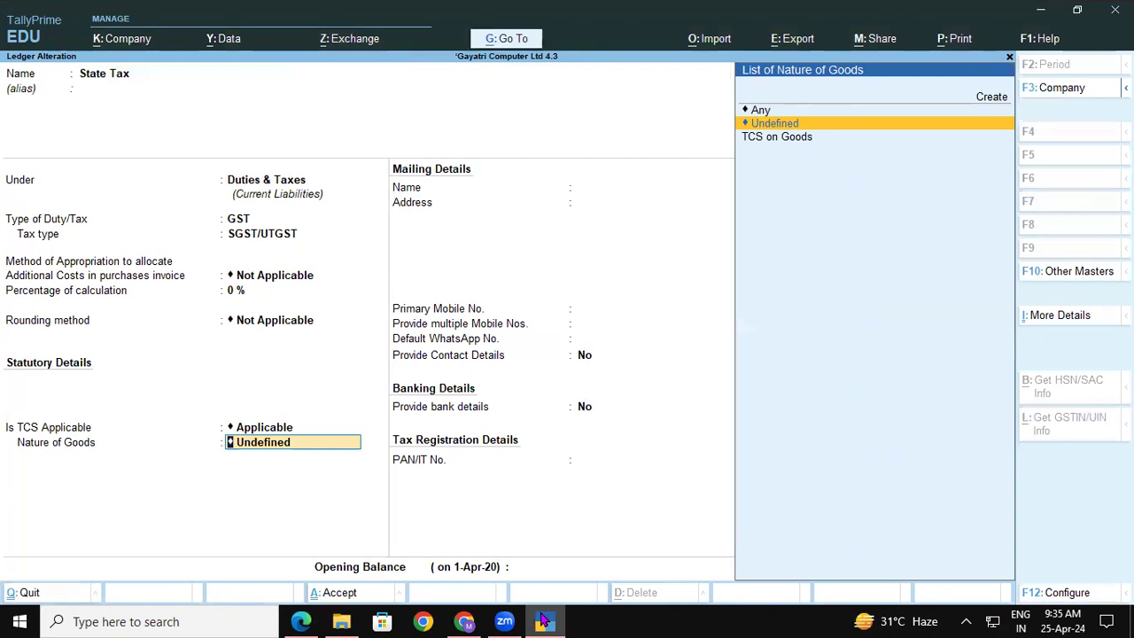
pyautogui.press('Down')
pyautogui.press('Return')
pyautogui.press('Return')
pyautogui.press('Return')
pyautogui.press('Return')
pyautogui.press('Return')
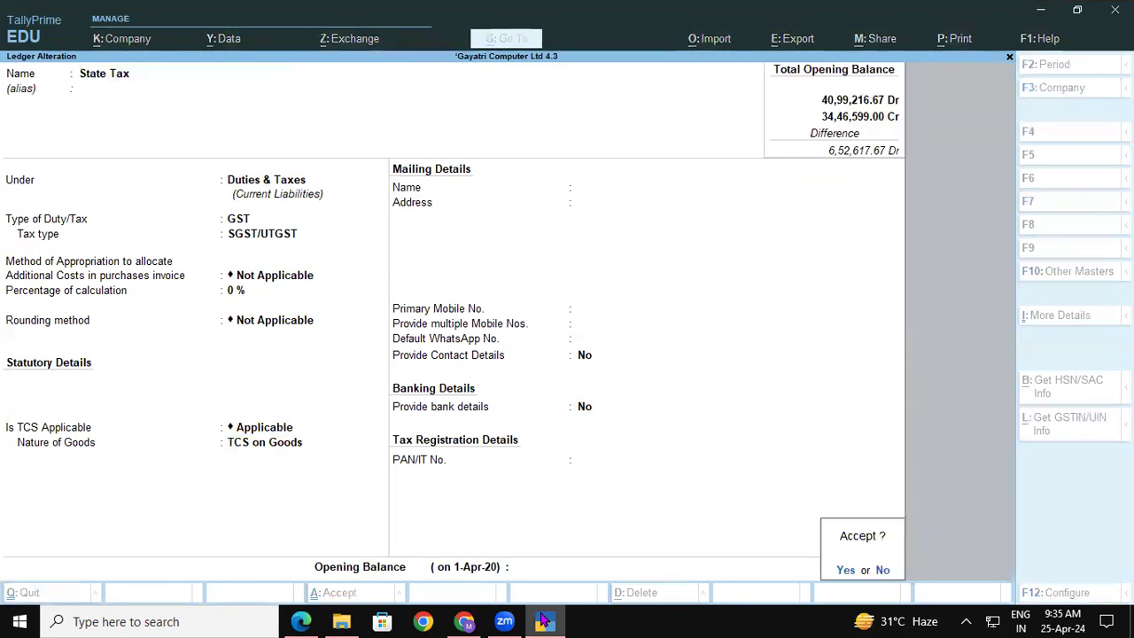
pyautogui.press('Return')
pyautogui.click(544, 620)
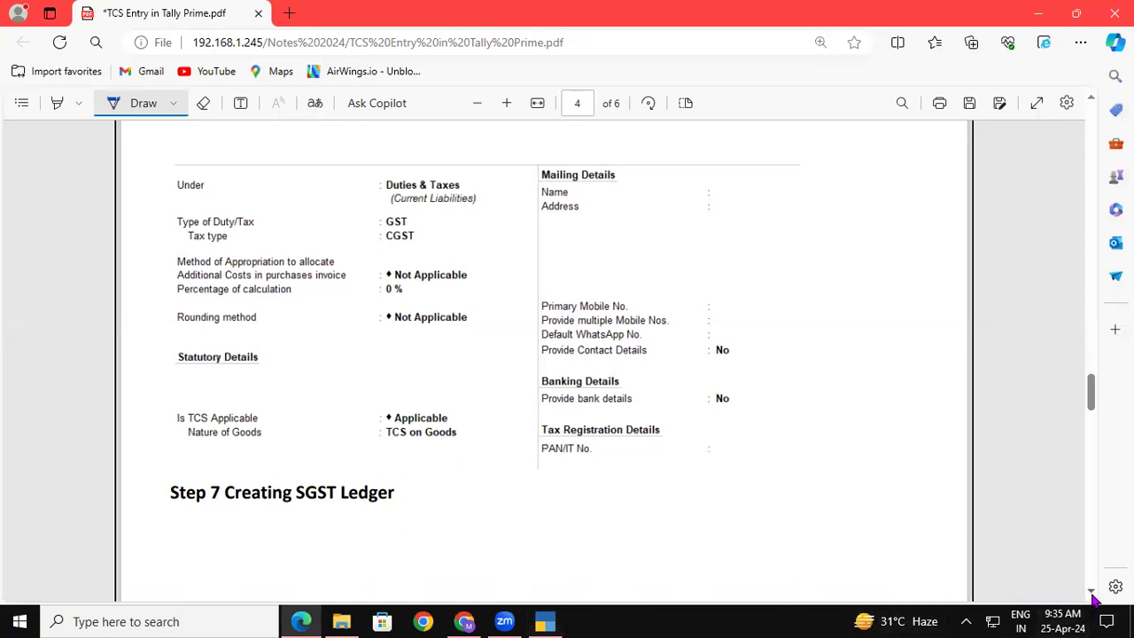
pyautogui.scroll(-10, 1092, 599)
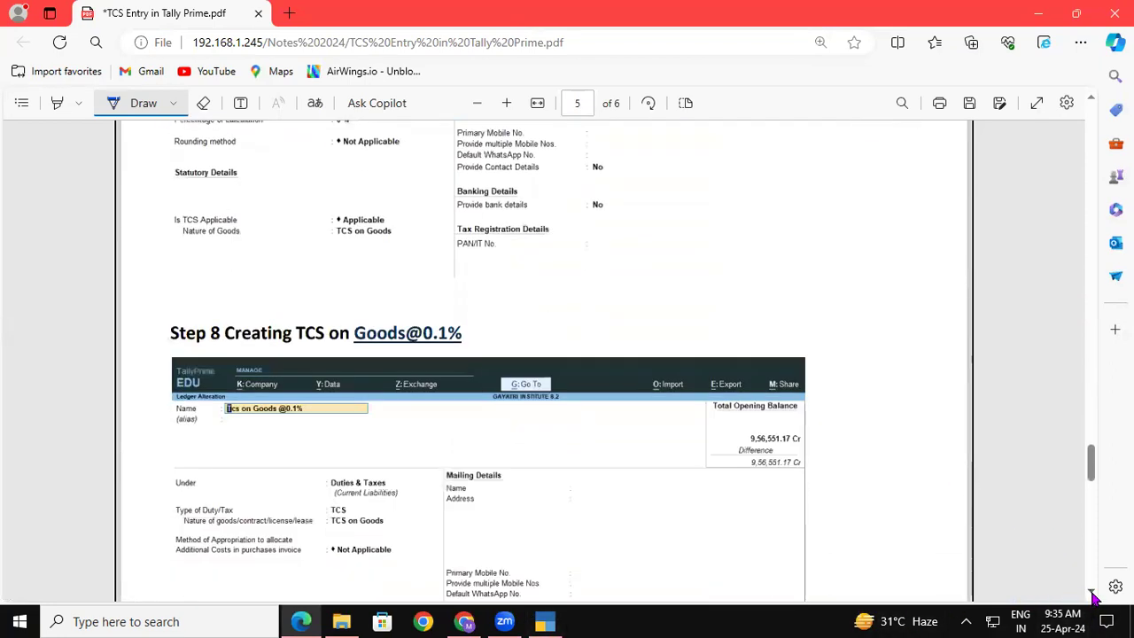
pyautogui.scroll(-3, 1094, 599)
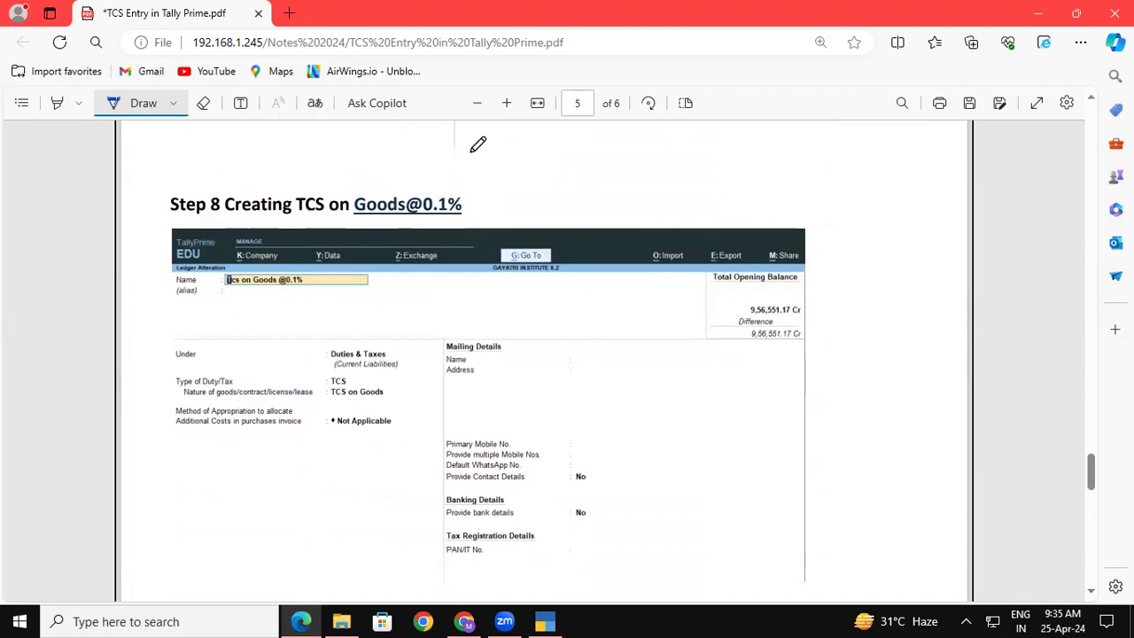
pyautogui.click(146, 102)
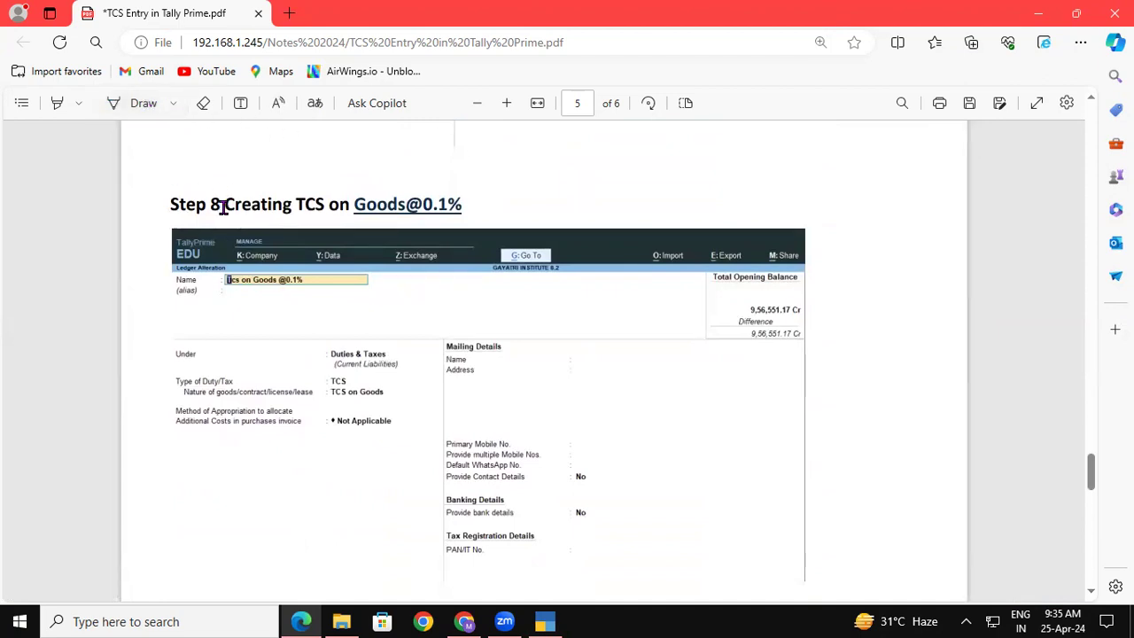
pyautogui.moveTo(222, 205); pyautogui.dragTo(461, 205)
pyautogui.hotkey('ctrl', 'c')
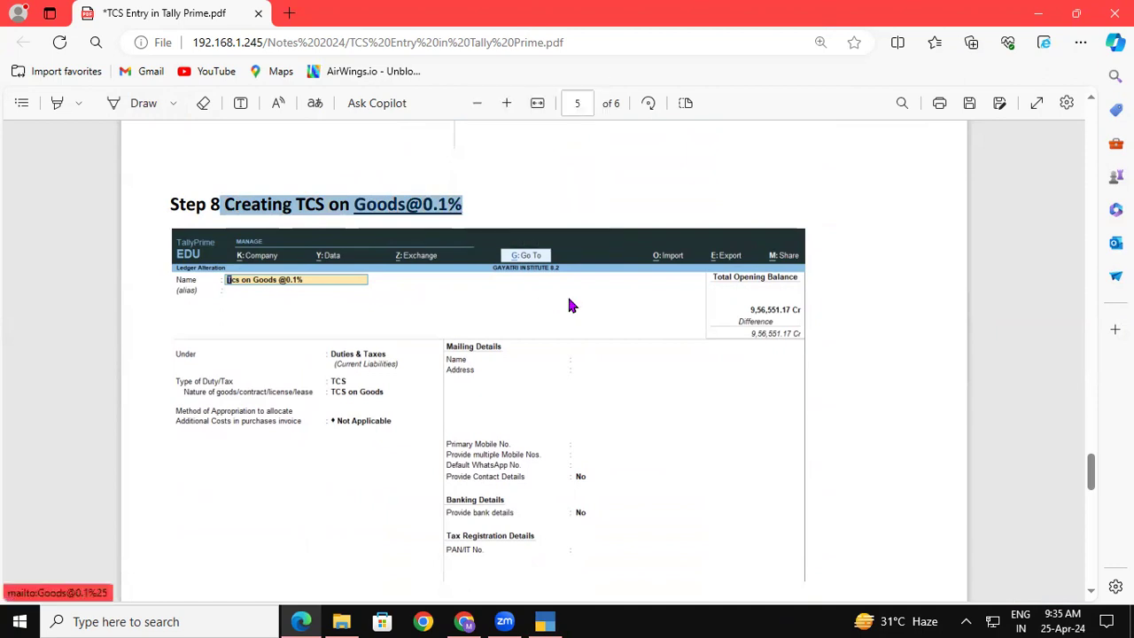
pyautogui.click(545, 620)
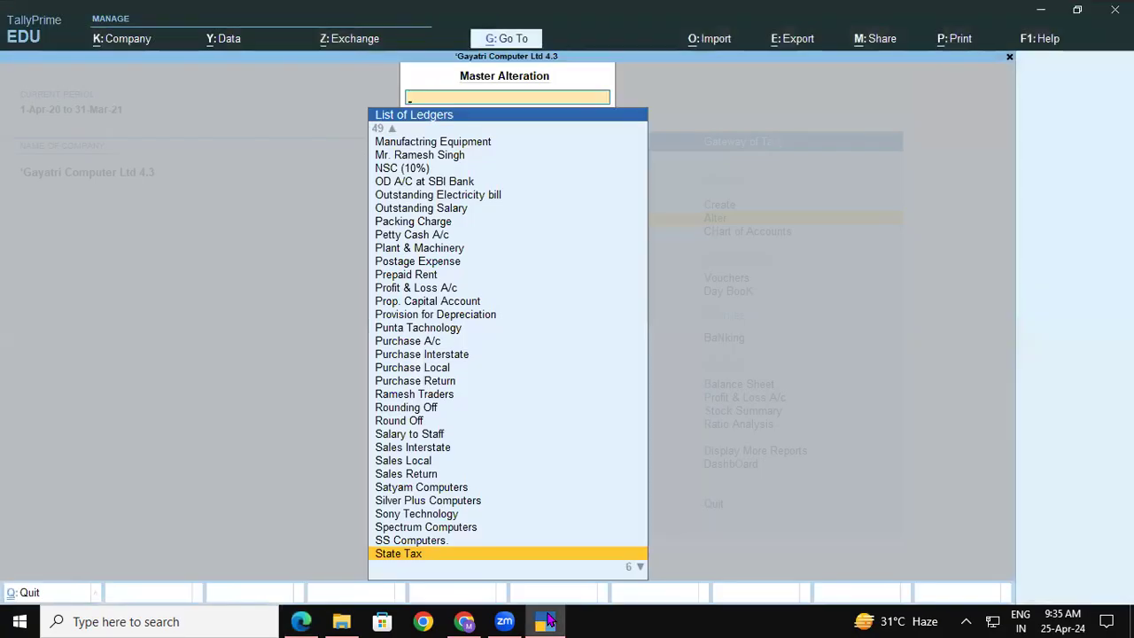
pyautogui.press('Escape')
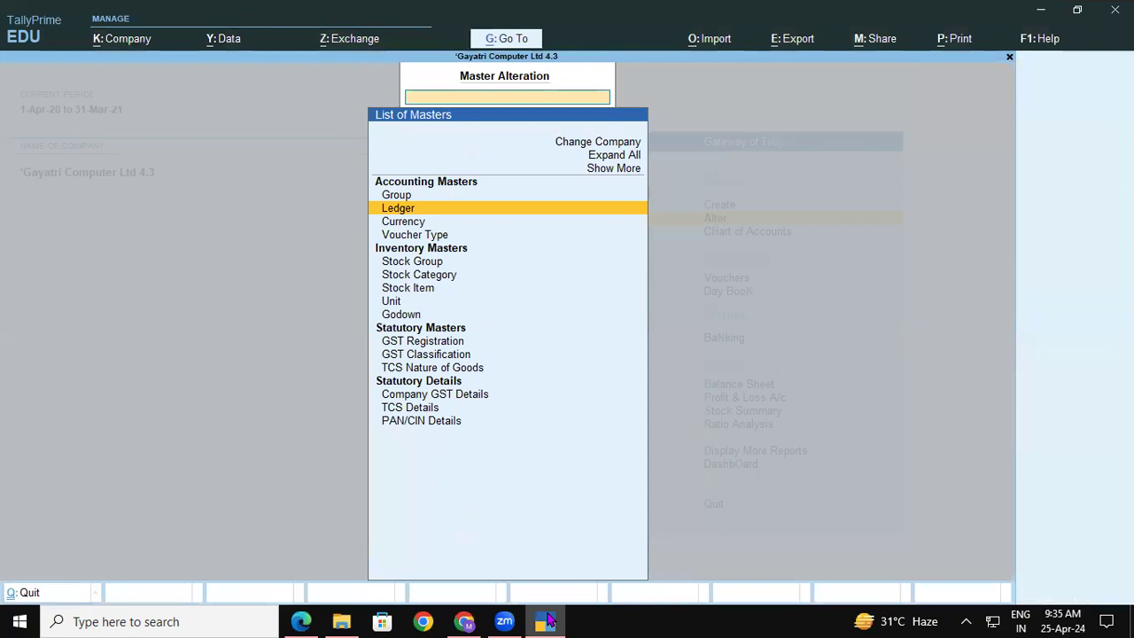
pyautogui.press('Return')
pyautogui.press('Up')
pyautogui.press('Up')
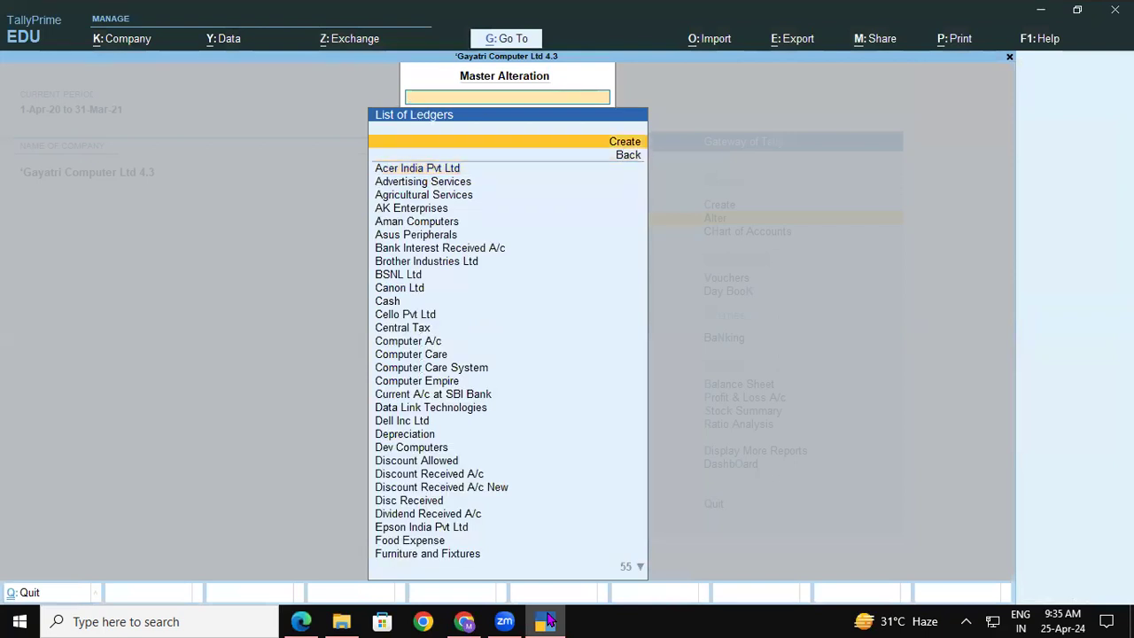
pyautogui.press('Return')
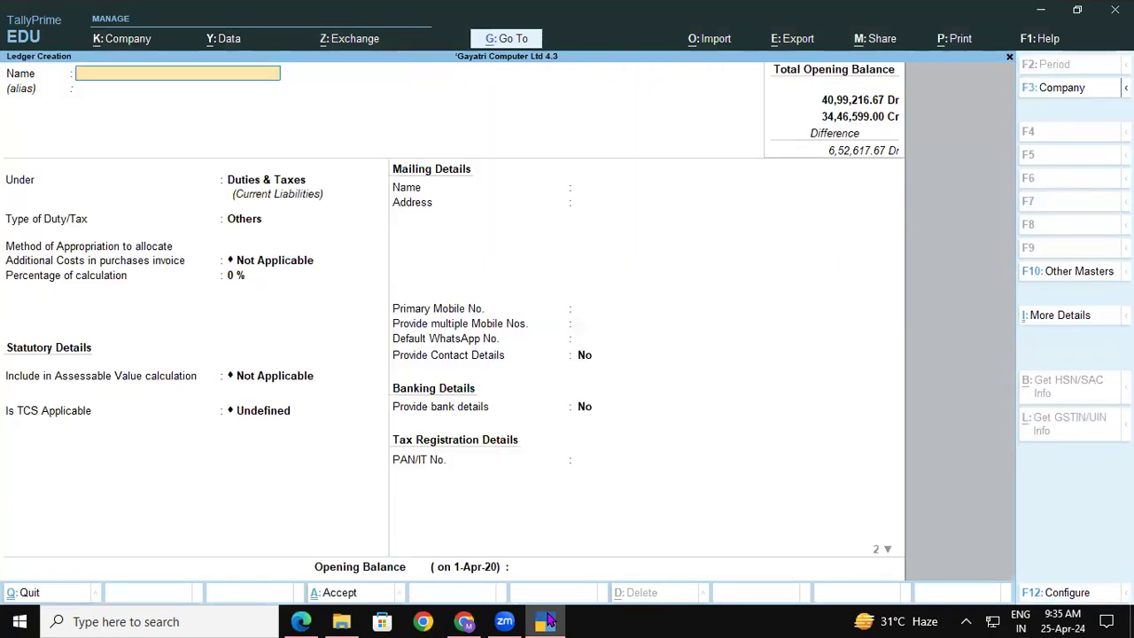
pyautogui.hotkey('ctrl', 'v')
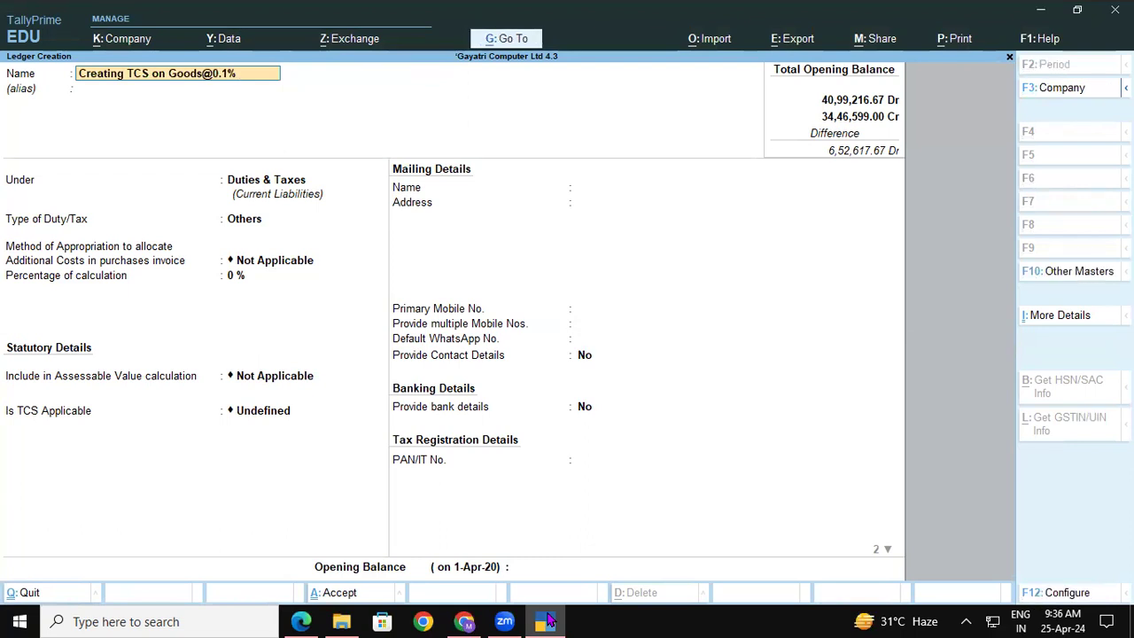
pyautogui.press('BackSpace')
pyautogui.press('BackSpace')
pyautogui.press('BackSpace')
pyautogui.press('BackSpace')
pyautogui.press('BackSpace')
pyautogui.press('BackSpace')
pyautogui.press('BackSpace')
pyautogui.press('BackSpace')
pyautogui.press('BackSpace')
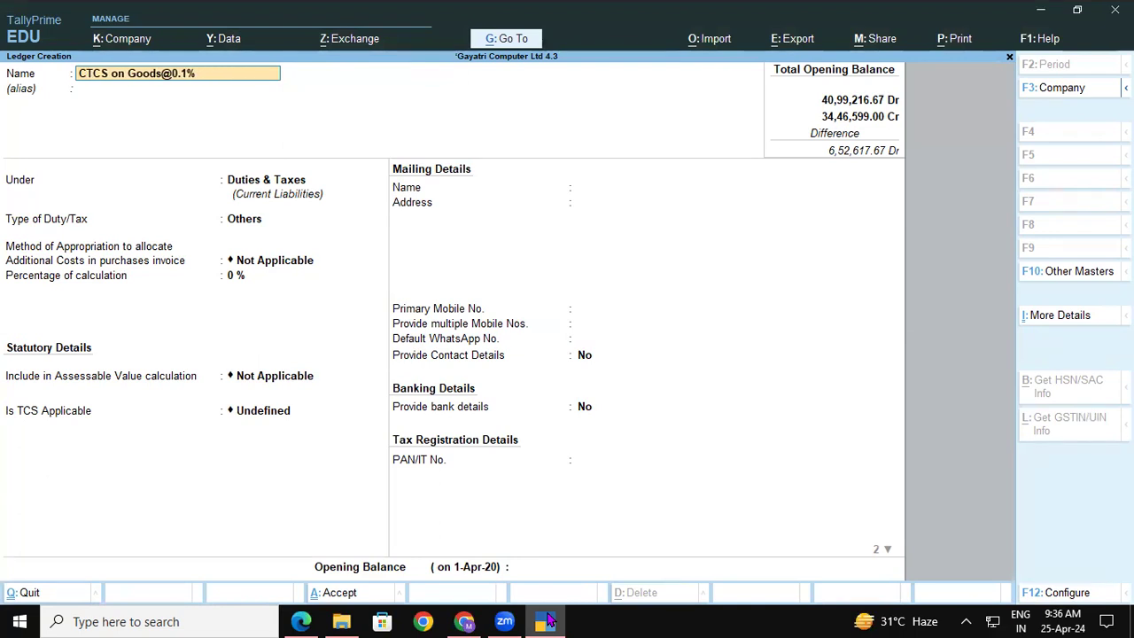
pyautogui.press('Return')
pyautogui.press('Return')
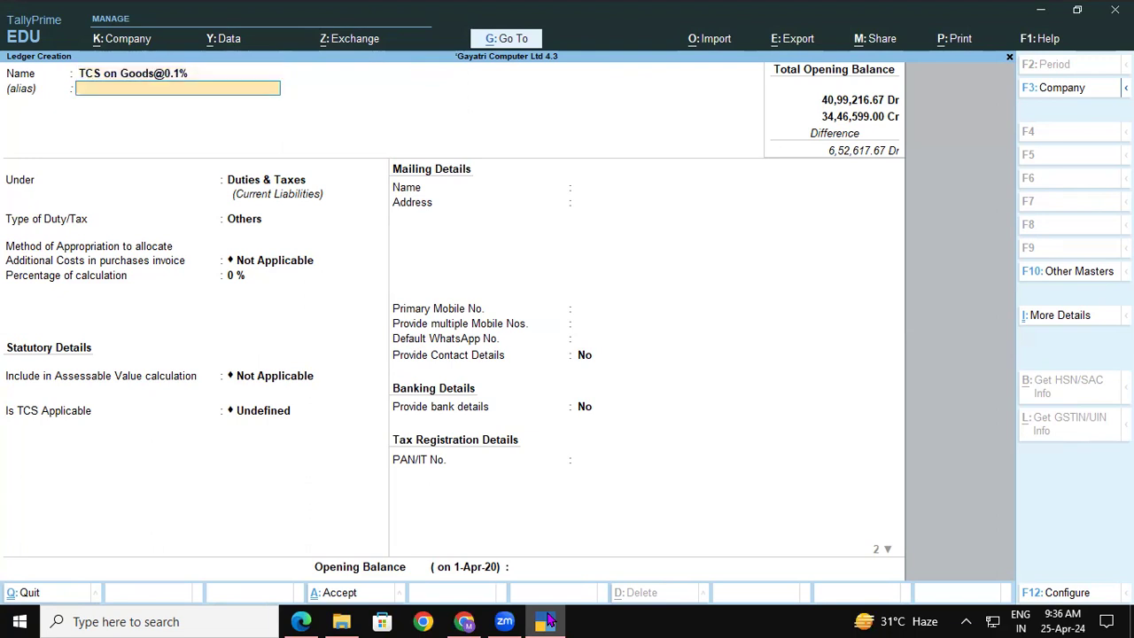
# Keep it under Duties & Taxes with duty type TCS and nature TCS on Goods.
pyautogui.press('Return')
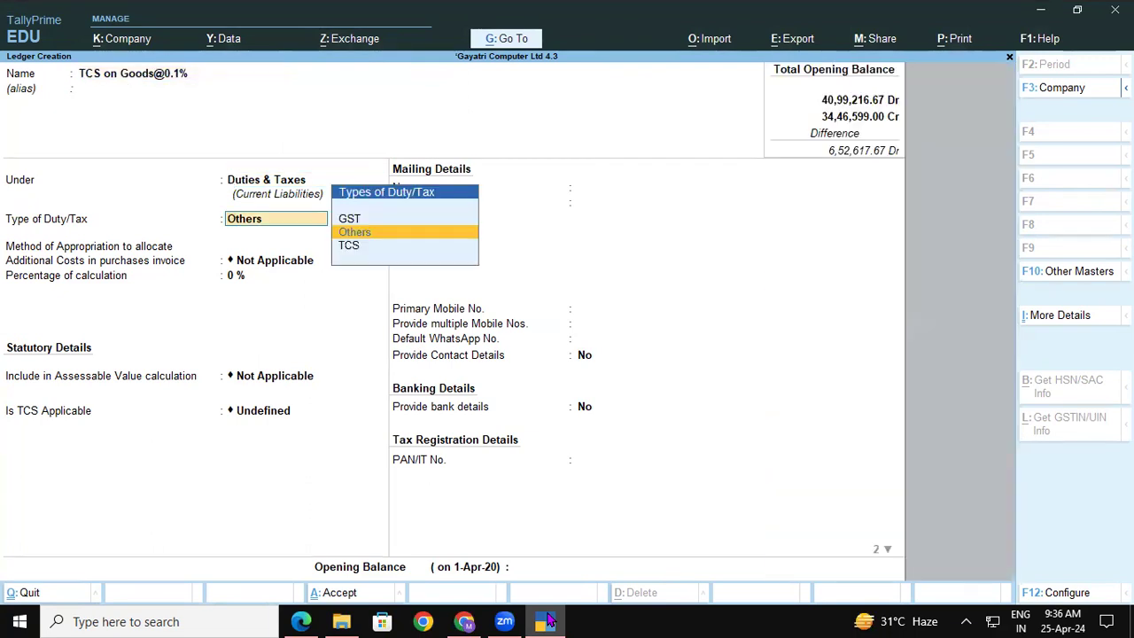
pyautogui.press('Down')
pyautogui.press('Return')
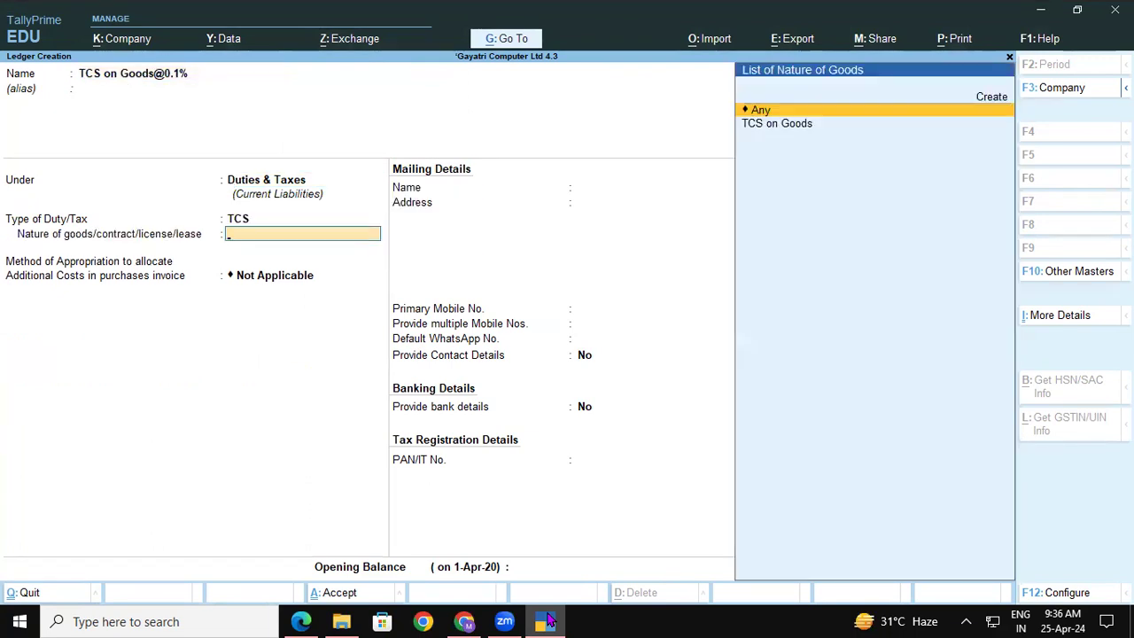
pyautogui.press('Down')
pyautogui.press('Return')
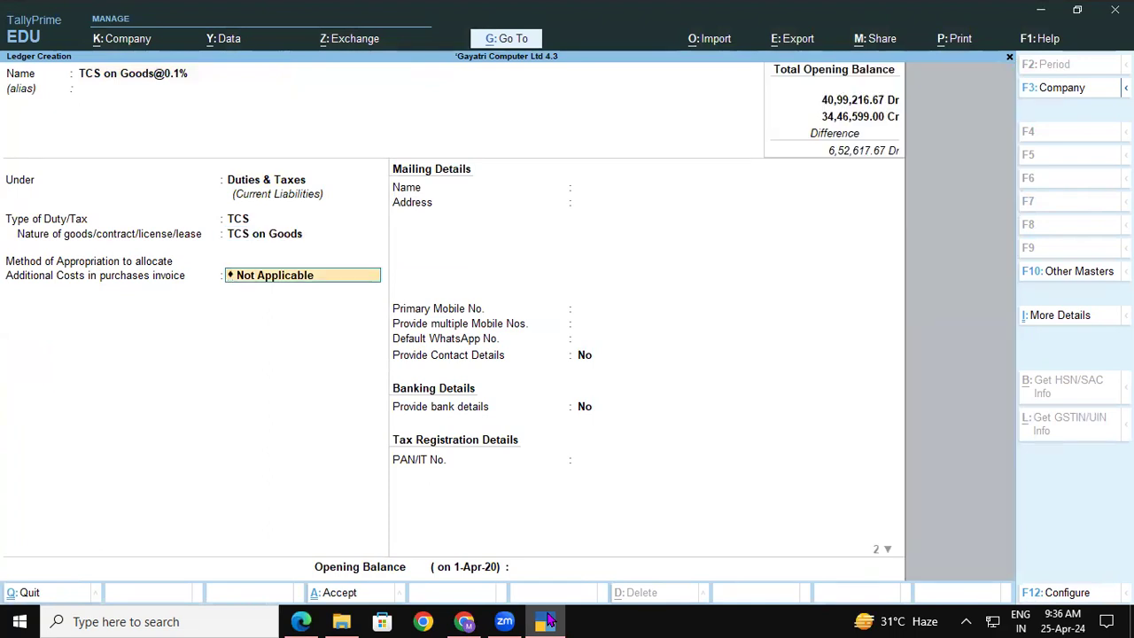
pyautogui.press('Return')
pyautogui.press('Return')
pyautogui.press('Return')
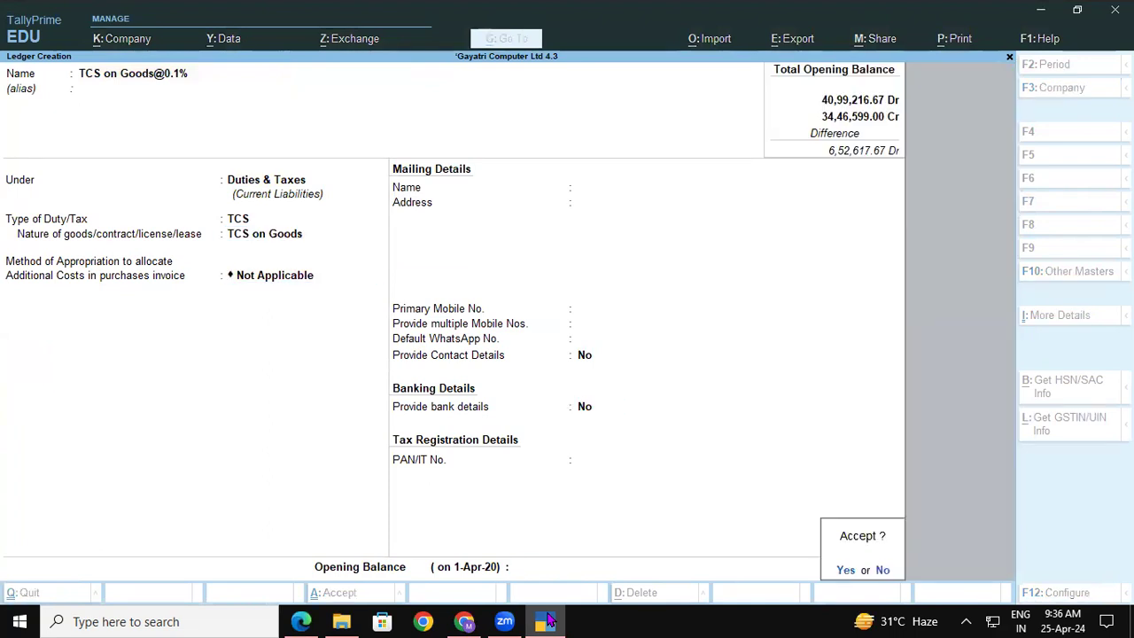
pyautogui.press('Return')
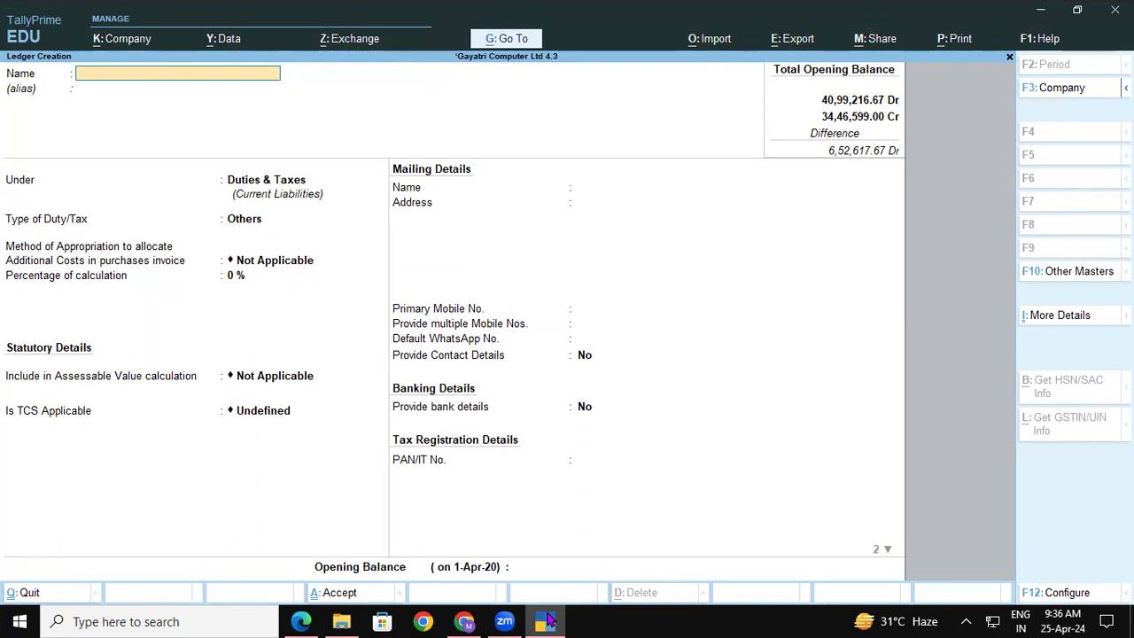
# Review the Step 9 screenshot in the PDF notes.
pyautogui.hotkey('alt', 'Tab')
pyautogui.press('Down')
pyautogui.press('Down')
pyautogui.press('Down')
pyautogui.press('Down')
pyautogui.press('Down')
pyautogui.press('Down')
pyautogui.press('Down')
pyautogui.press('Down')
pyautogui.press('Down')
pyautogui.press('Down')
pyautogui.press('Down')
pyautogui.press('Down')
pyautogui.press('Down')
pyautogui.press('Down')
pyautogui.press('Down')
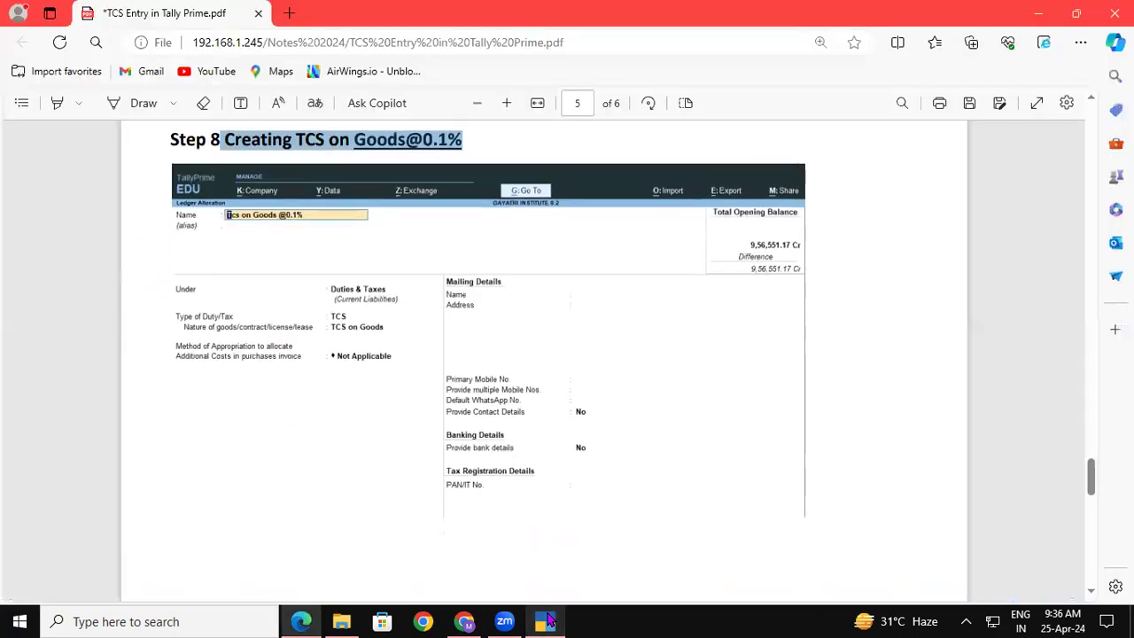
pyautogui.press('Down')
pyautogui.press('Down')
pyautogui.press('Down')
pyautogui.press('Down')
pyautogui.press('Down')
pyautogui.press('Down')
pyautogui.press('Down')
pyautogui.press('Down')
pyautogui.press('Down')
pyautogui.press('Up')
pyautogui.press('Up')
pyautogui.press('Up')
pyautogui.press('Up')
pyautogui.press('Up')
pyautogui.press('Up')
pyautogui.press('Up')
pyautogui.press('Up')
pyautogui.press('Up')
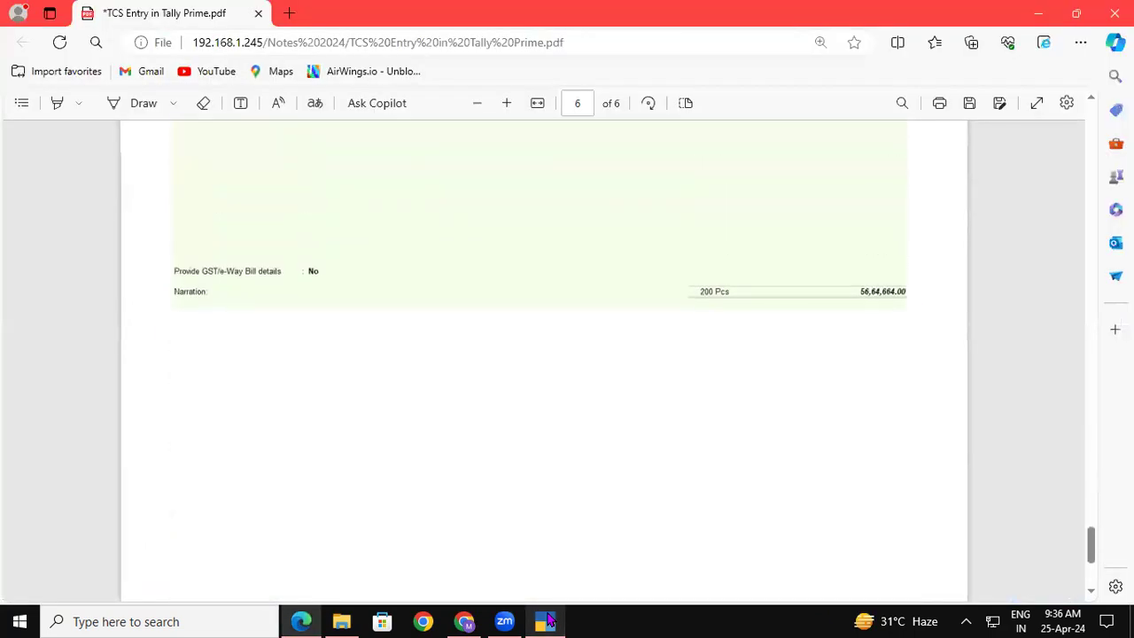
# Go from Gateway of Tally to voucher entry and switch the voucher type to Sales.
pyautogui.click(548, 621)
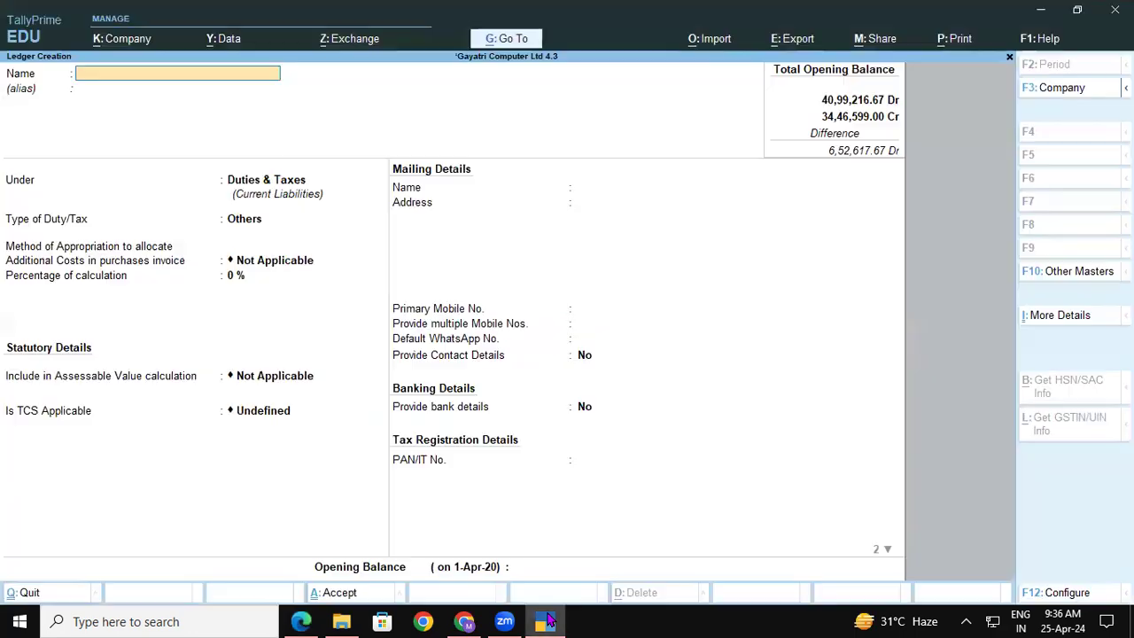
pyautogui.press('Escape')
pyautogui.press('Escape')
pyautogui.press('Escape')
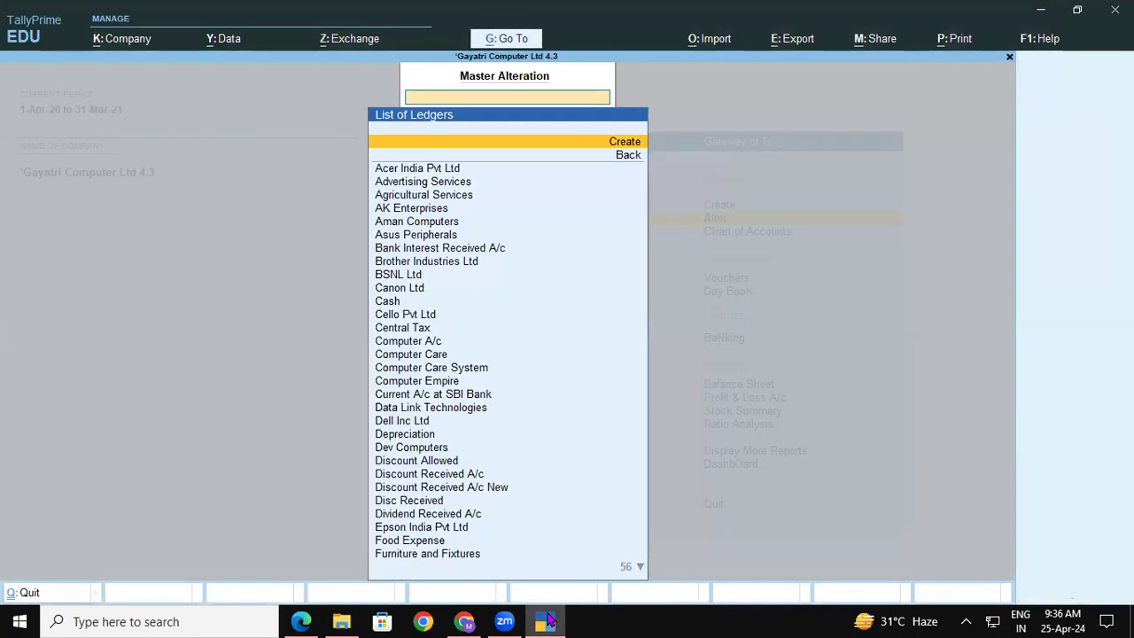
pyautogui.press('Down')
pyautogui.press('Down')
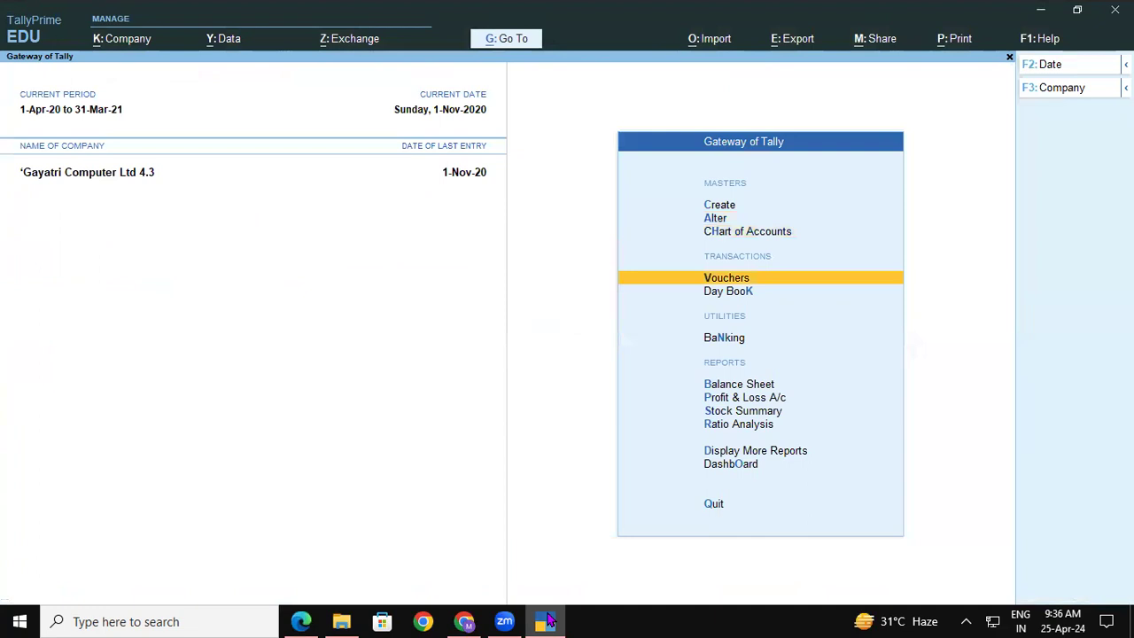
pyautogui.press('Return')
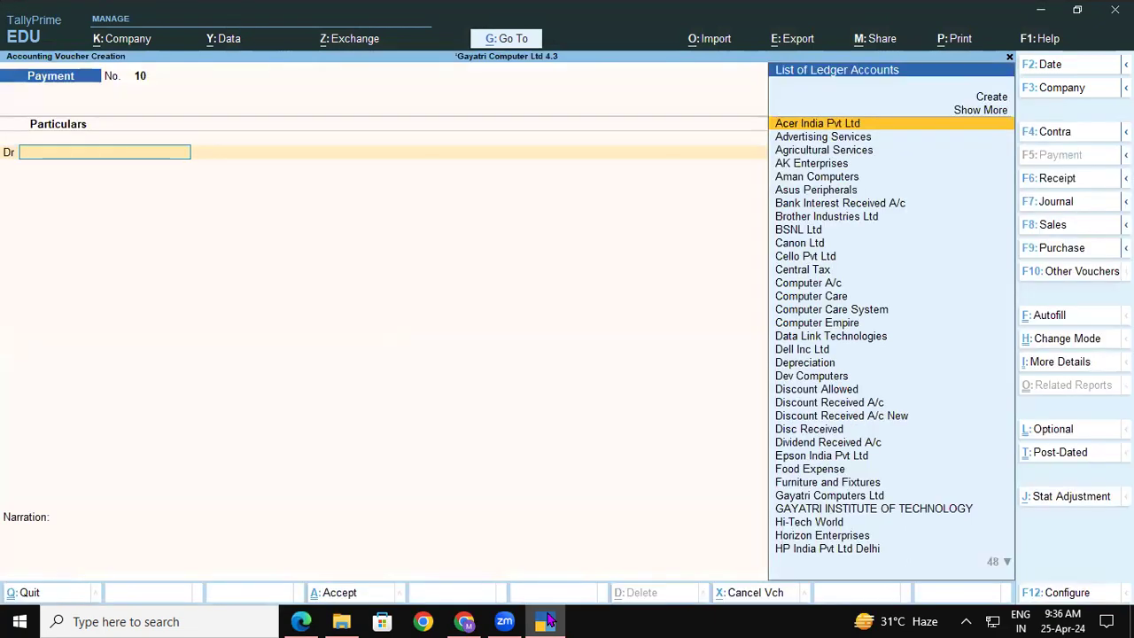
pyautogui.press('F8')
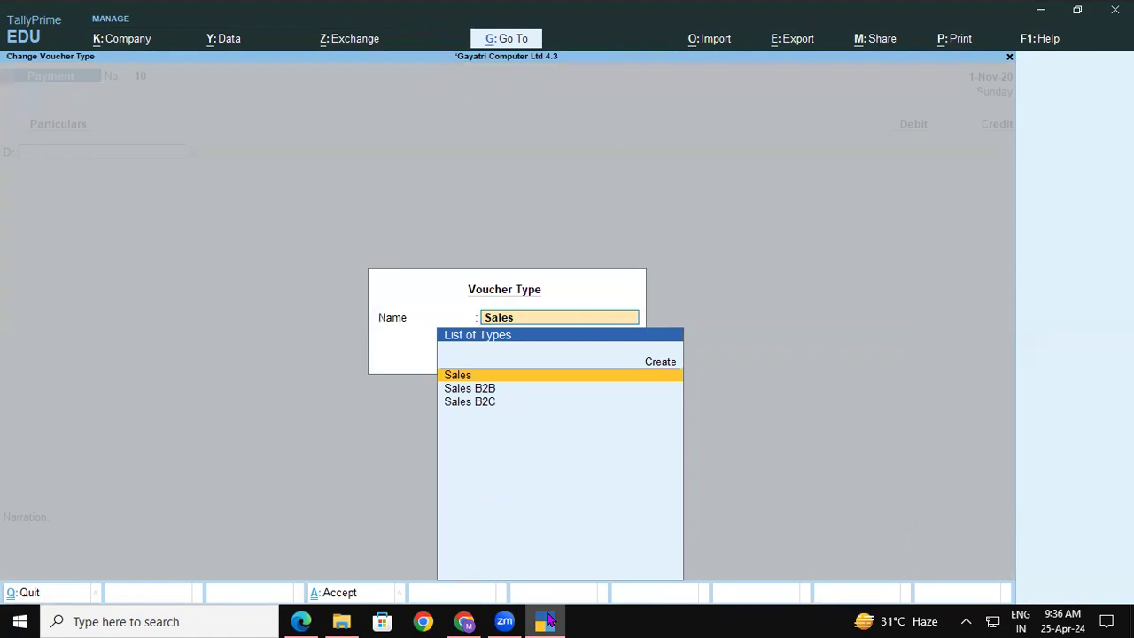
pyautogui.press('Down')
pyautogui.press('Down')
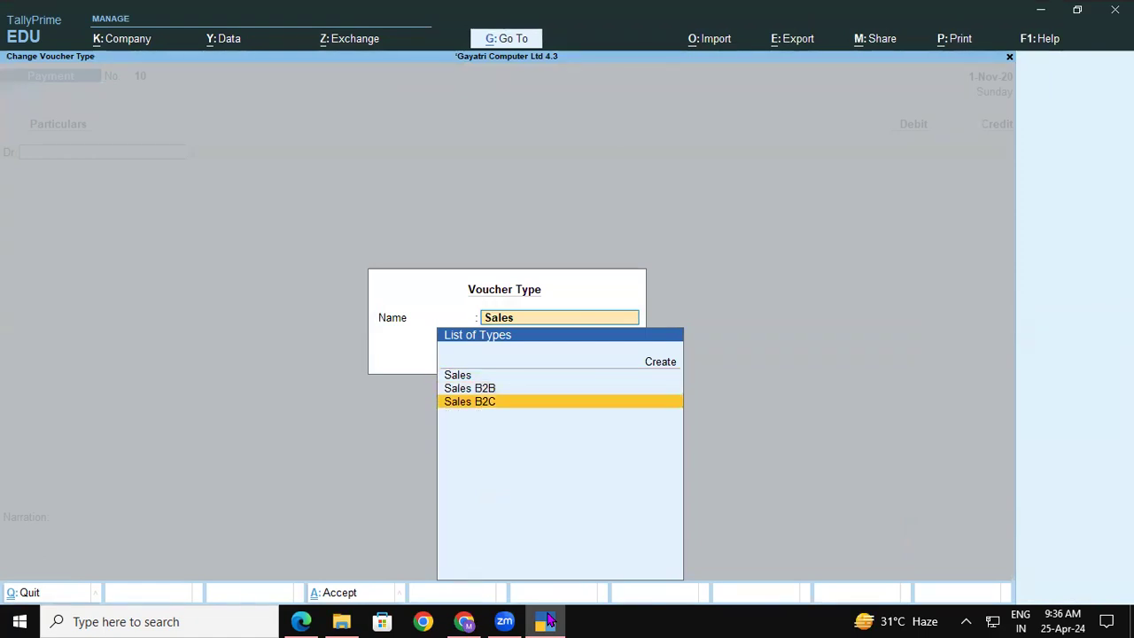
pyautogui.press('Up')
pyautogui.press('Up')
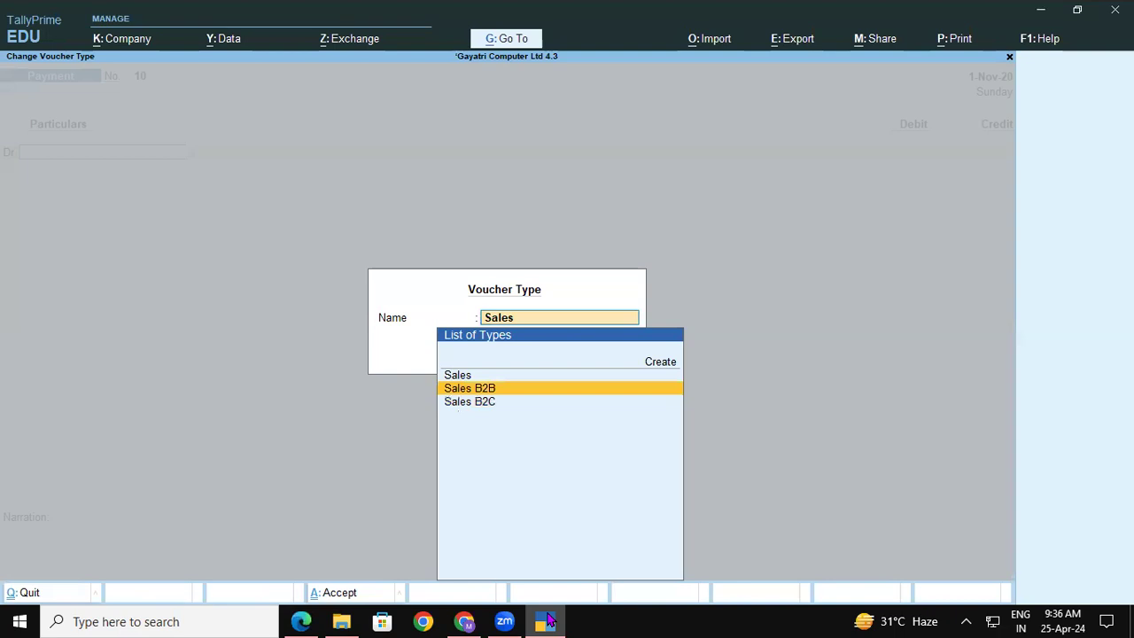
pyautogui.press('Return')
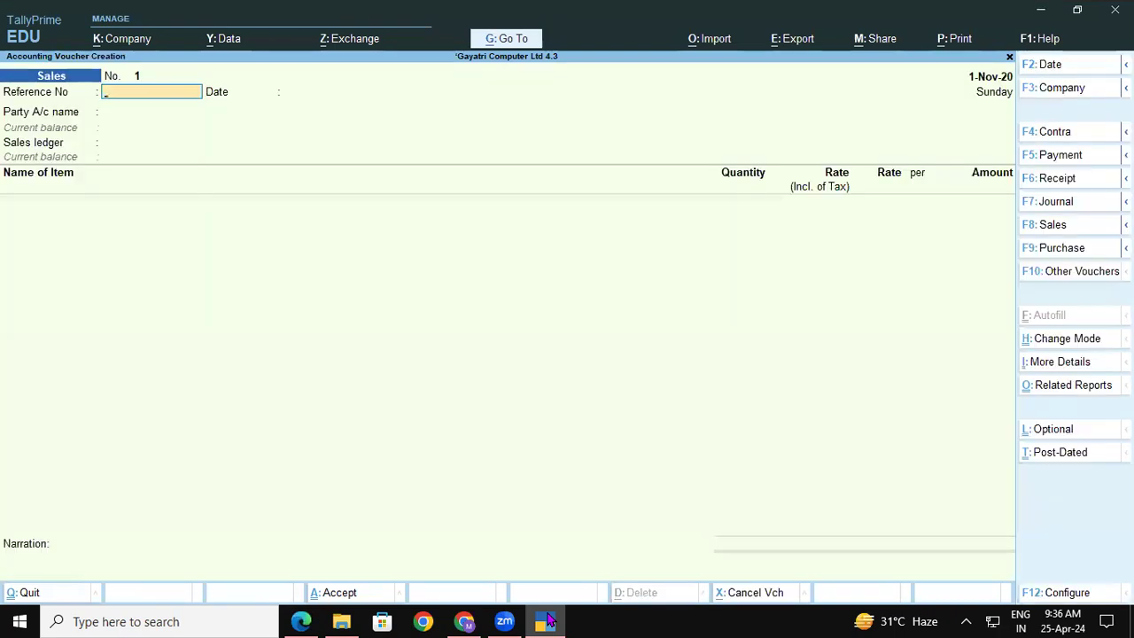
# Enter reference 45, keep date 1-Nov-20, and choose party GAYATRI INSTITUTE OF TECHNOLOGY with Sales Local ledger.
pyautogui.write('45')
pyautogui.press('Return')
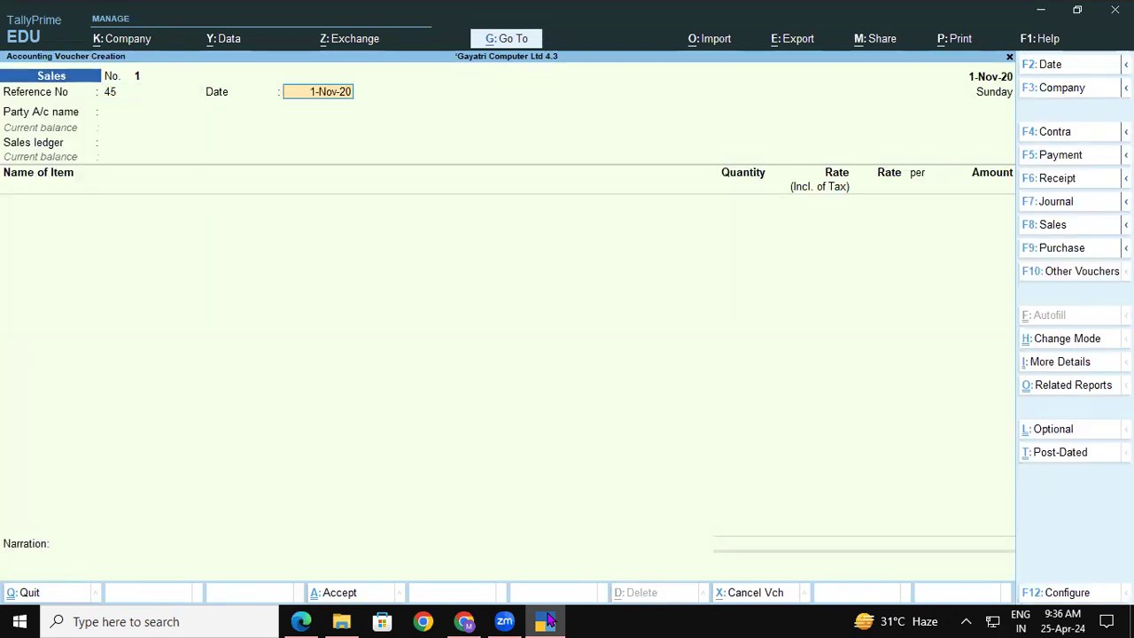
pyautogui.press('Return')
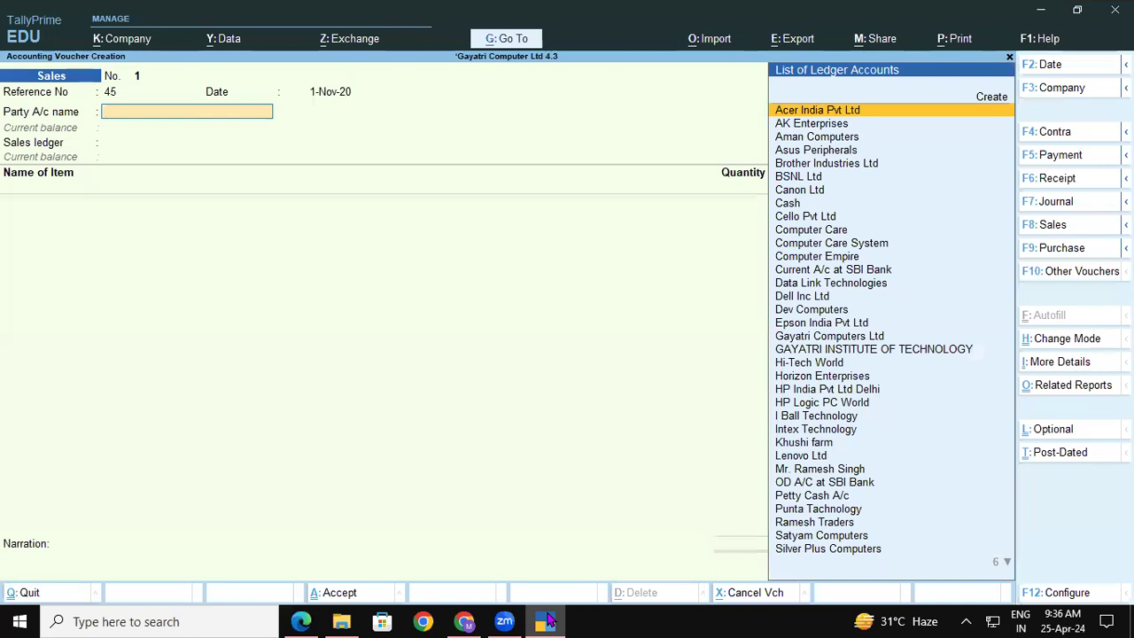
pyautogui.write('Ga')
pyautogui.press('Down')
pyautogui.press('Return')
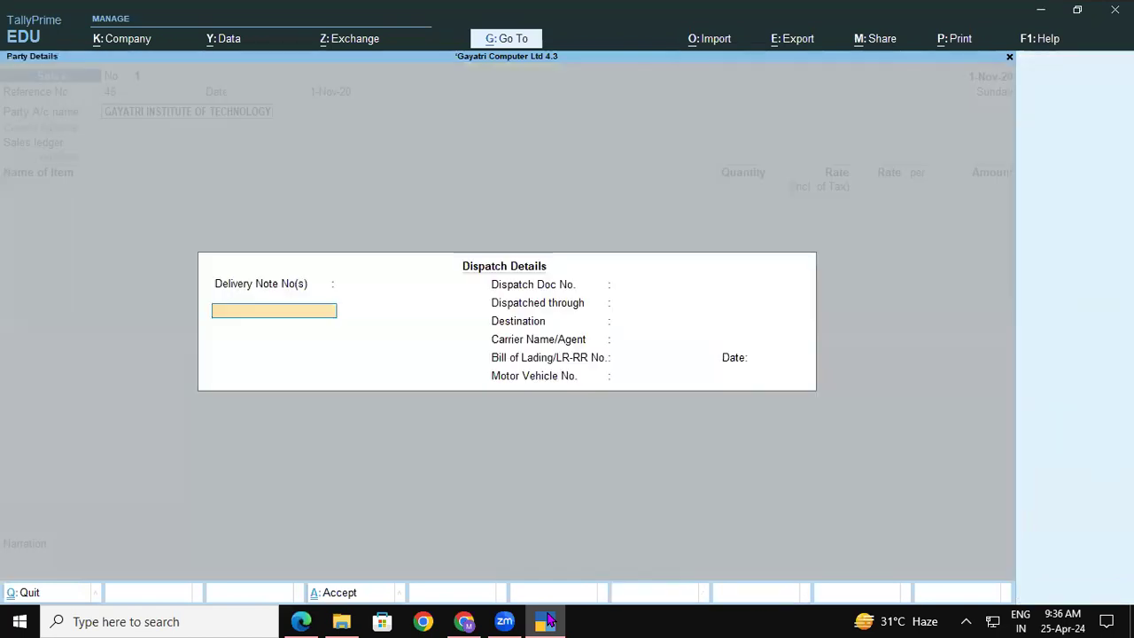
pyautogui.hotkey('ctrl', 'a')
pyautogui.hotkey('ctrl', 'a')
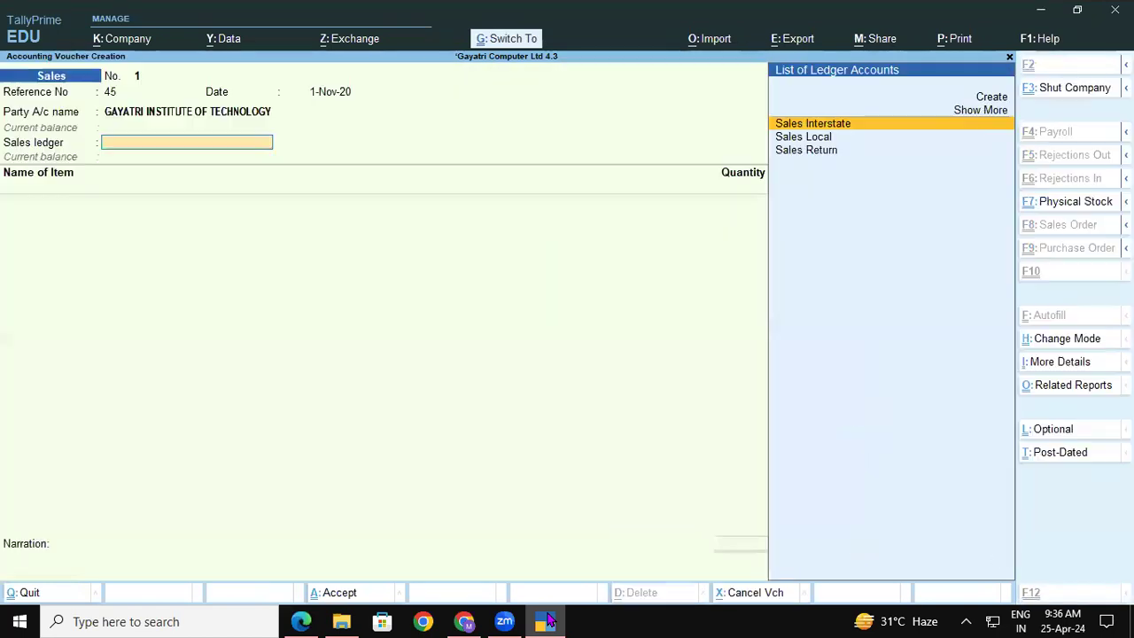
pyautogui.press('Down')
pyautogui.press('Return')
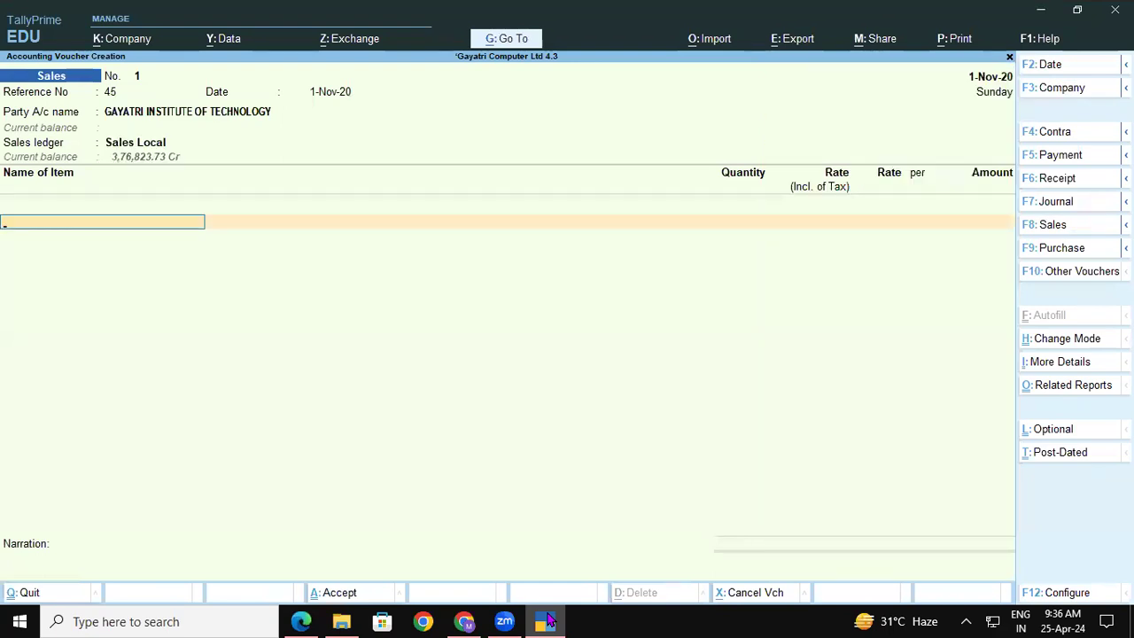
# Add Dell I3 Laptop as the stock item, allocated to the Shop godown.
pyautogui.write('De')
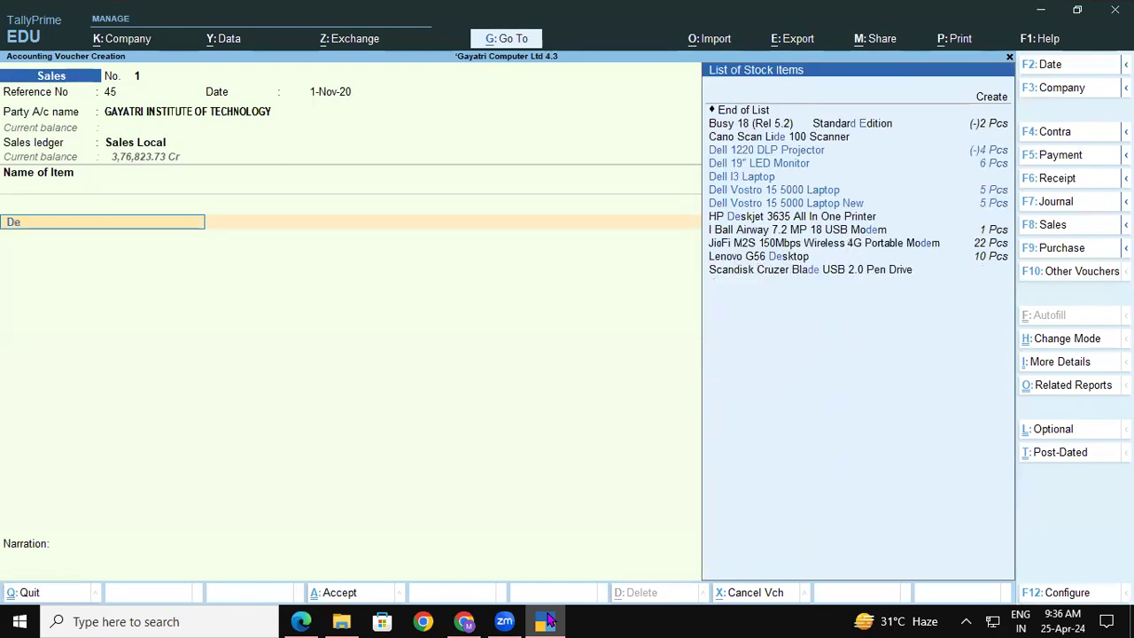
pyautogui.press('Down')
pyautogui.press('Down')
pyautogui.press('Down')
pyautogui.press('Return')
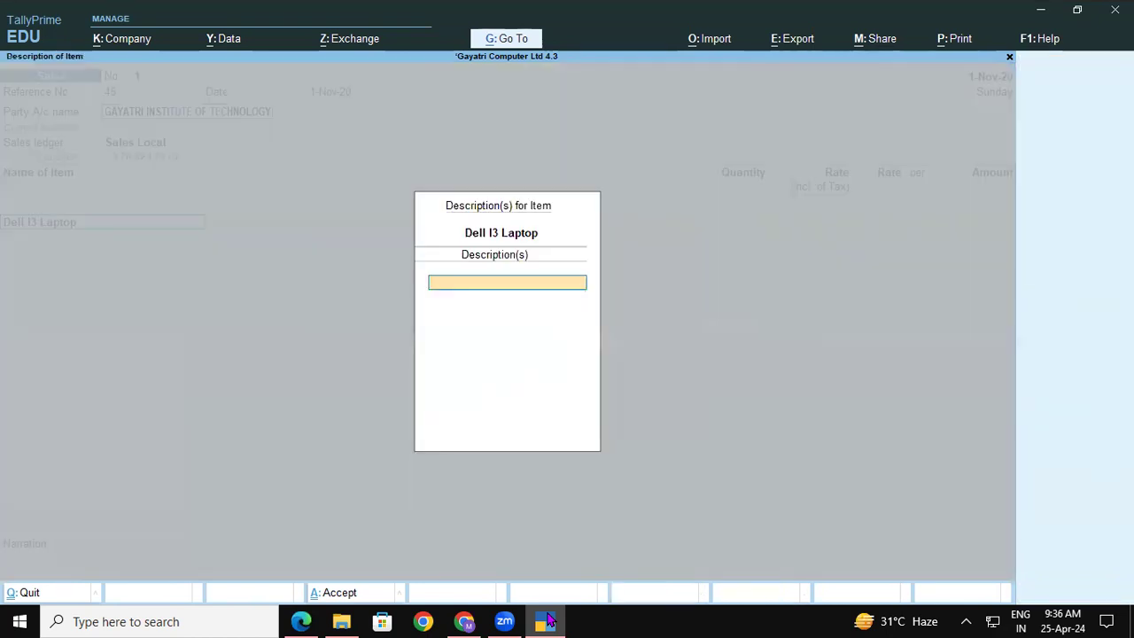
pyautogui.press('Return')
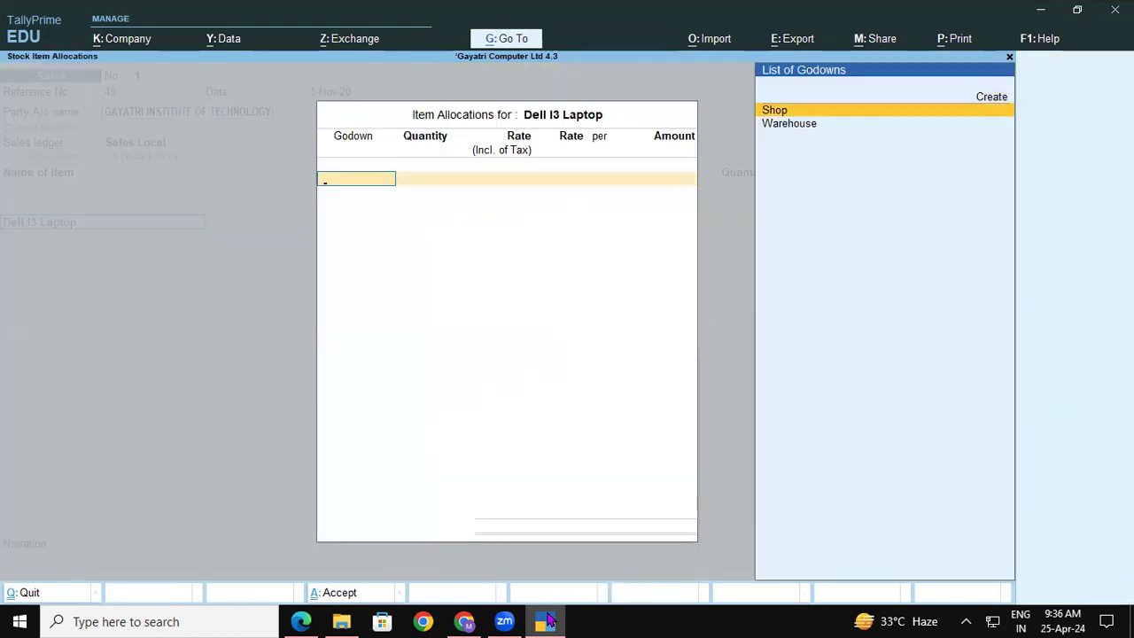
pyautogui.press('Return')
pyautogui.click(547, 620)
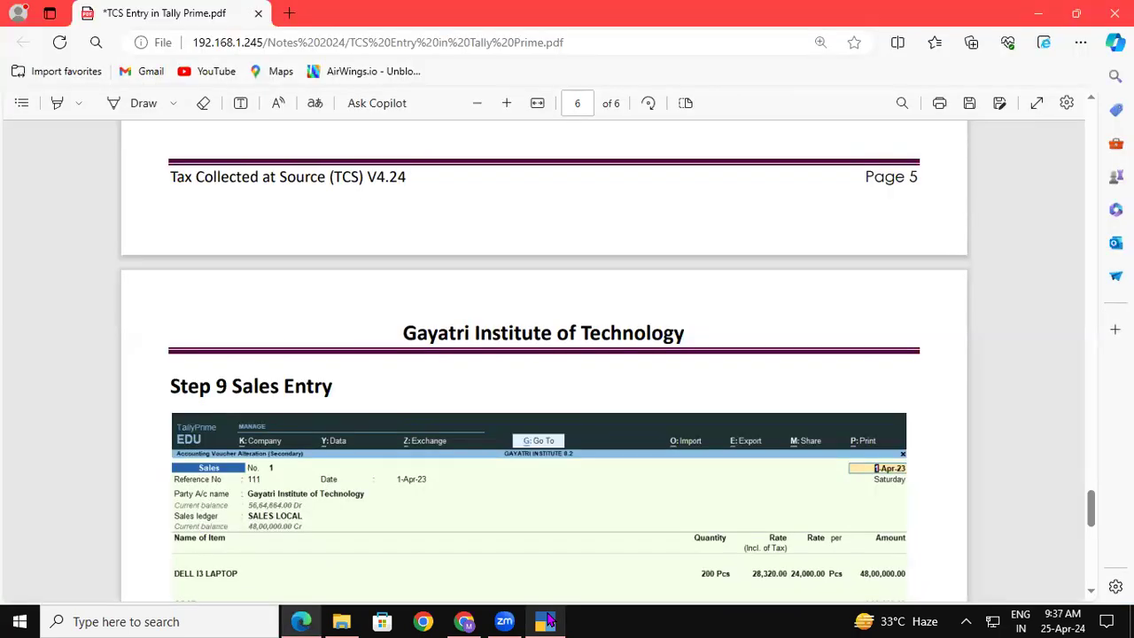
pyautogui.click(547, 620)
# Enter quantity 200 at a rate of 24,000, accepting the negative stock warning.
pyautogui.write('200')
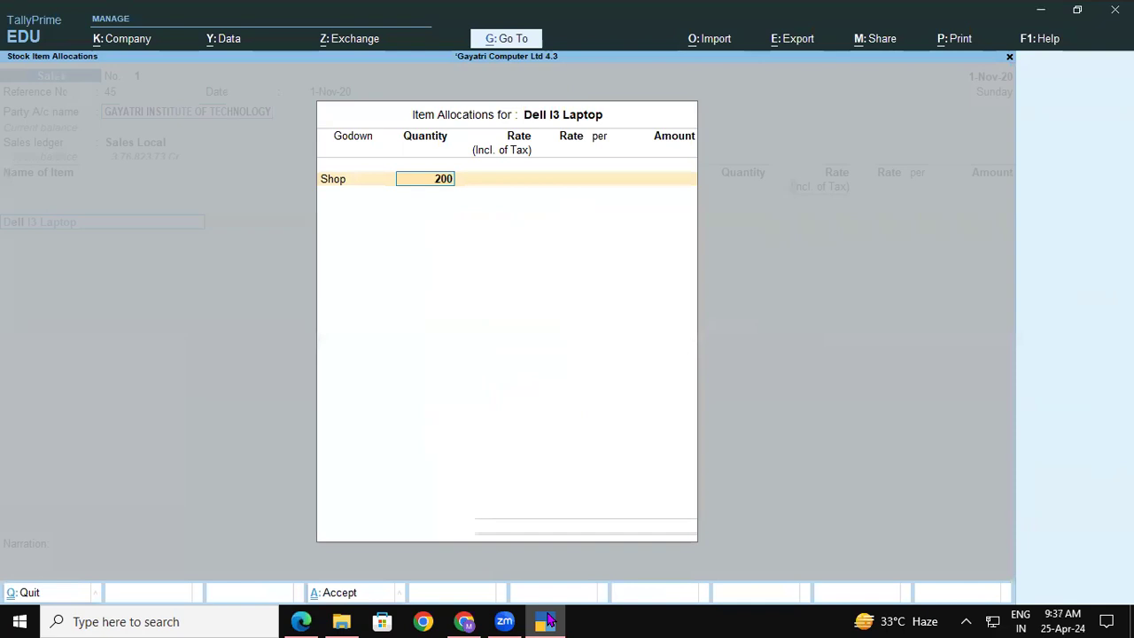
pyautogui.press('Return')
pyautogui.press('Return')
pyautogui.write('24,000')
pyautogui.press('Return')
pyautogui.press('Return')
pyautogui.press('Return')
pyautogui.press('Return')
pyautogui.press('Return')
pyautogui.press('Return')
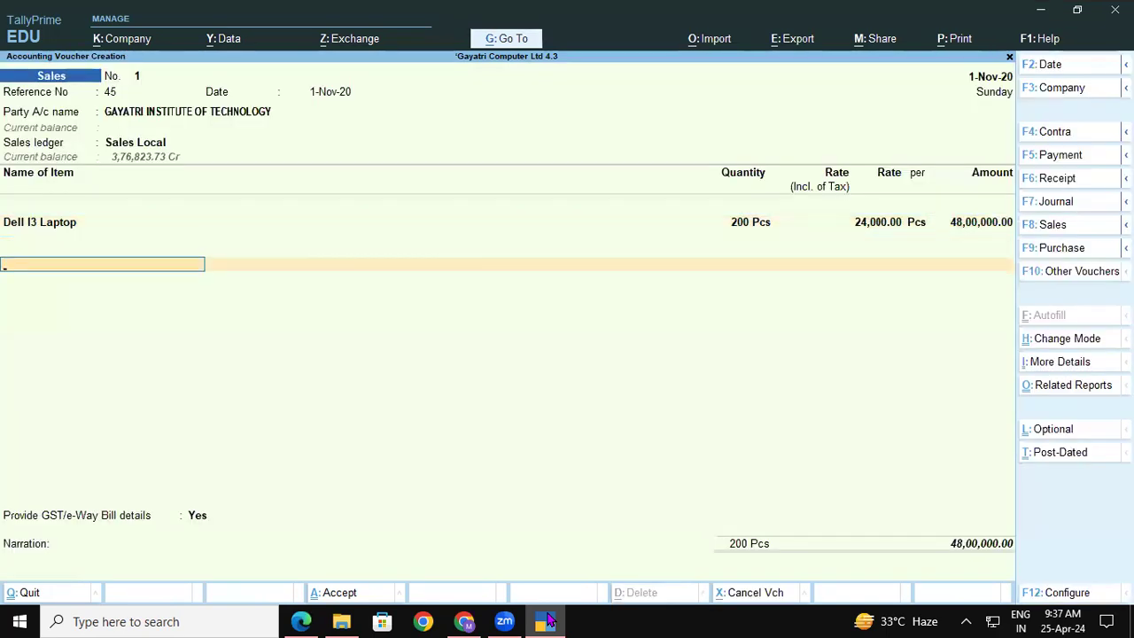
pyautogui.write('ce')
pyautogui.press('Return')
pyautogui.press('Return')
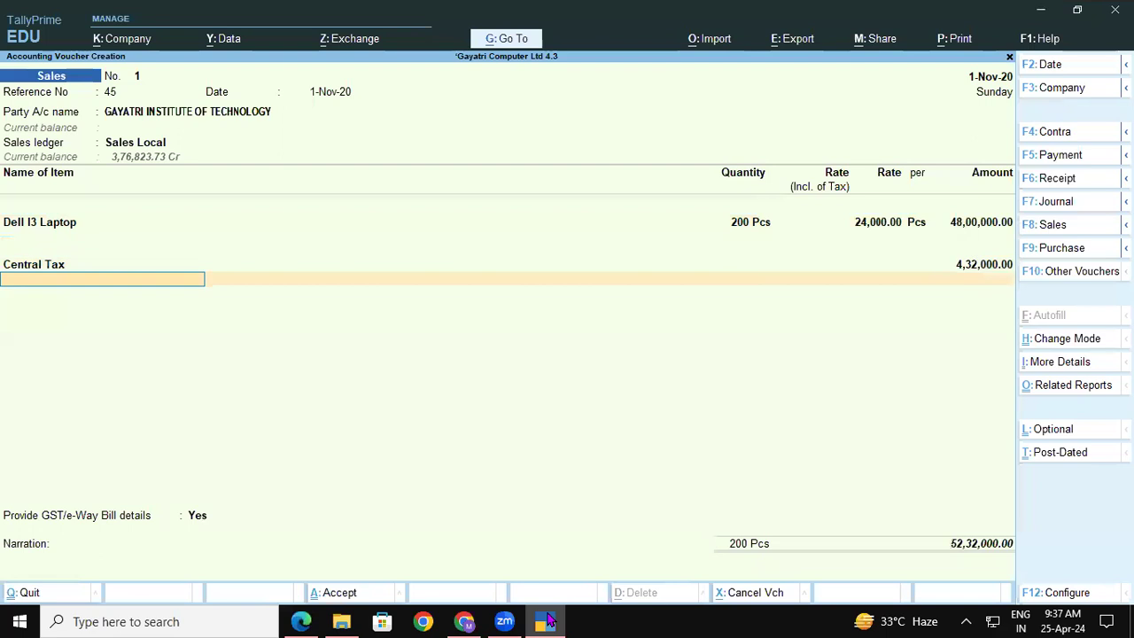
pyautogui.write('St')
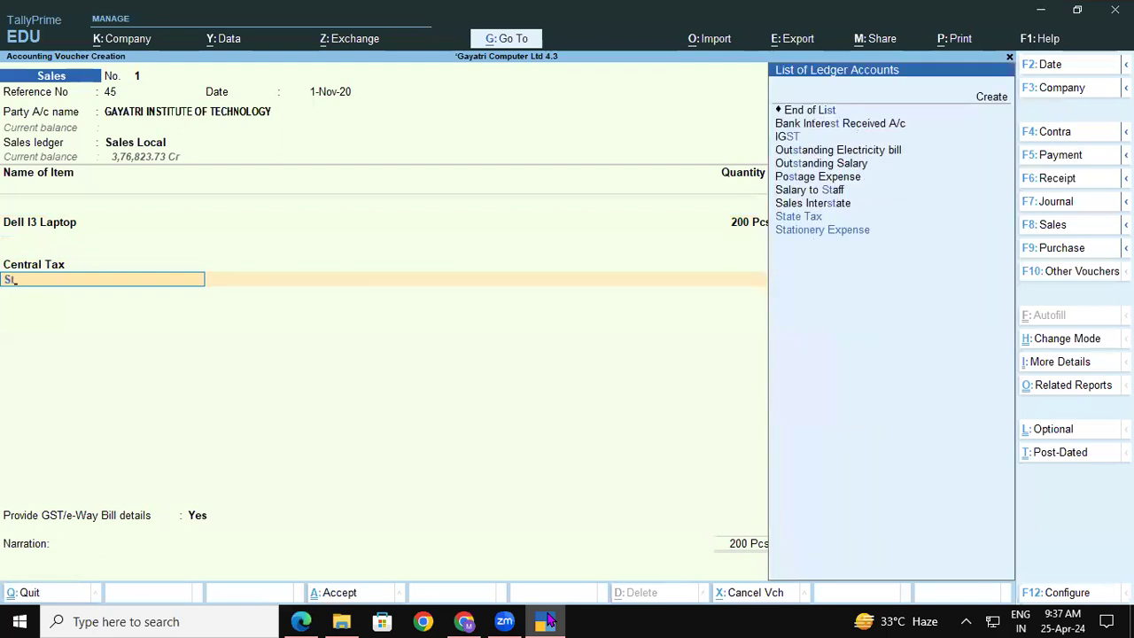
pyautogui.press('Return')
pyautogui.press('Return')
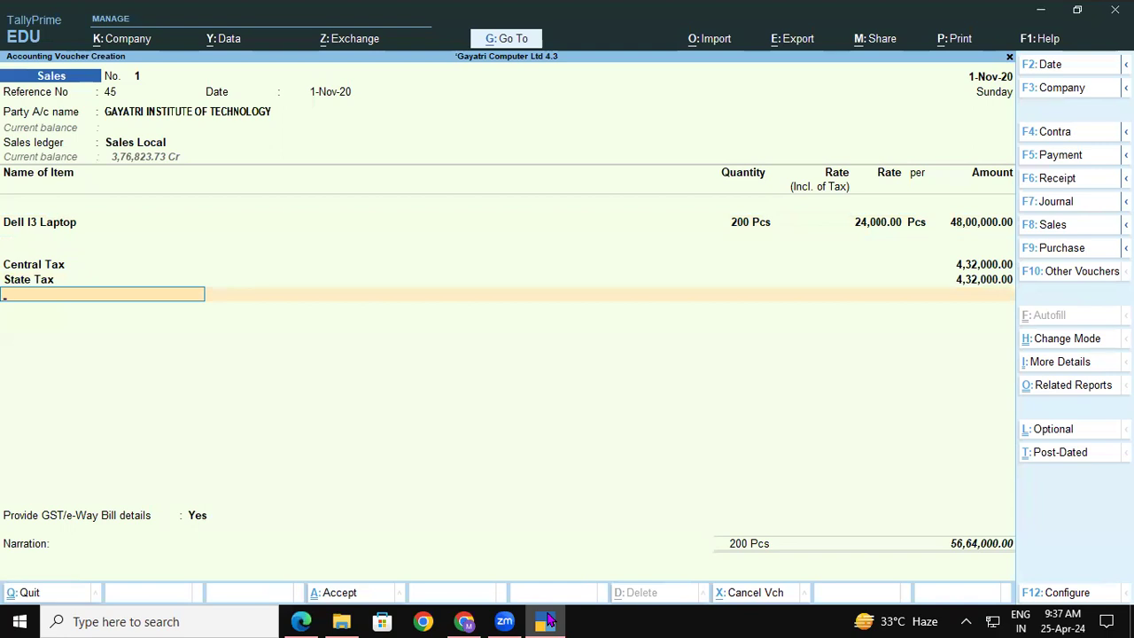
pyautogui.write('Tc')
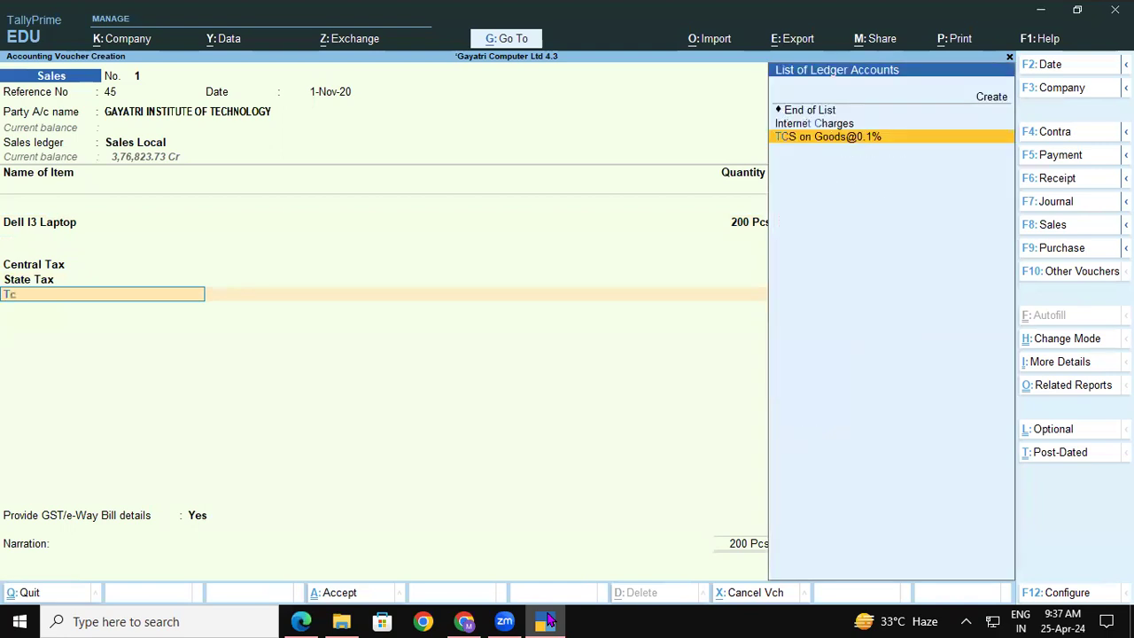
pyautogui.press('Return')
pyautogui.press('Return')
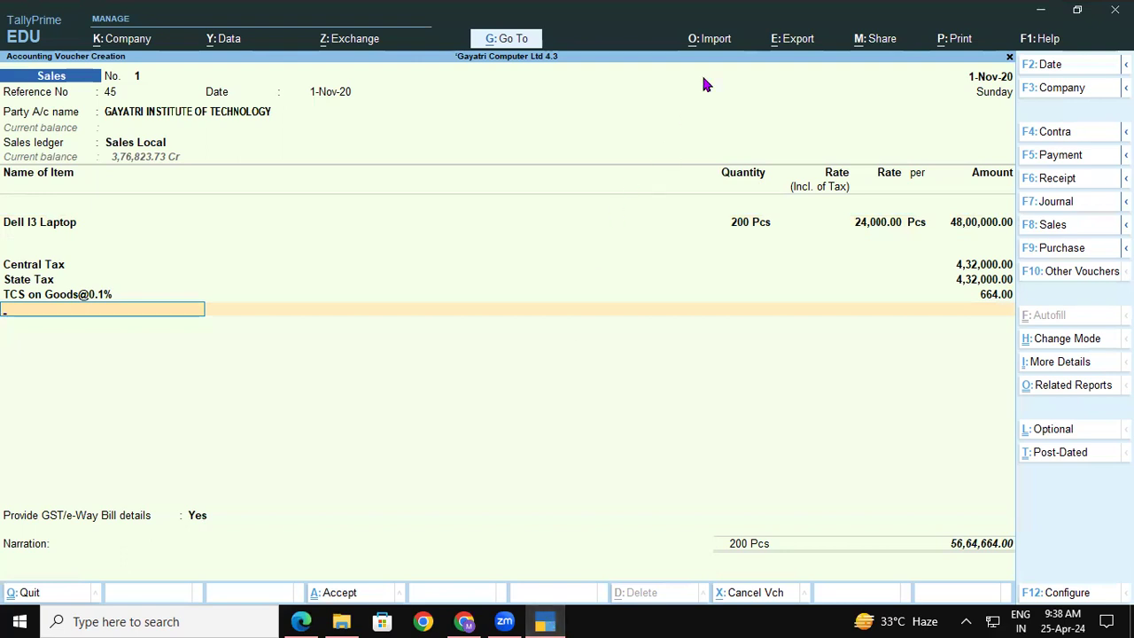
# Switch to another window, leaving the voucher at 56,64,664.00 including 664.00 TCS.
pyautogui.hotkey('alt', 'Tab')
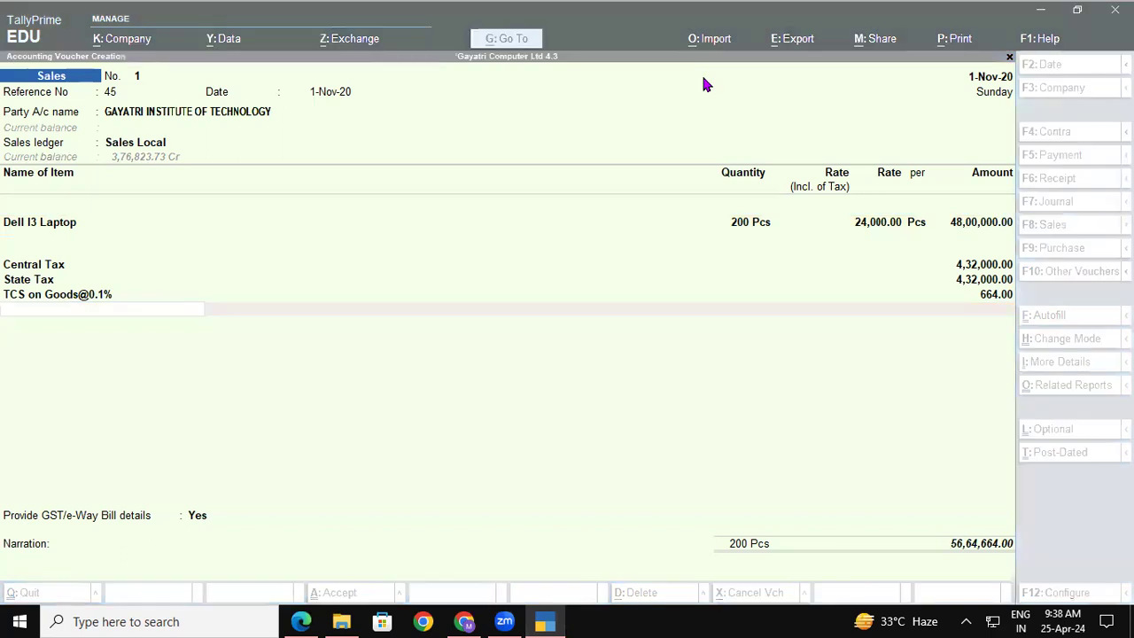